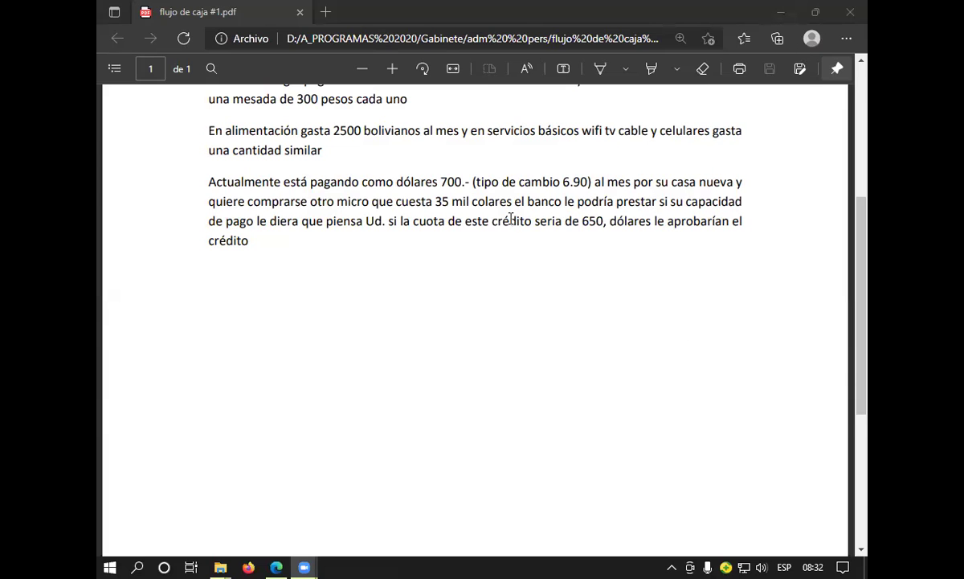
# Scroll through the 'flujo de caja #1.pdf' exercise in Edge, then minimize the Edge window
pyautogui.scroll(4, 499, 208)
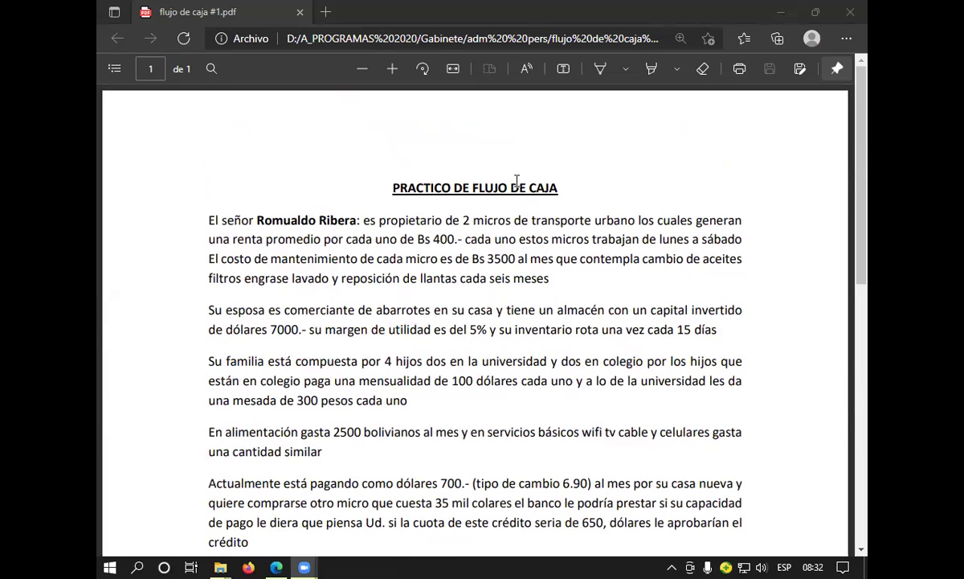
pyautogui.scroll(-1, 517, 182)
pyautogui.scroll(1, 517, 182)
pyautogui.scroll(-1, 469, 257)
pyautogui.scroll(1, 381, 215)
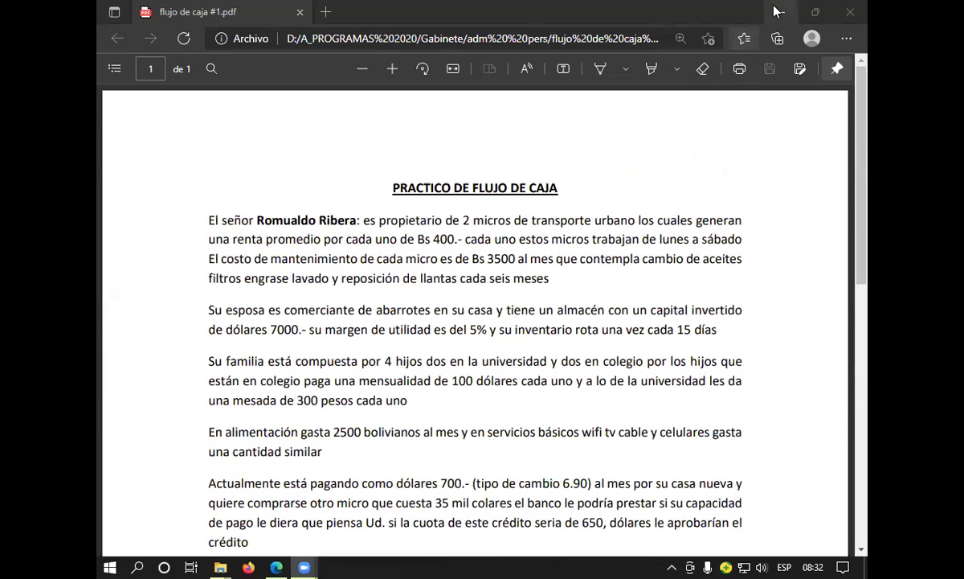
pyautogui.click(778, 15)
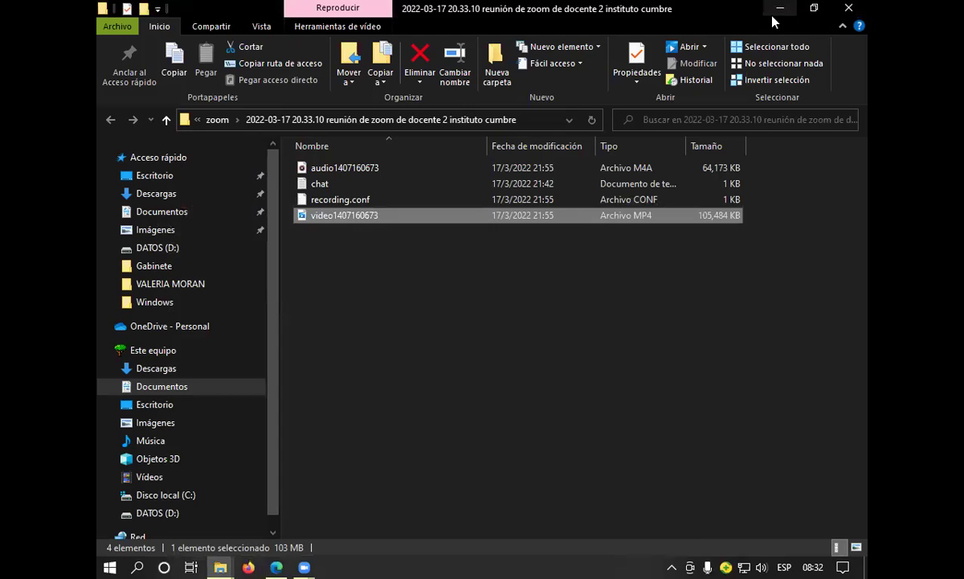
# Bring the 'flujo de caja #1.pdf' Edge window back in front from the taskbar
pyautogui.click(284, 561)
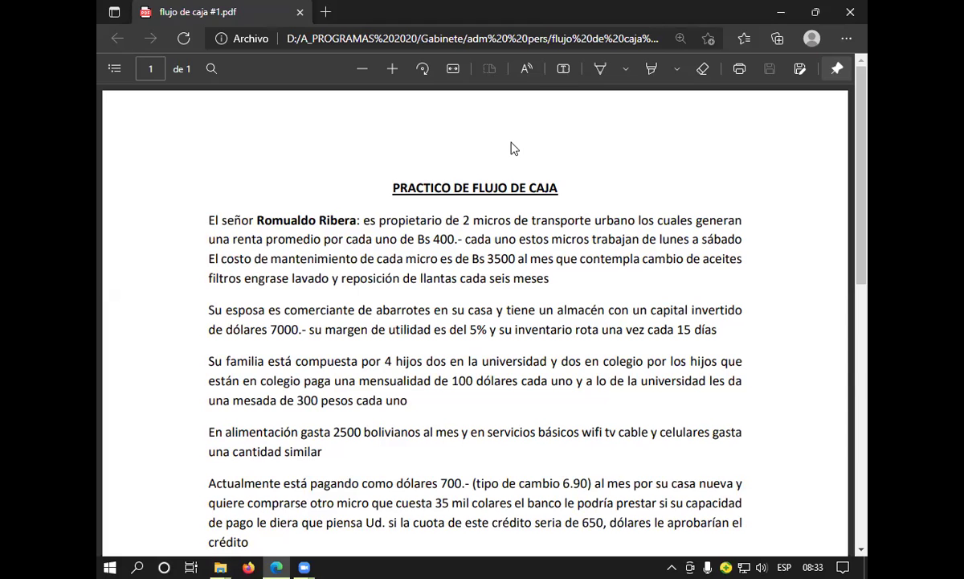
# Minimize the PDF and folder windows, then launch Excel by running 'excel' from Win+R
pyautogui.click(780, 12)
pyautogui.click(779, 13)
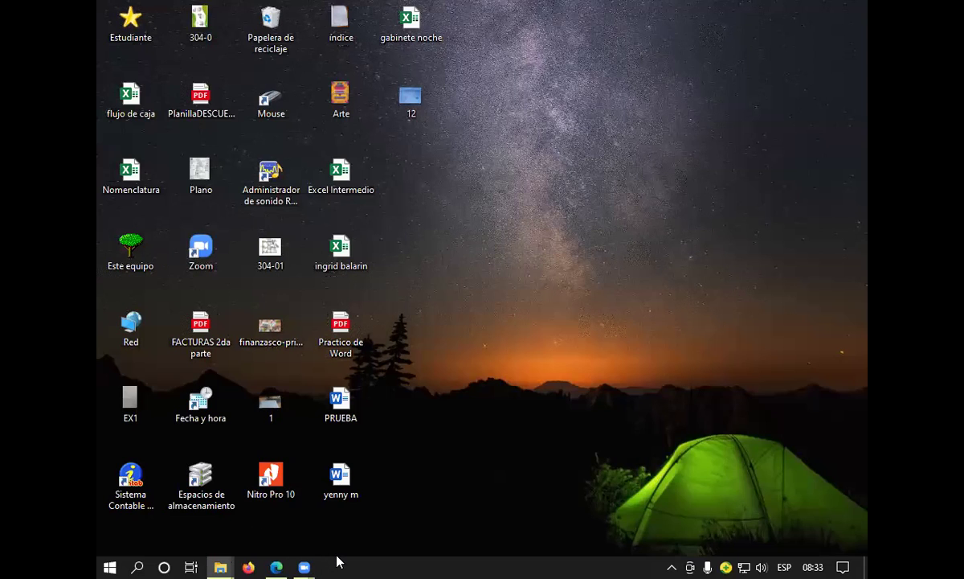
pyautogui.press('super+r')
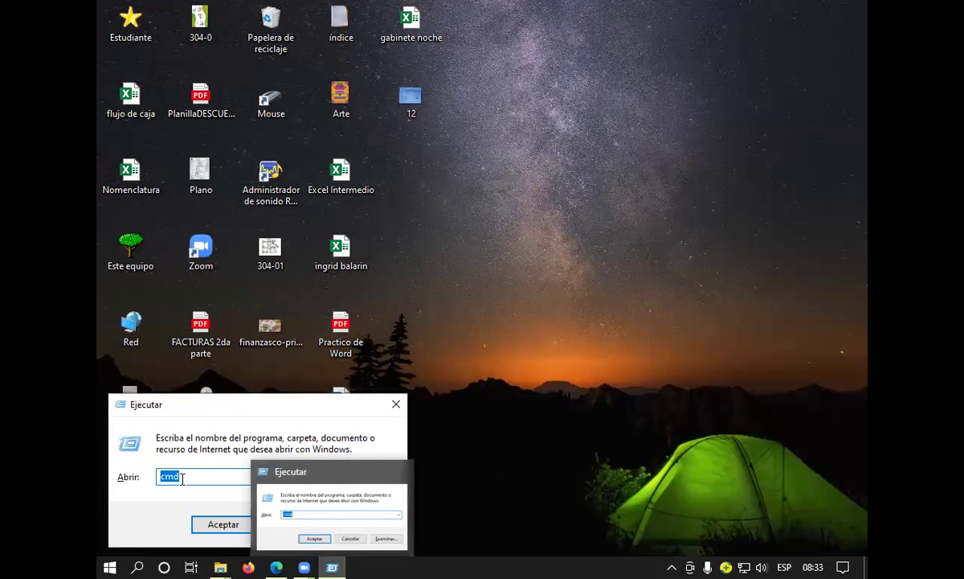
pyautogui.write('excel')
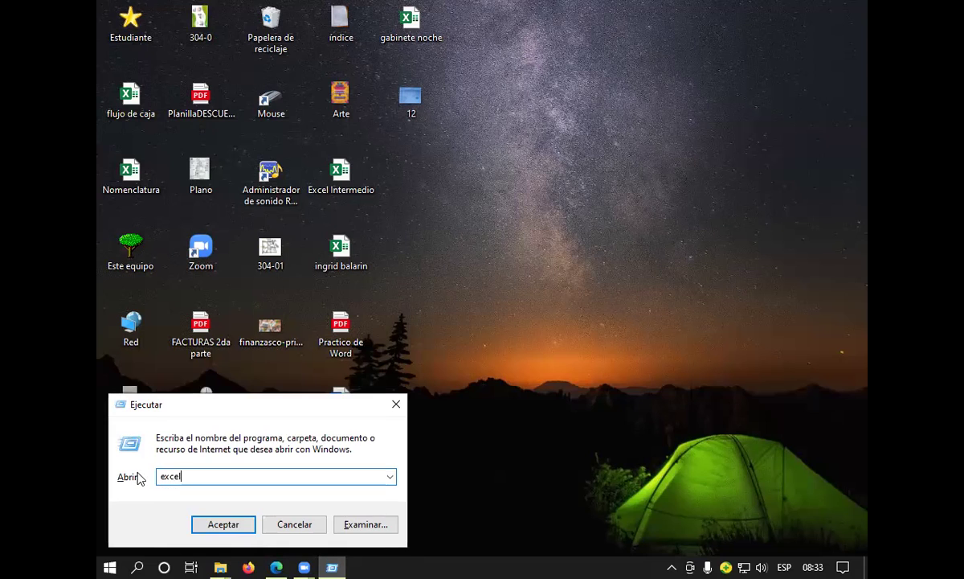
pyautogui.press('Return')
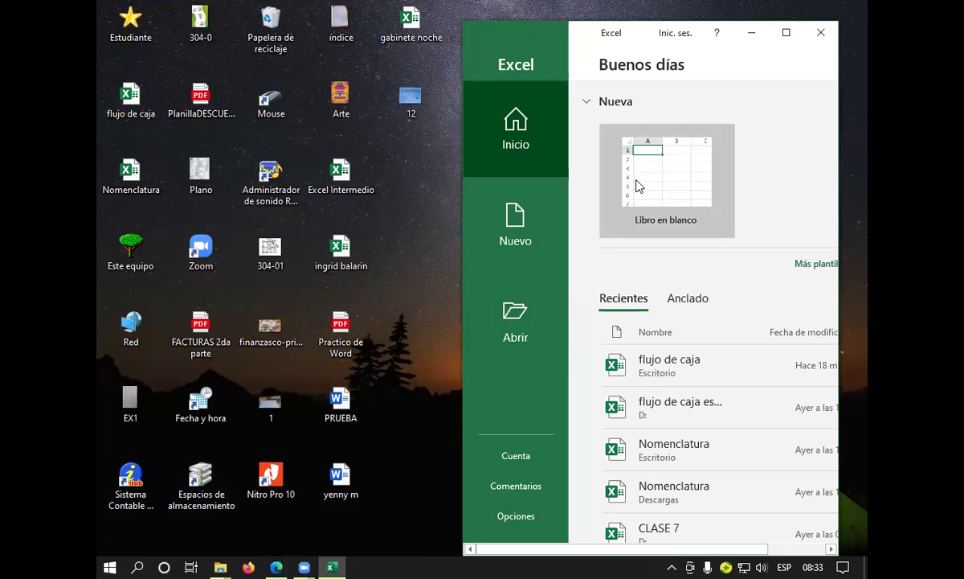
# Maximize Excel, create blank workbook Libro1, and pin the ribbon open from the Vista tab
pyautogui.click(786, 33)
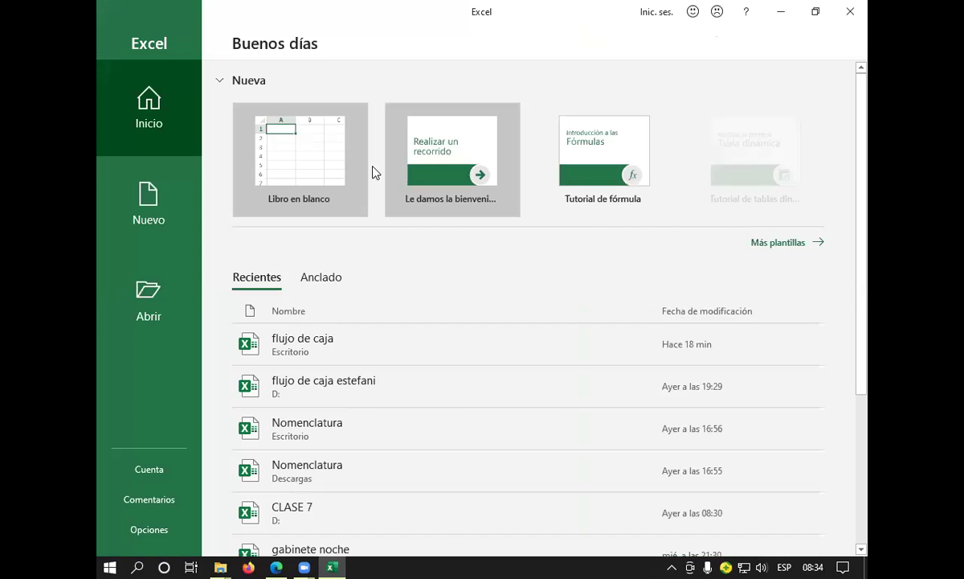
pyautogui.click(287, 155)
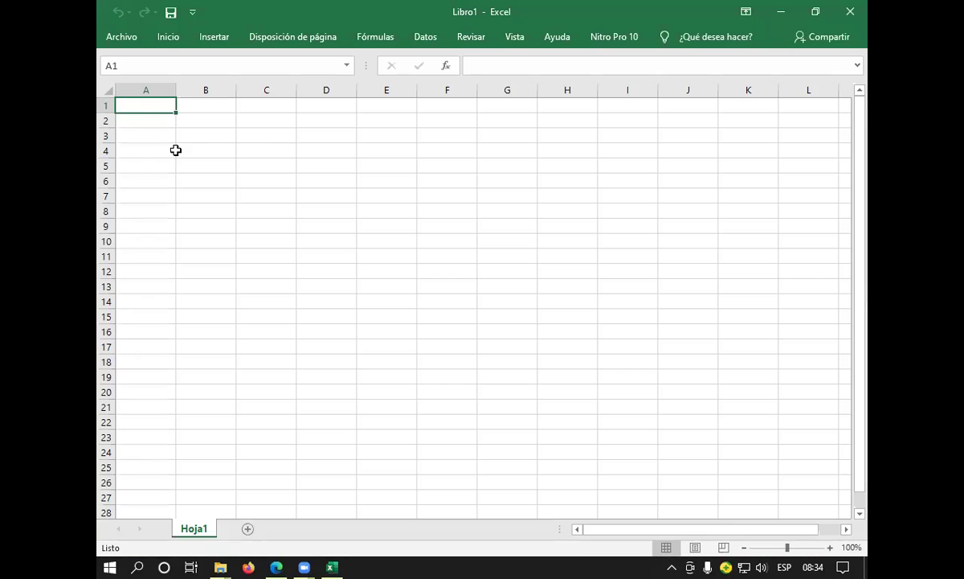
pyautogui.click(137, 164)
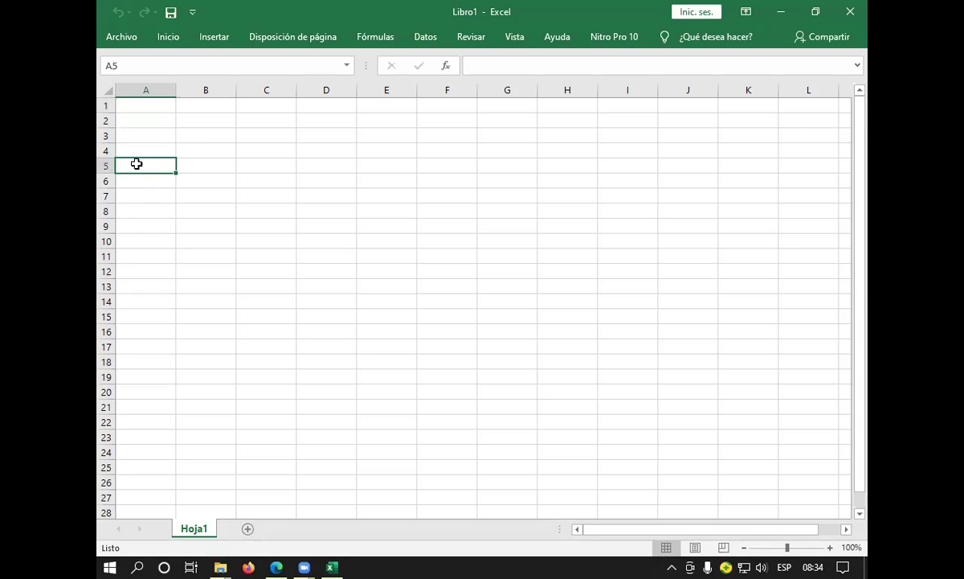
pyautogui.click(508, 40)
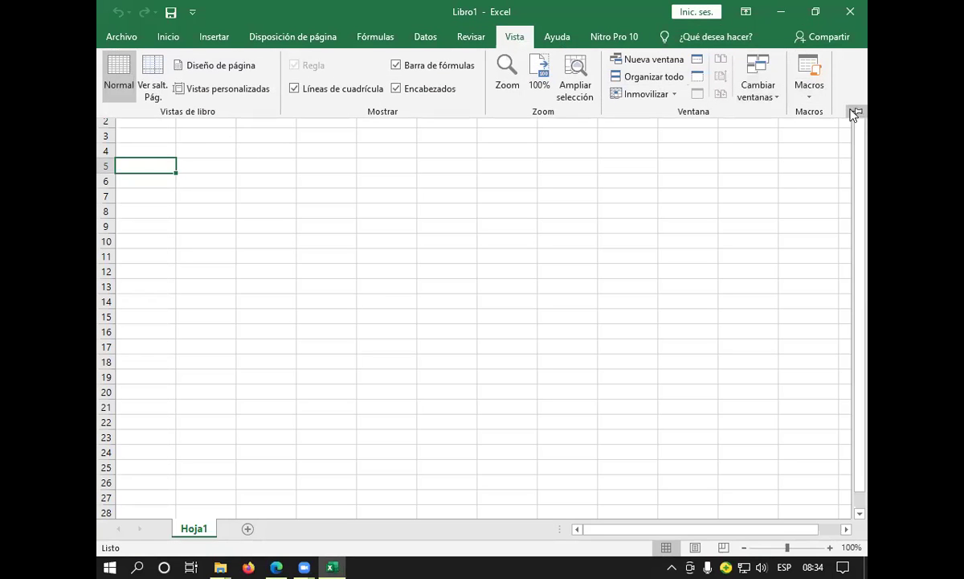
pyautogui.click(857, 113)
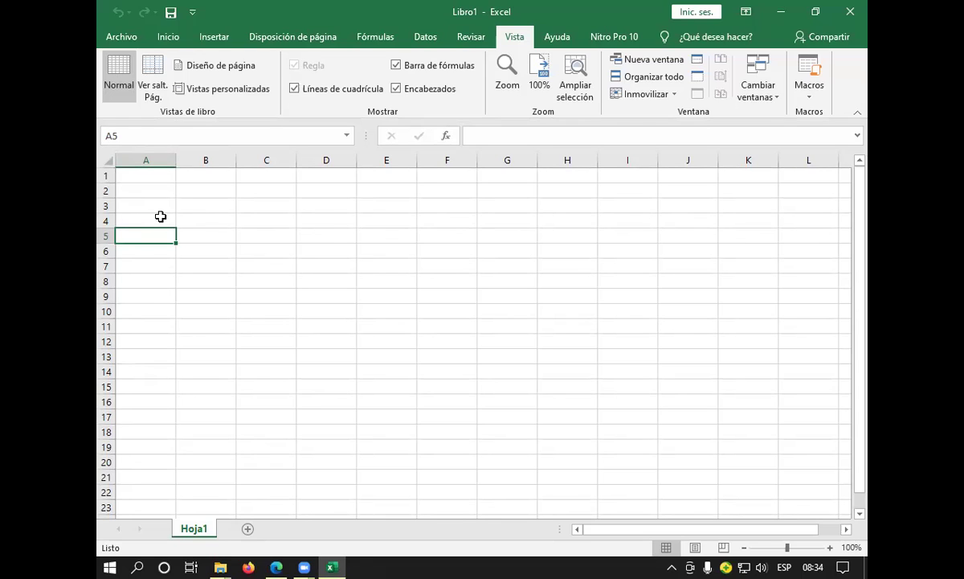
# Enter 'Nro.' in A5, centred vertically and horizontally, and make it bold
pyautogui.write('N')
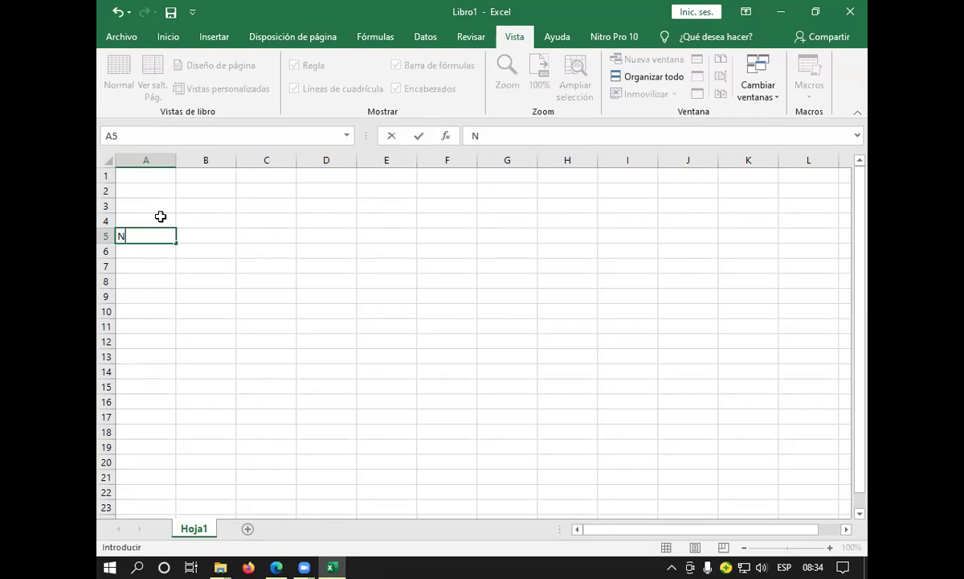
pyautogui.write('ro.')
pyautogui.press('Tab')
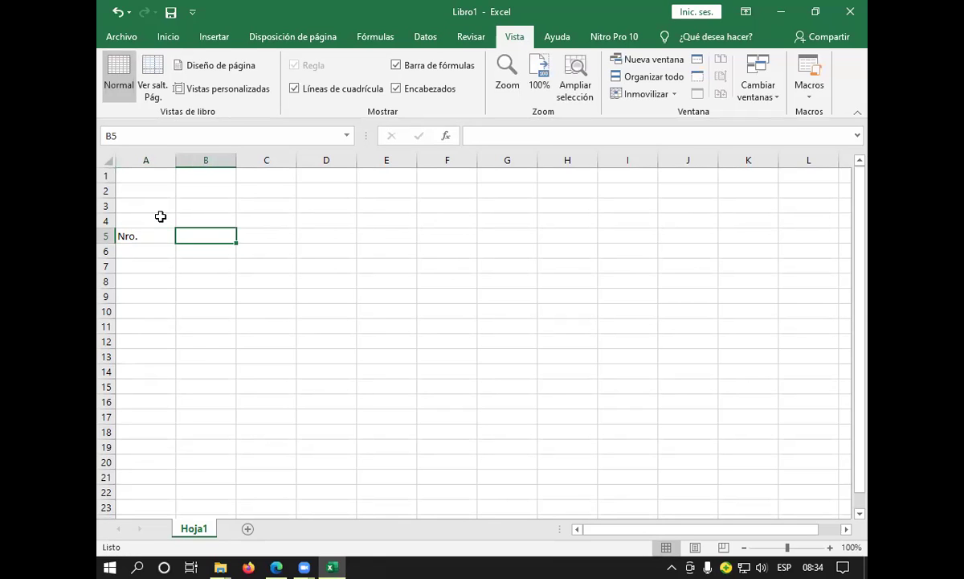
pyautogui.click(127, 232)
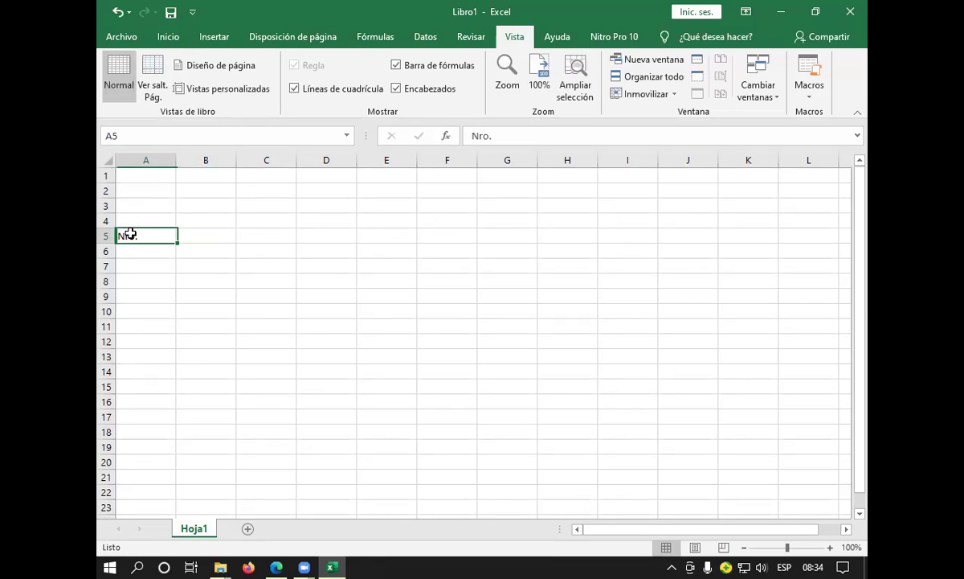
pyautogui.click(167, 38)
pyautogui.click(358, 66)
pyautogui.click(359, 90)
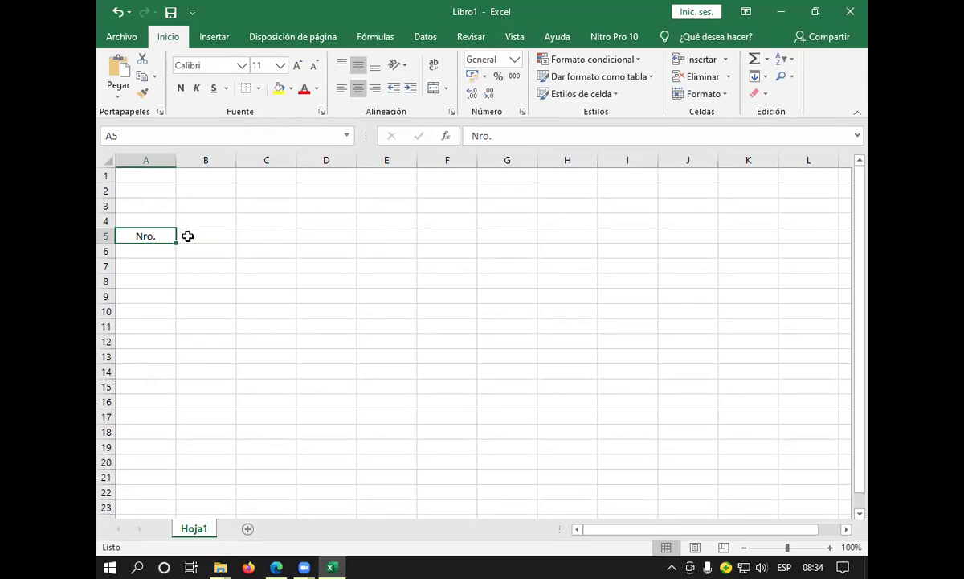
pyautogui.click(188, 236)
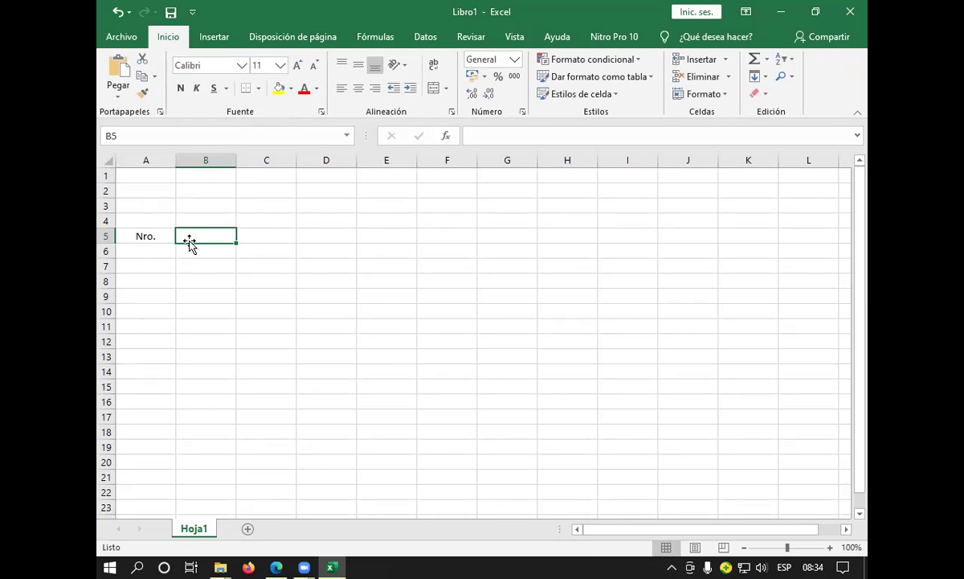
pyautogui.click(155, 235)
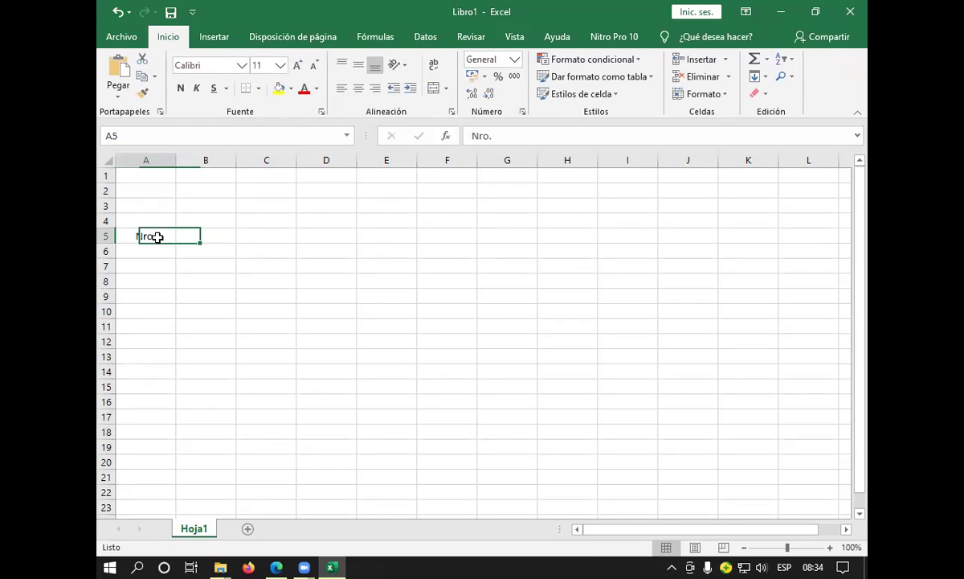
pyautogui.doubleClick(143, 234)
pyautogui.moveTo(157, 234); pyautogui.dragTo(134, 240)
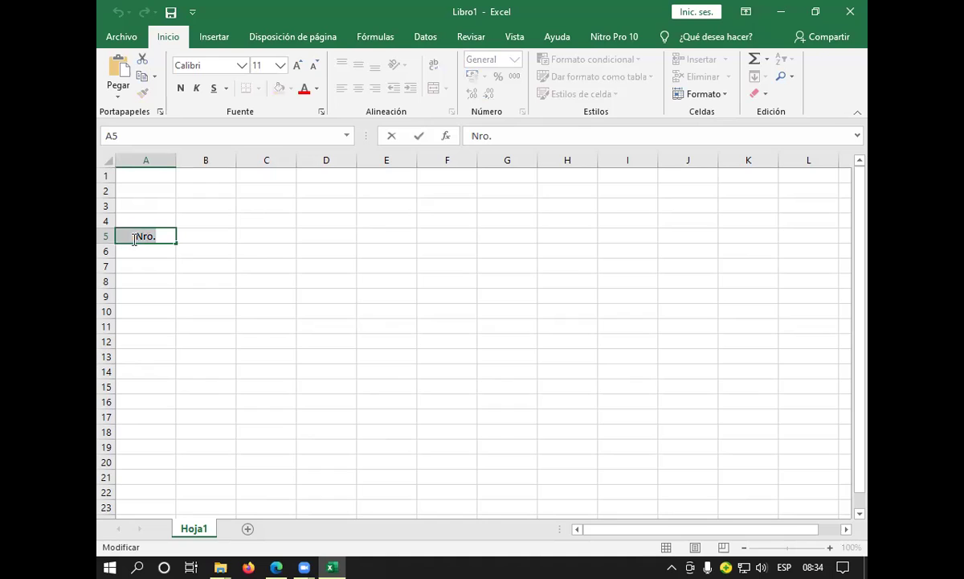
pyautogui.click(180, 87)
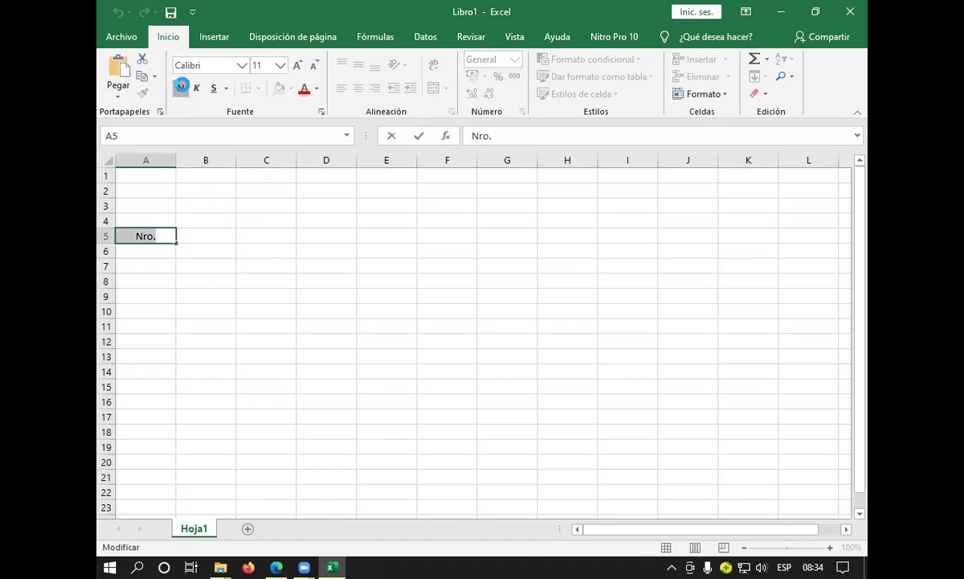
# Type the bold heading 'Nombre' in B5
pyautogui.click(206, 235)
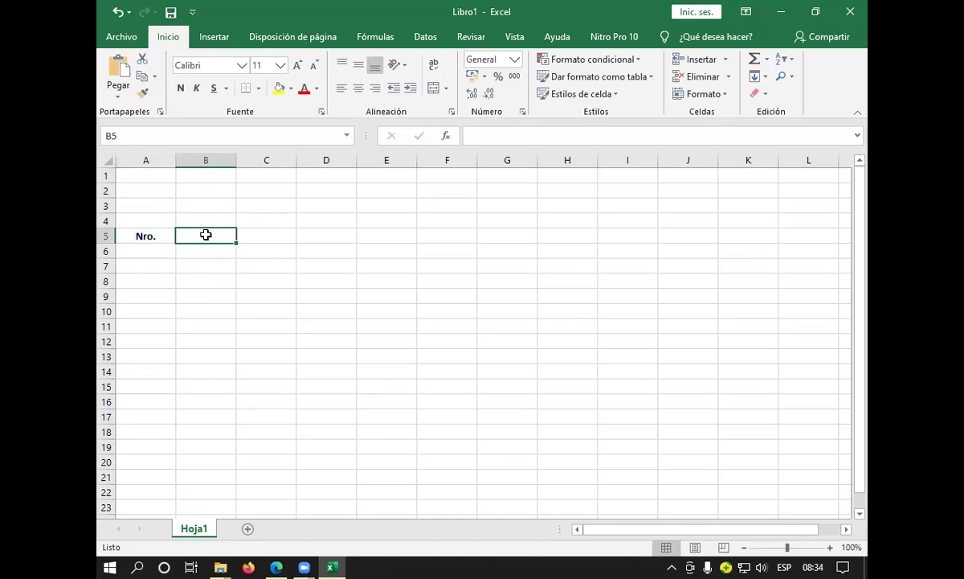
pyautogui.click(180, 87)
pyautogui.write('Nombre')
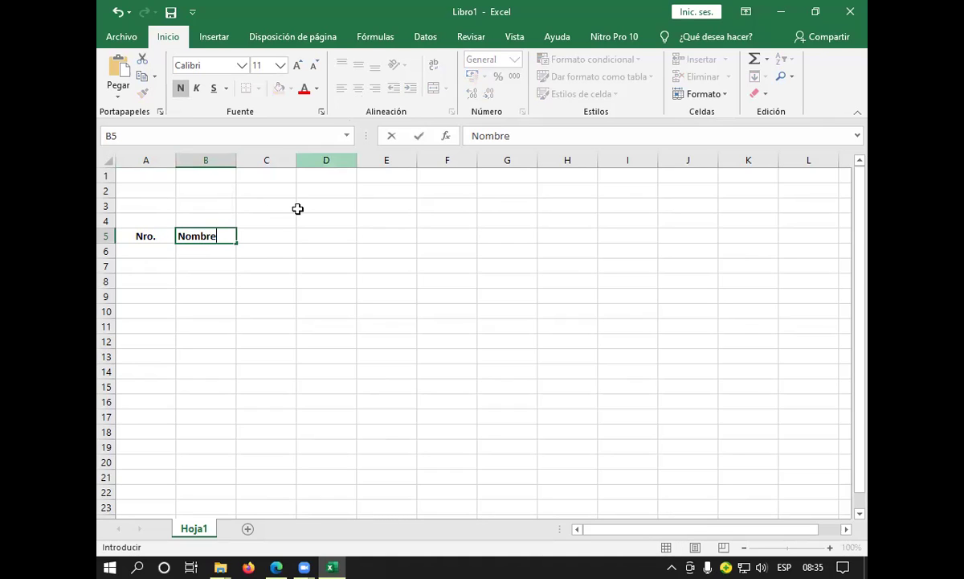
# Centre the Nombre heading in B5
pyautogui.click(253, 234)
pyautogui.click(225, 237)
pyautogui.click(359, 89)
# Enter the bold heading 'Codigo' in C5, correcting the 'codo' typo
pyautogui.click(265, 237)
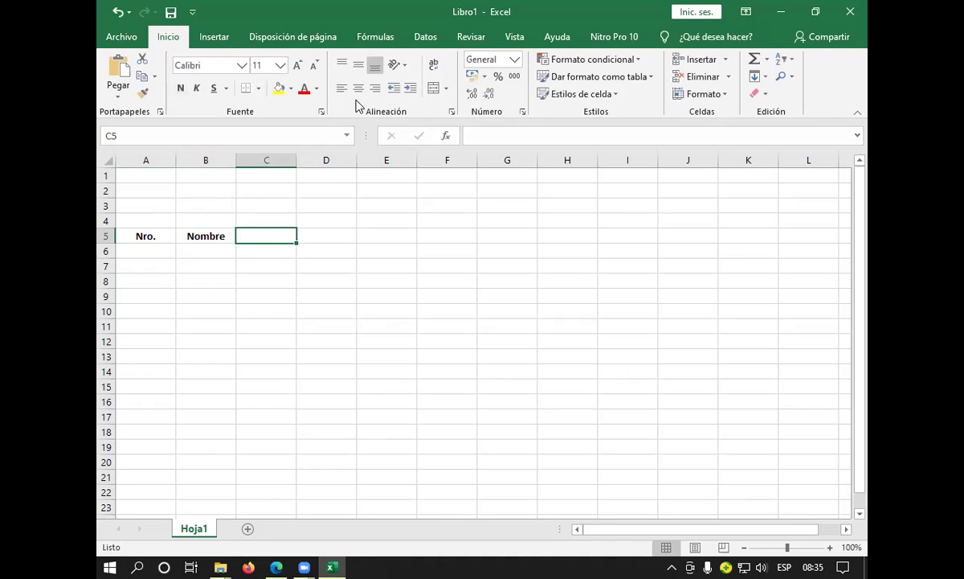
pyautogui.click(181, 88)
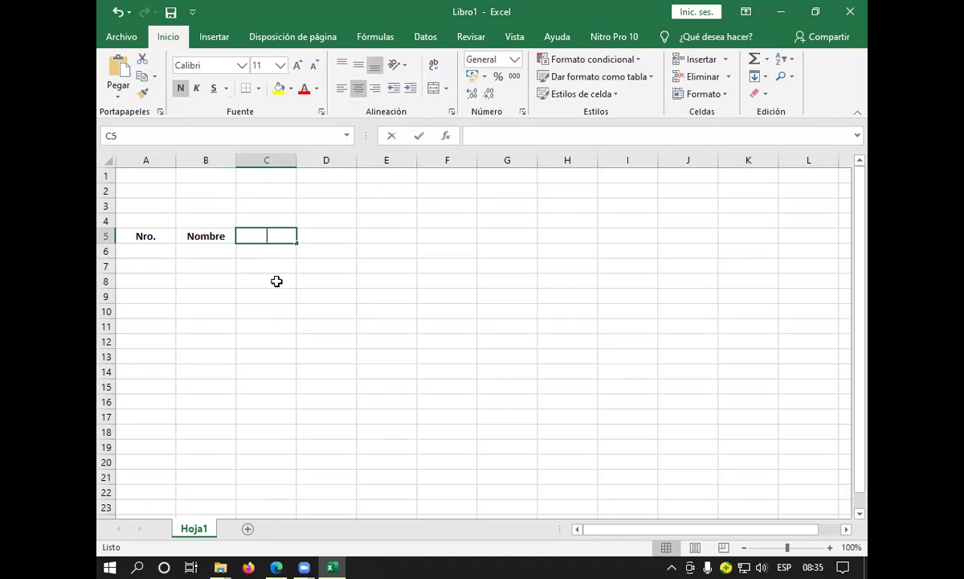
pyautogui.write('codo')
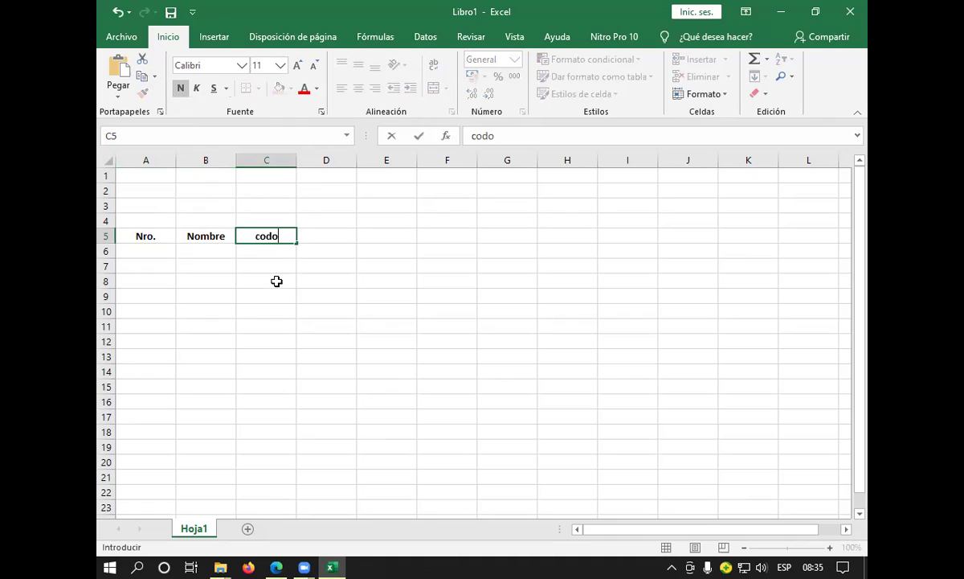
pyautogui.press('BackSpace')
pyautogui.press('BackSpace')
pyautogui.press('BackSpace')
pyautogui.press('BackSpace')
pyautogui.write('Codigo')
pyautogui.press('Tab')
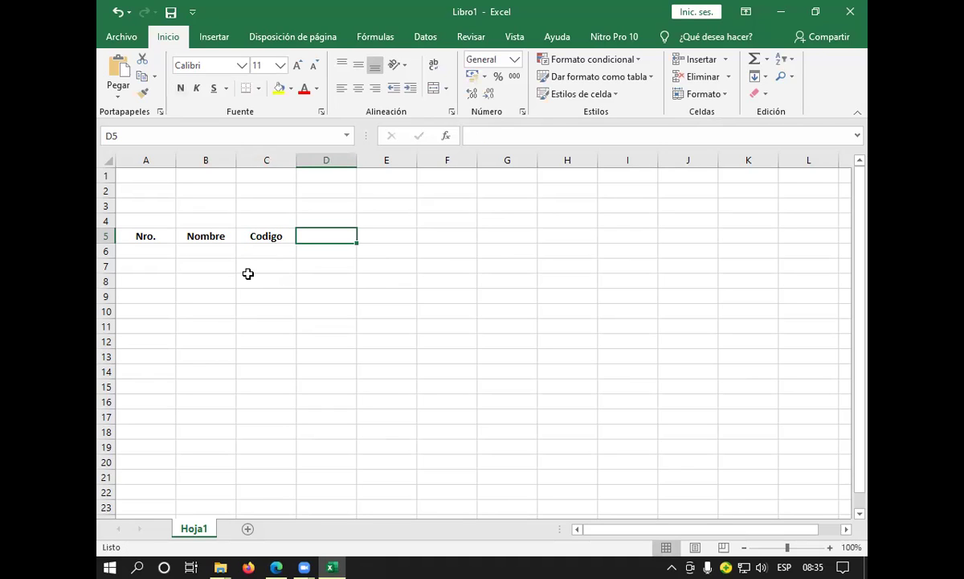
# Fix the C5 heading to read 'Código' with the accented ó
pyautogui.click(260, 237)
pyautogui.doubleClick(259, 238)
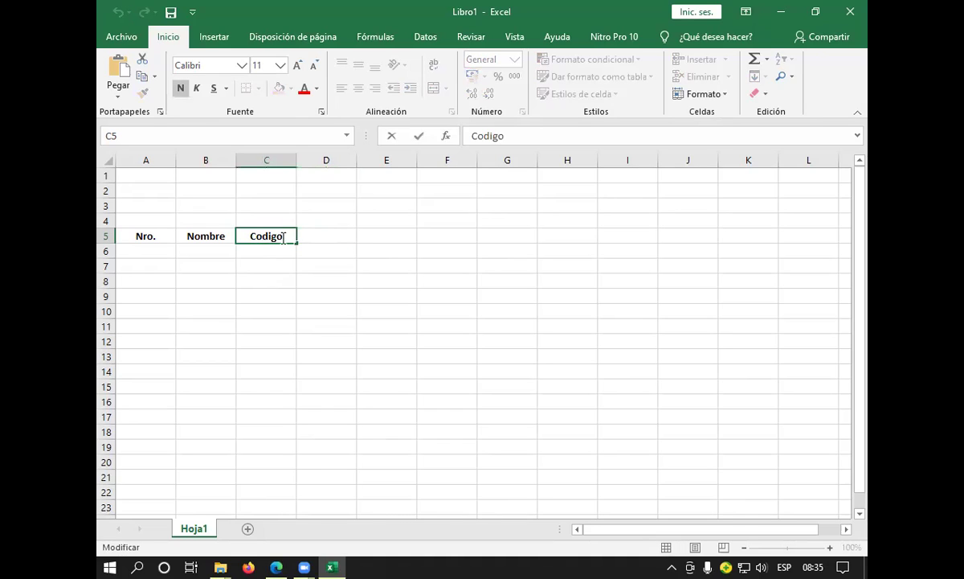
pyautogui.moveTo(275, 238); pyautogui.dragTo(250, 240)
pyautogui.rightClick(252, 239)
pyautogui.click(259, 234)
pyautogui.press('BackSpace')
pyautogui.write('{o')
pyautogui.press('BackSpace')
pyautogui.press('BackSpace')
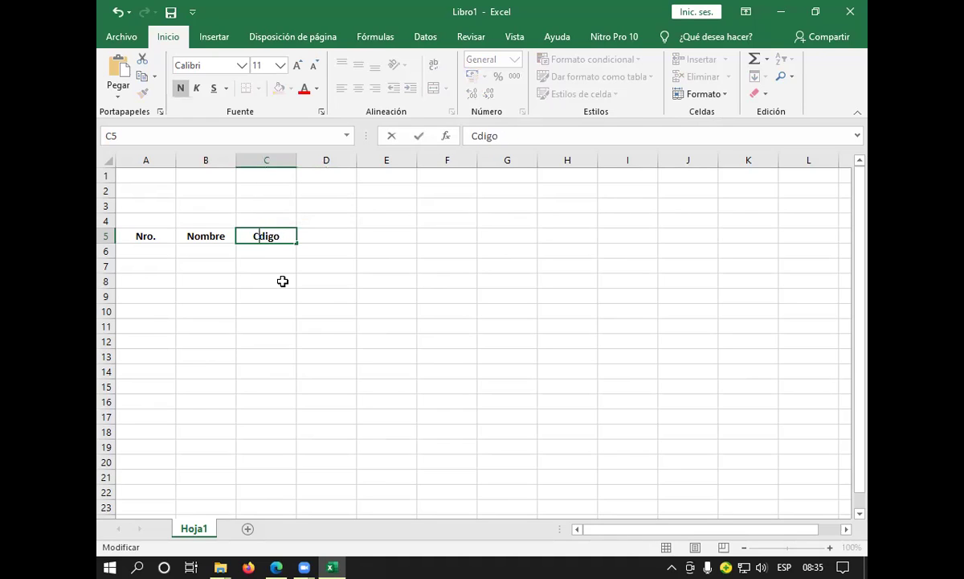
pyautogui.write('ó')
pyautogui.click(323, 235)
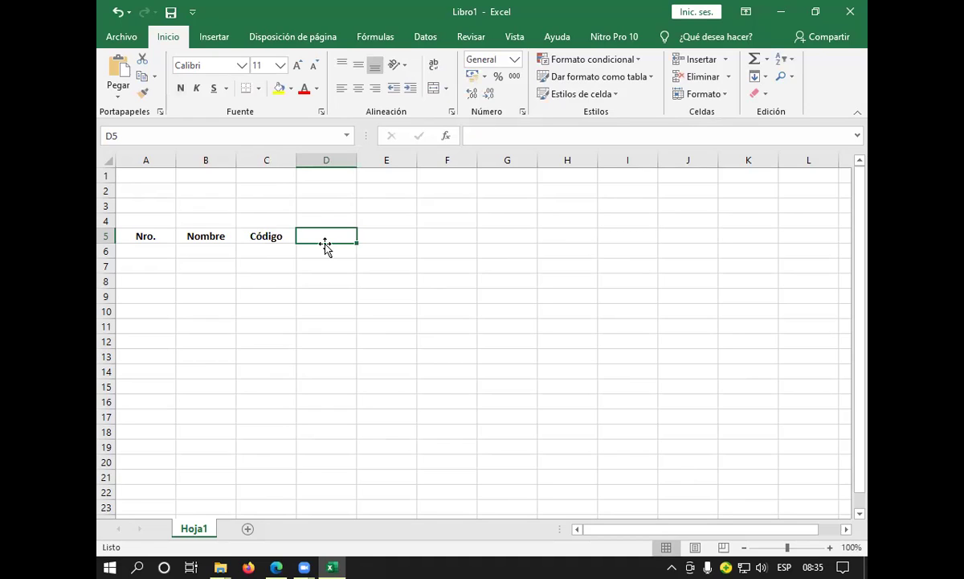
# Enter 'Categoria' in D5, bold and centred
pyautogui.write('Categoria')
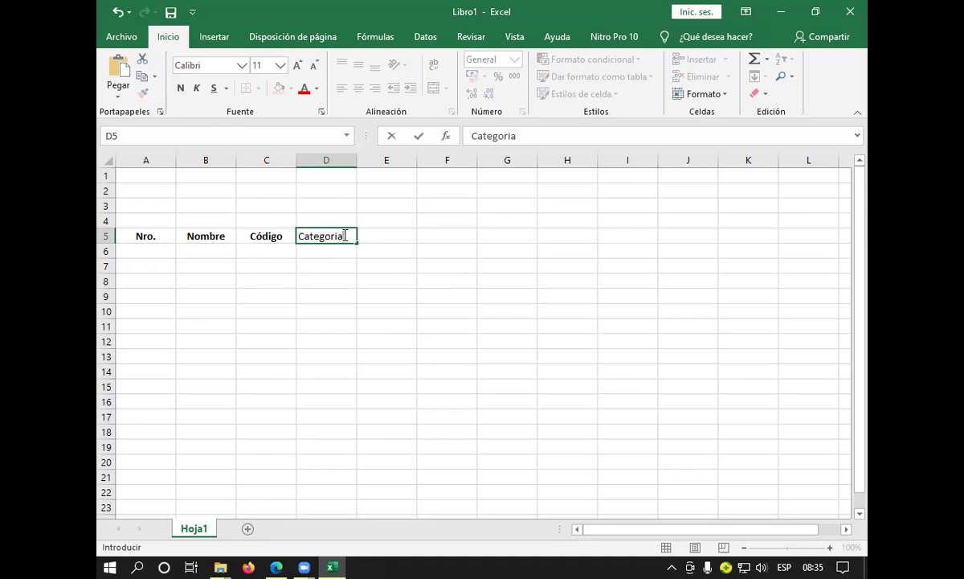
pyautogui.moveTo(354, 236); pyautogui.dragTo(277, 221)
pyautogui.click(180, 88)
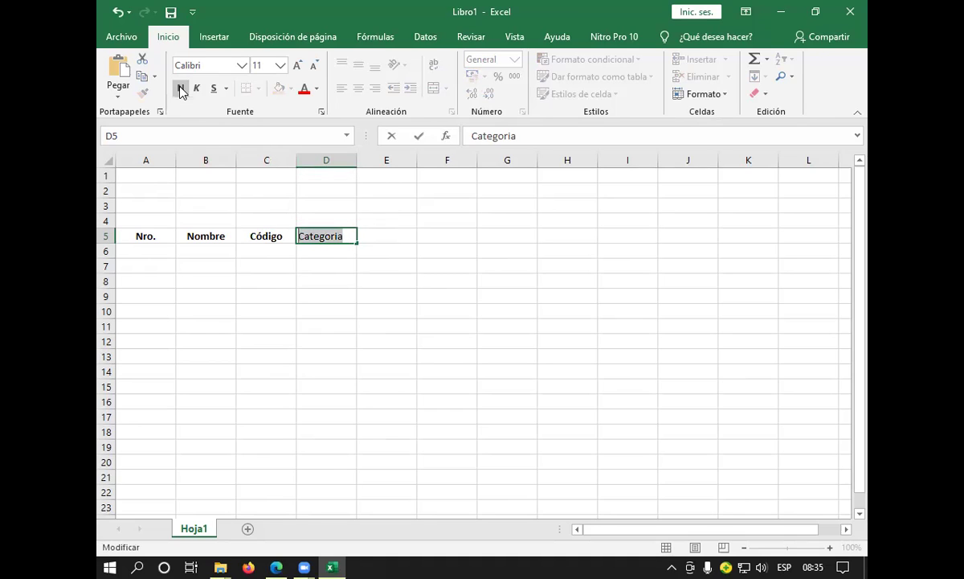
pyautogui.click(383, 238)
pyautogui.click(352, 235)
pyautogui.click(358, 89)
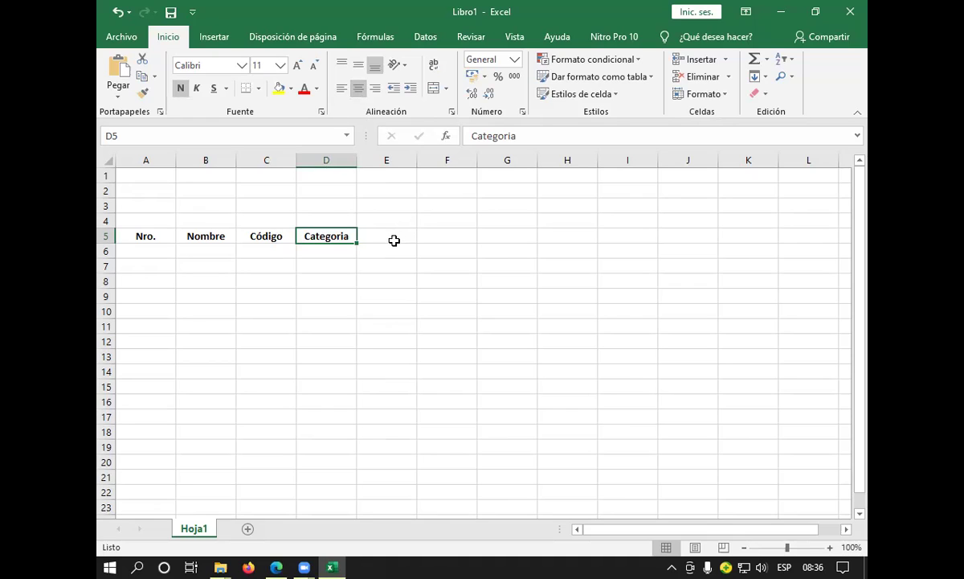
# Enter two-line 'Precio' / 'Bs.' in E5, then type 'Clasificacion' in F5
pyautogui.click(383, 235)
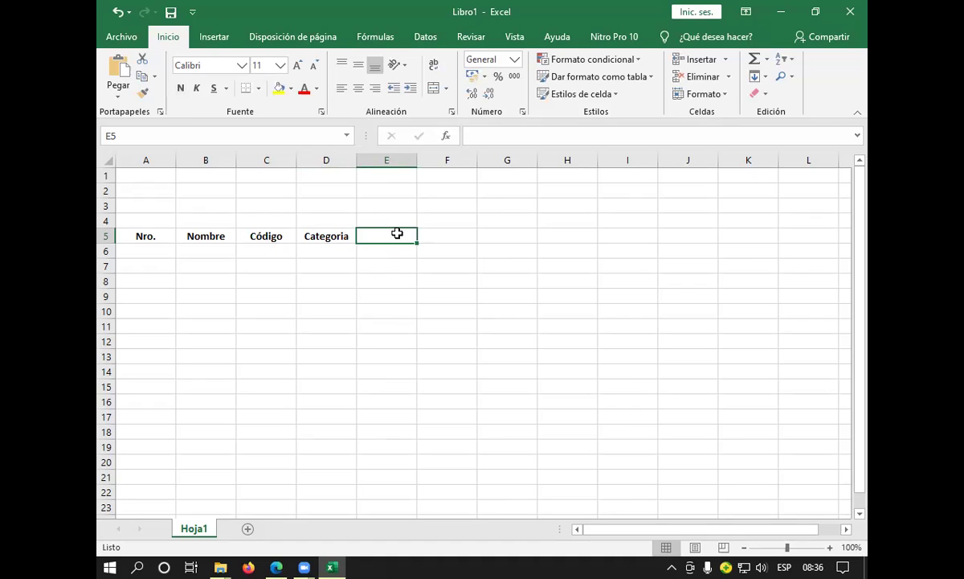
pyautogui.write('Precio')
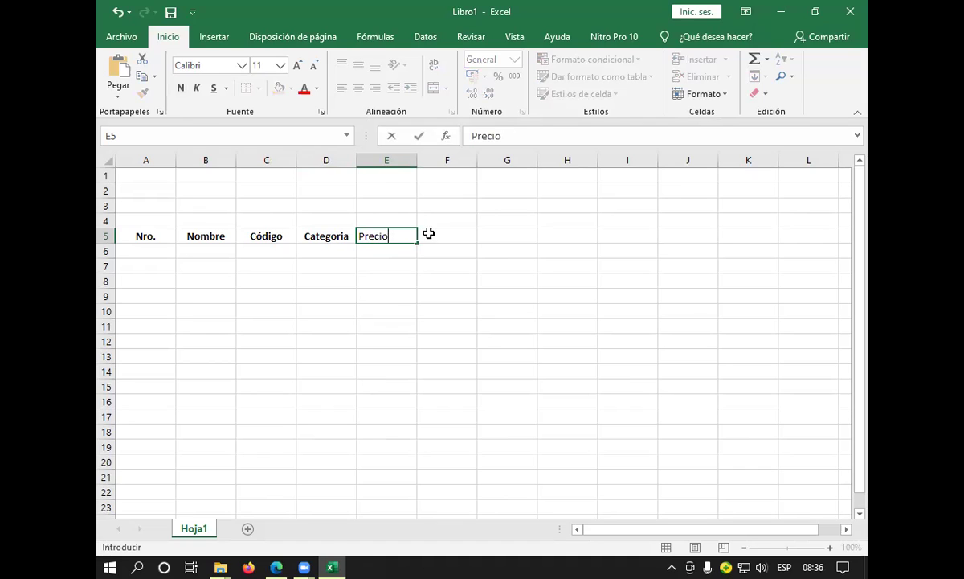
pyautogui.hotkey('ctrl', 'Return')
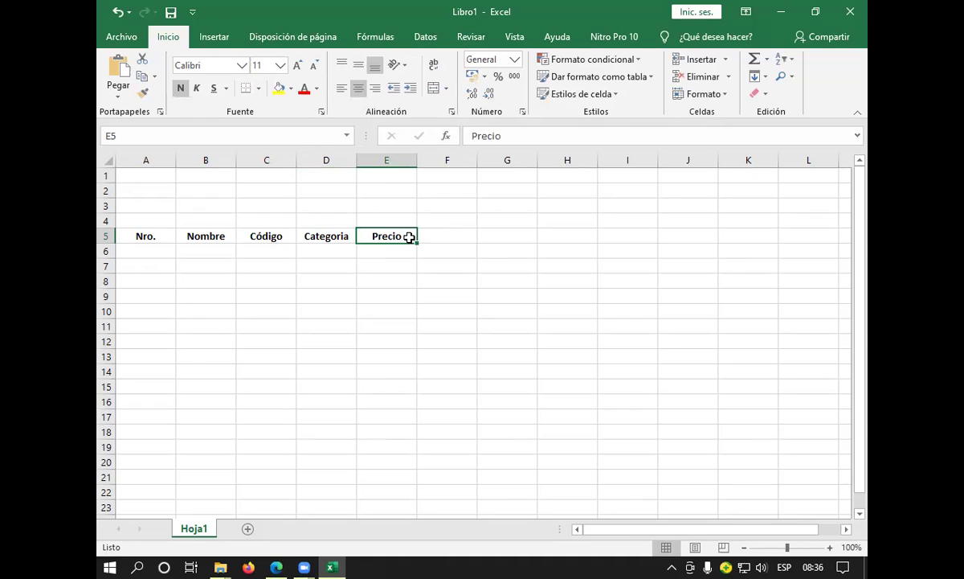
pyautogui.doubleClick(409, 236)
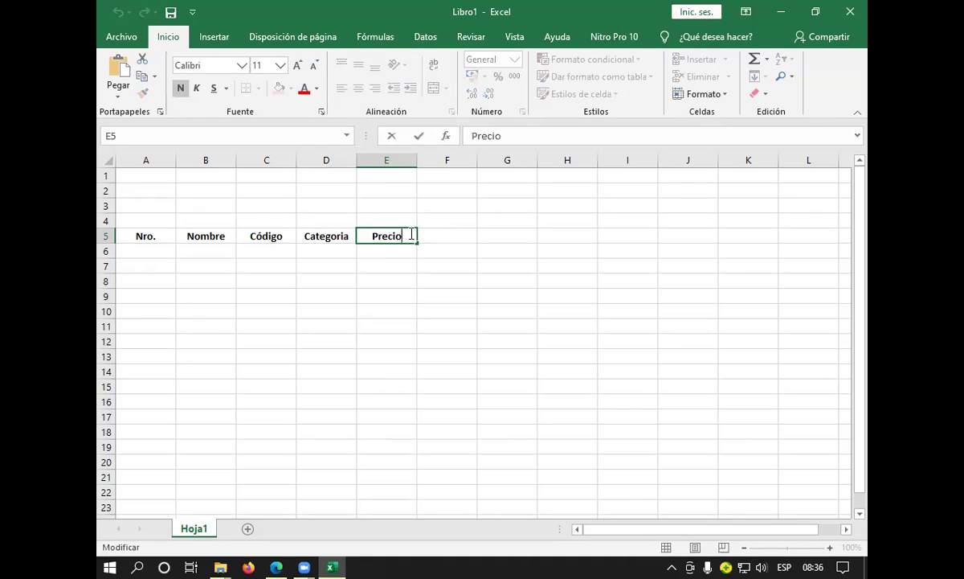
pyautogui.hotkey('alt', 'Return')
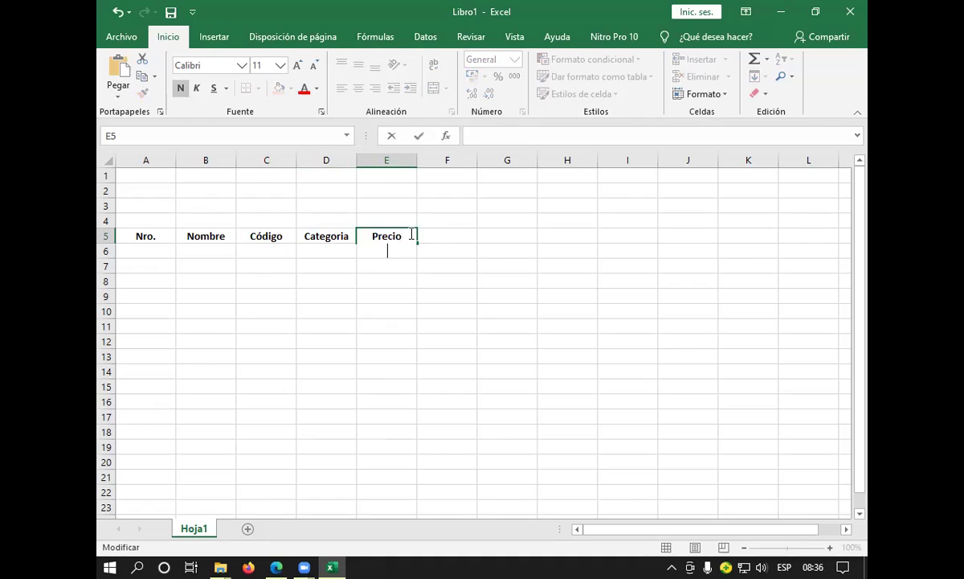
pyautogui.write('Bs.')
pyautogui.click(451, 232)
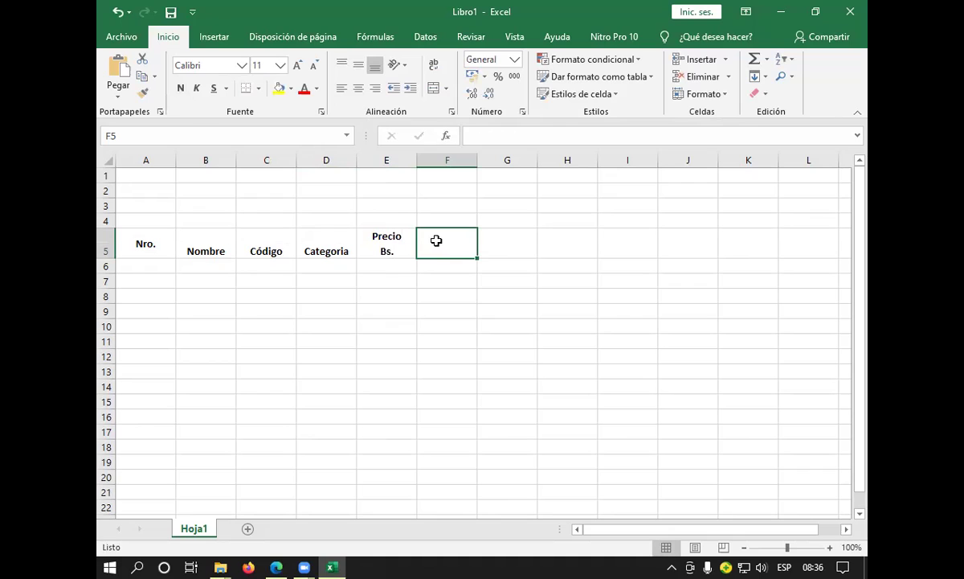
pyautogui.write('Clasifi')
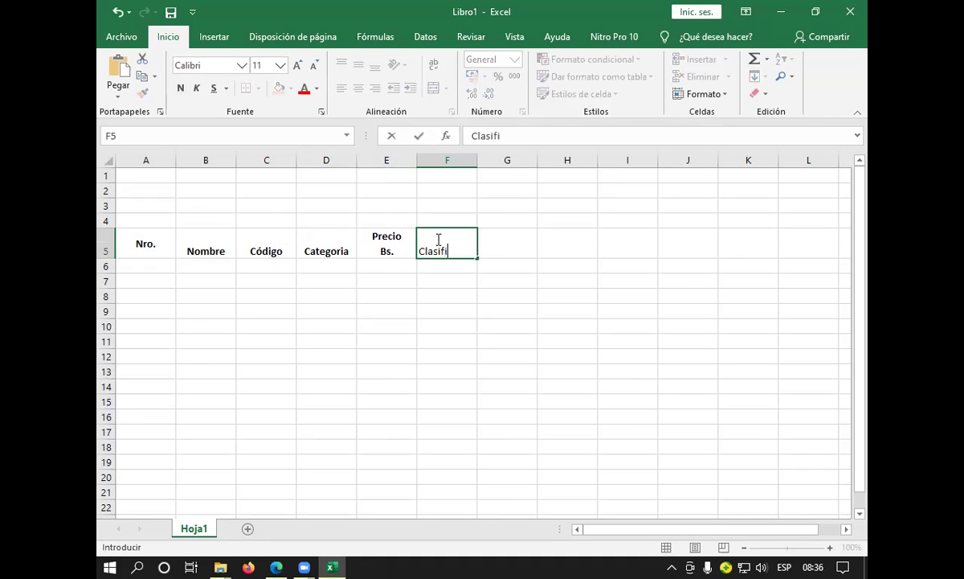
pyautogui.write('cacion')
# Centre the Clasificacion header in F5 horizontally and vertically
pyautogui.click(494, 247)
pyautogui.click(454, 248)
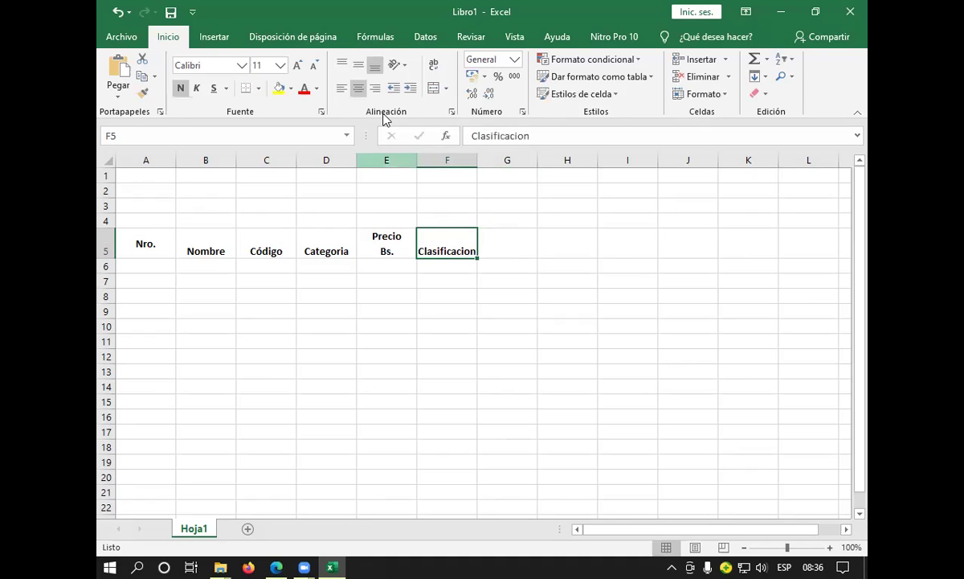
pyautogui.click(359, 88)
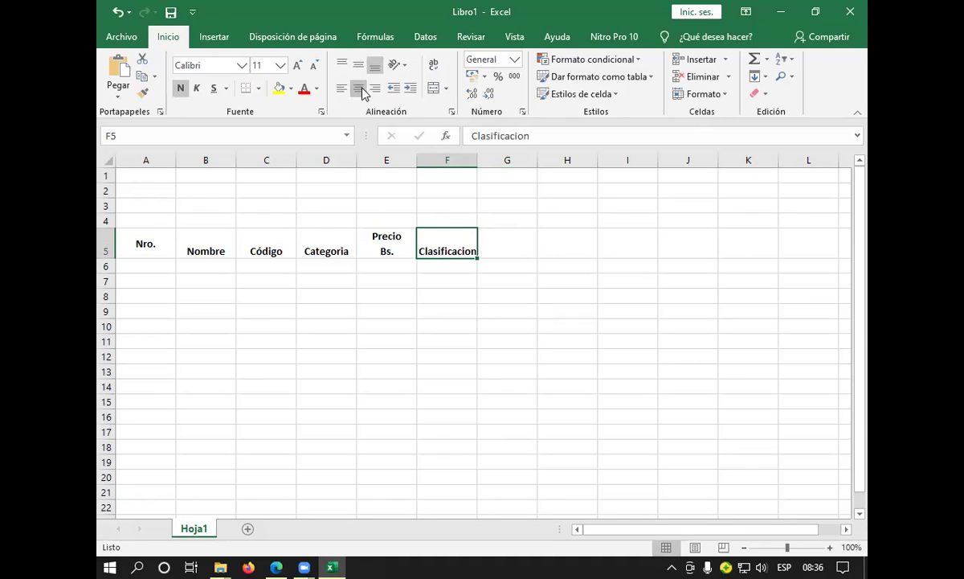
pyautogui.click(359, 69)
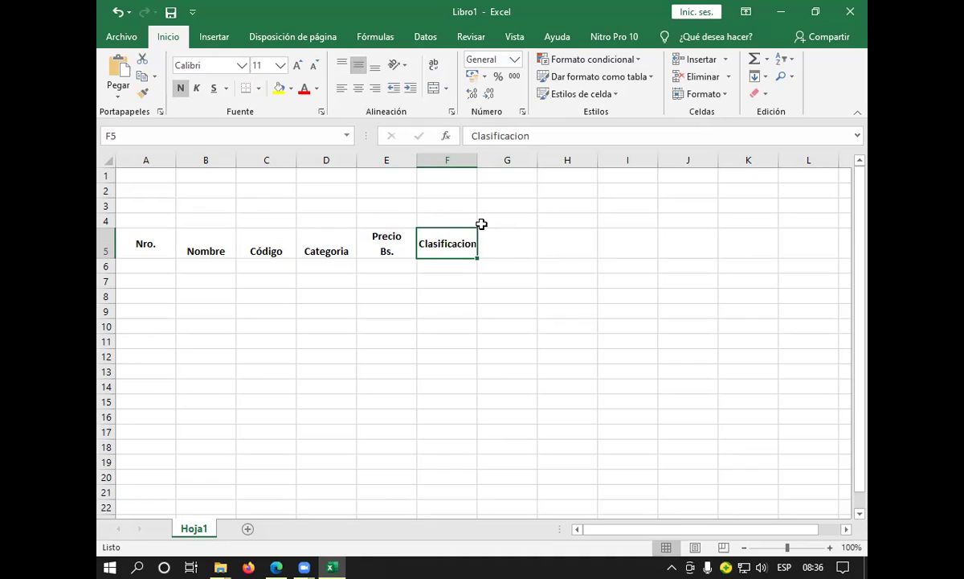
# Vertically centre the Nombre, Código and Categoria headers in B5:D5
pyautogui.click(506, 243)
pyautogui.click(319, 239)
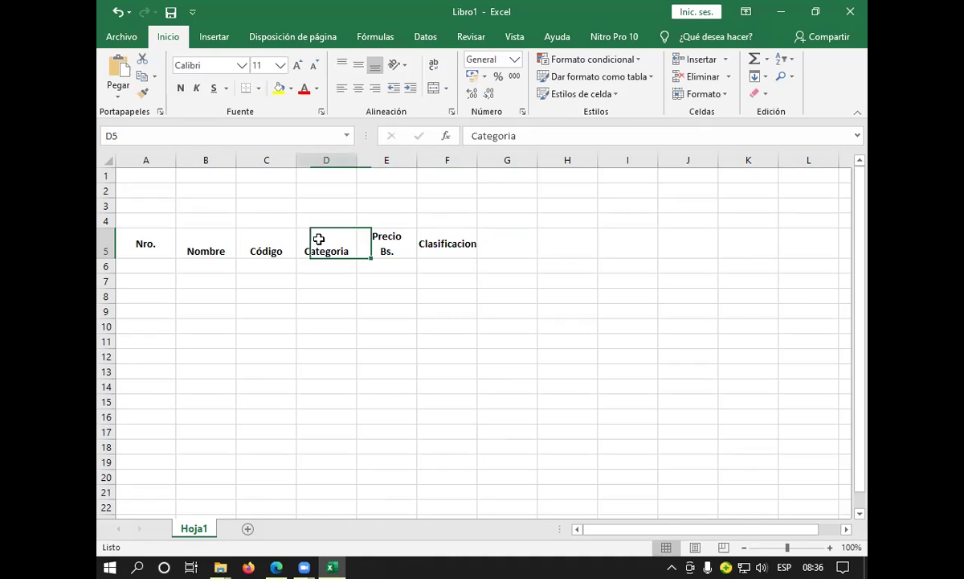
pyautogui.moveTo(180, 242); pyautogui.dragTo(322, 245)
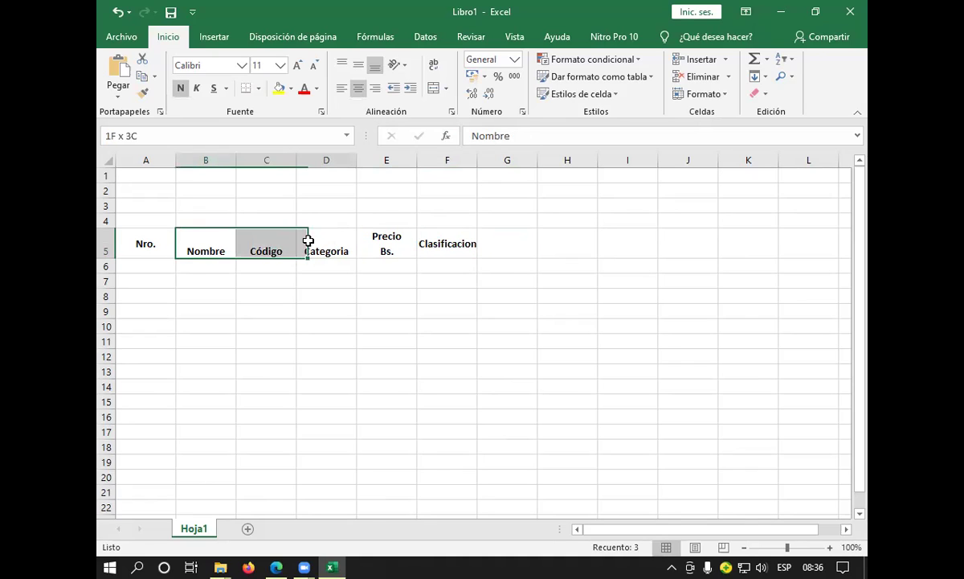
pyautogui.click(359, 69)
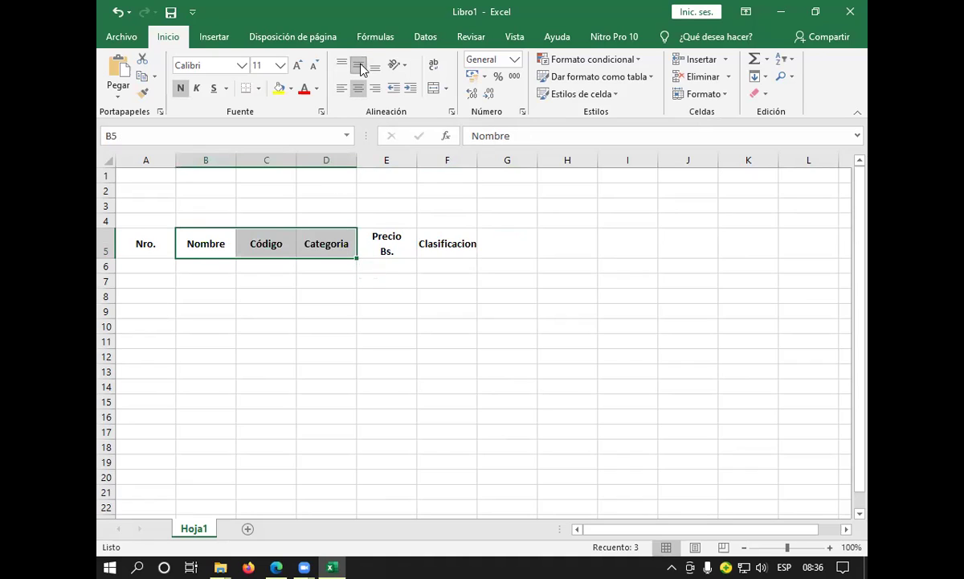
pyautogui.click(504, 249)
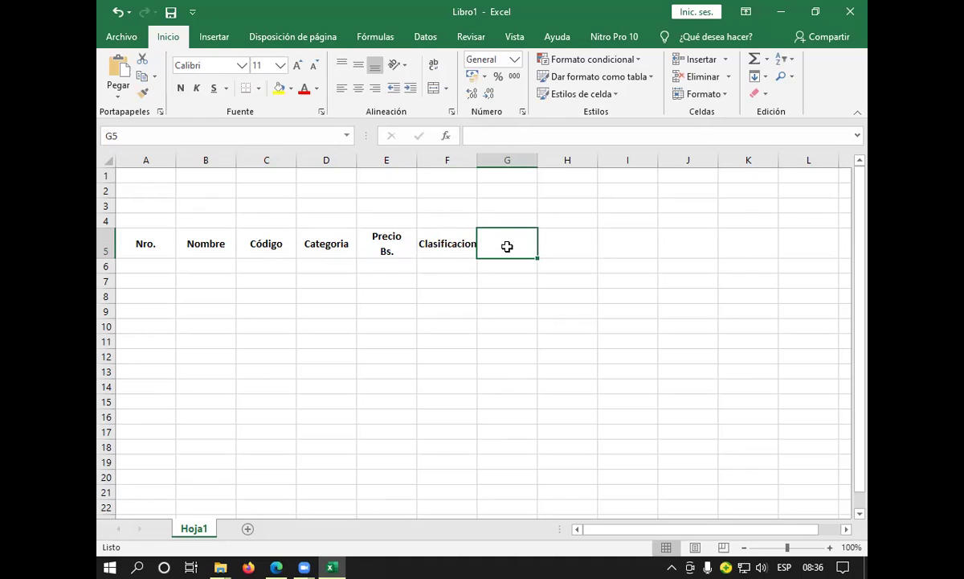
# Enter two-line 'Monto inicial' in G5, bold and centred
pyautogui.write('Monto')
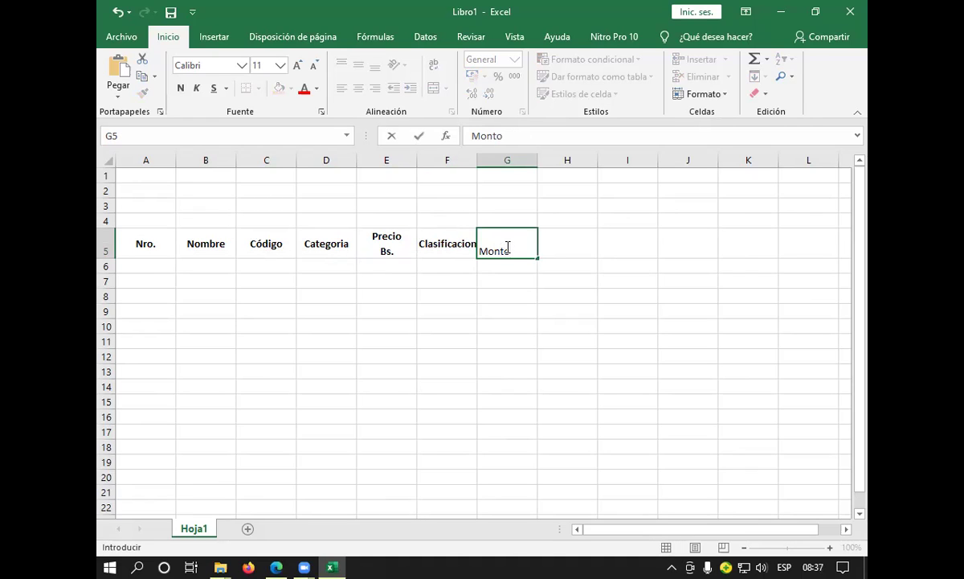
pyautogui.hotkey('alt', 'Return')
pyautogui.write('iv')
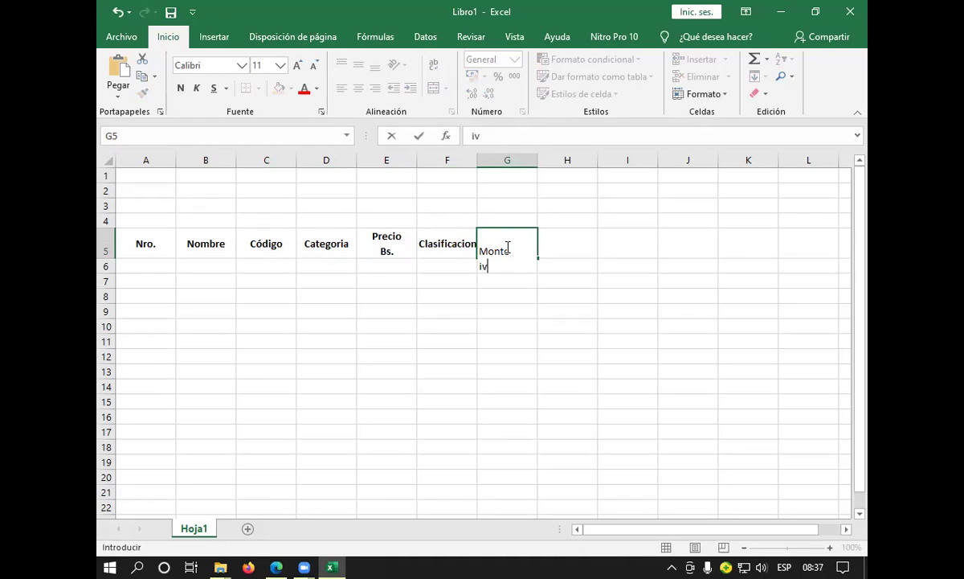
pyautogui.press('BackSpace')
pyautogui.write('nicial')
pyautogui.press('Tab')
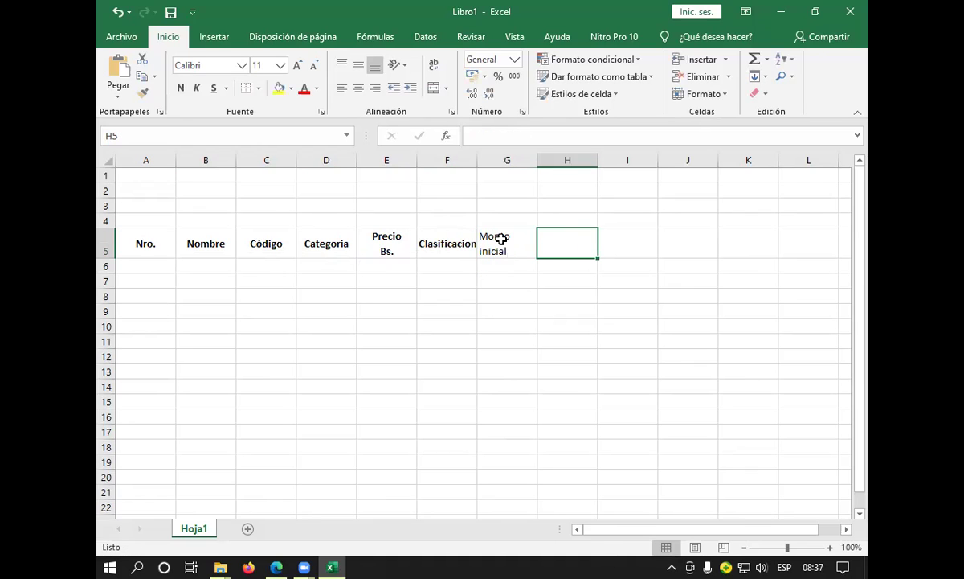
pyautogui.doubleClick(515, 241)
pyautogui.moveTo(519, 253); pyautogui.dragTo(476, 234)
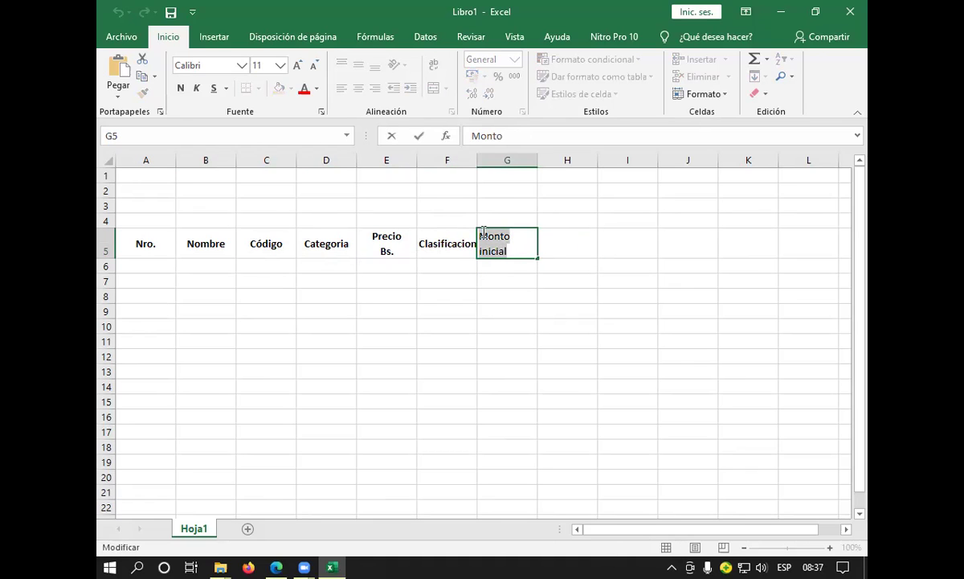
pyautogui.click(555, 241)
pyautogui.click(523, 243)
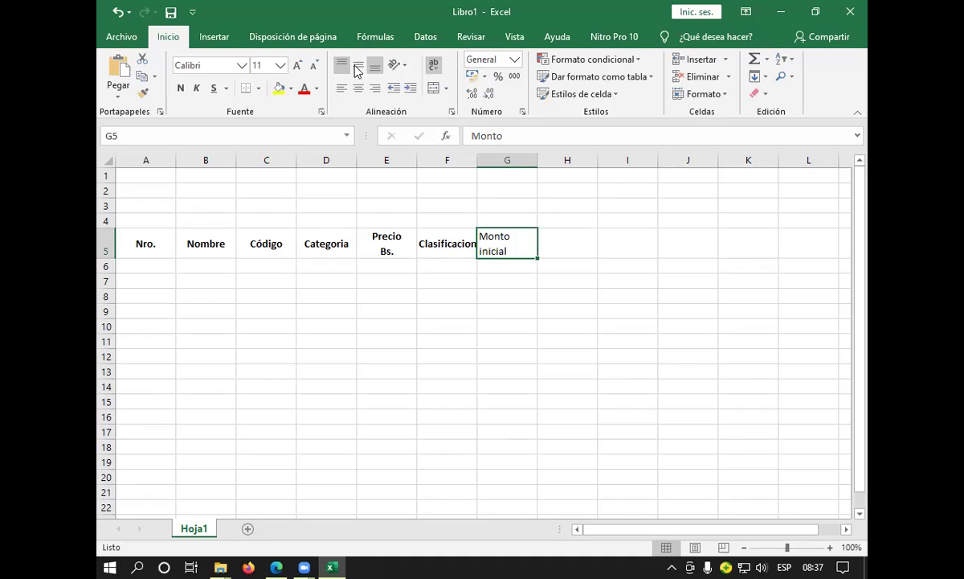
pyautogui.click(359, 87)
pyautogui.click(180, 87)
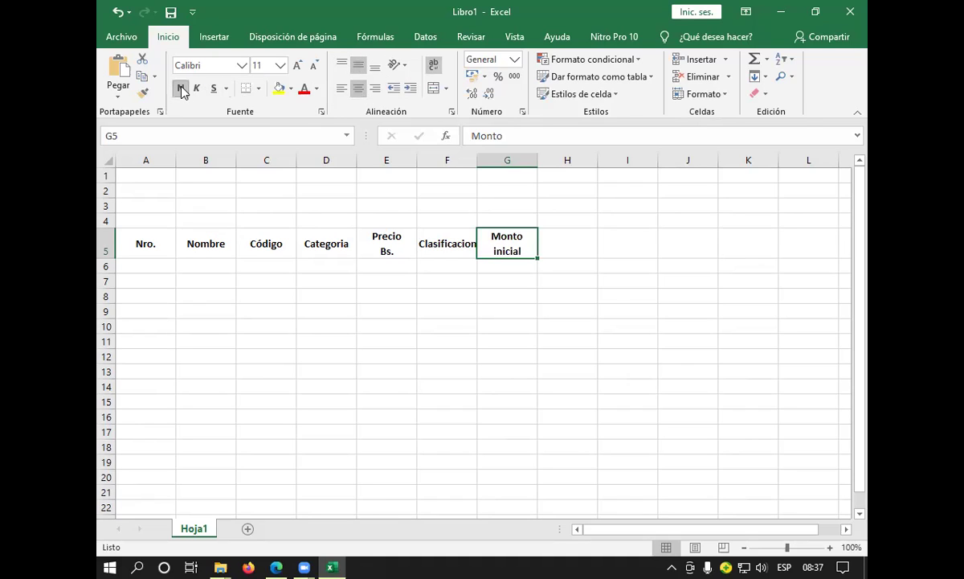
pyautogui.click(574, 250)
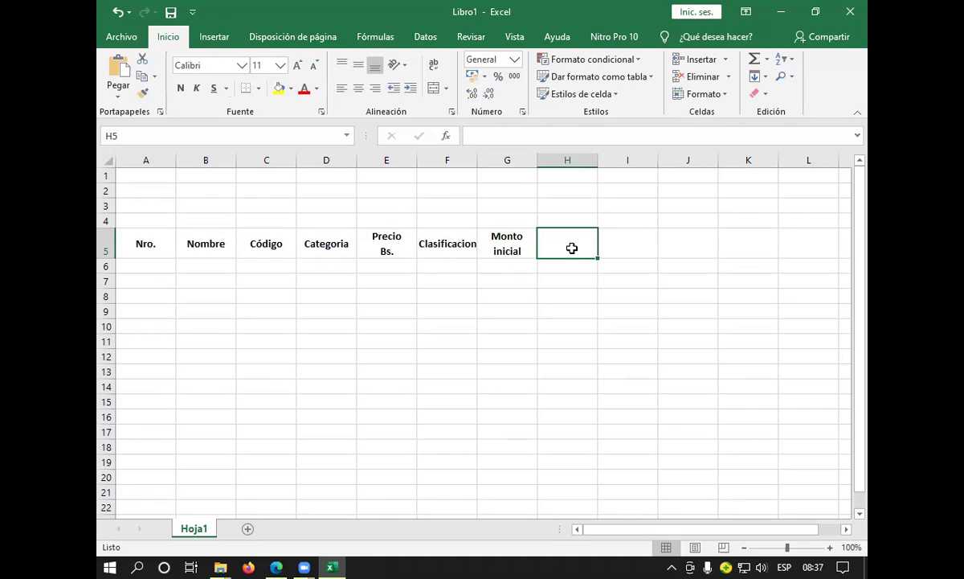
# Enter two-line 'Monto adeudado' in H5, bold and centred
pyautogui.write('Mon')
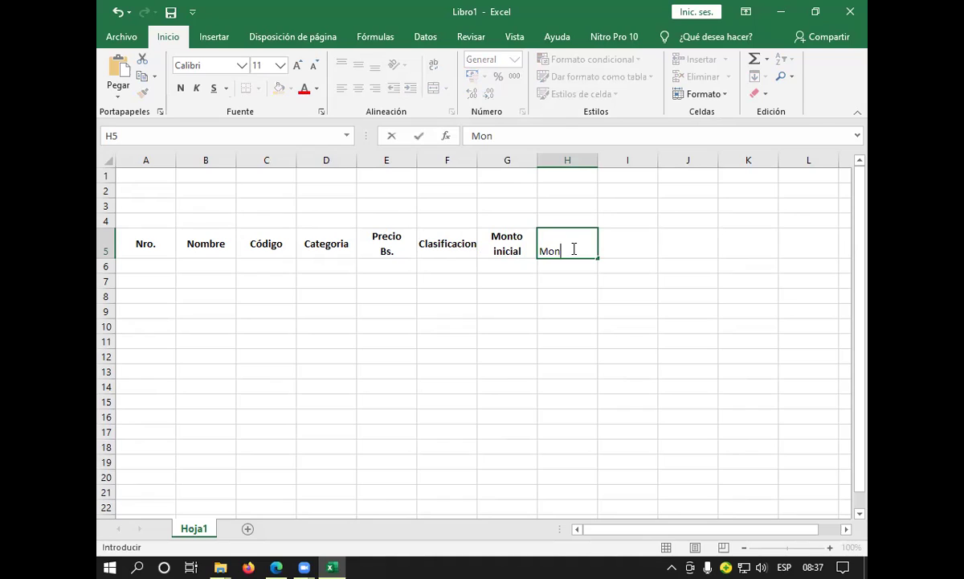
pyautogui.write('to')
pyautogui.hotkey('alt', 'Return')
pyautogui.write('adeudado')
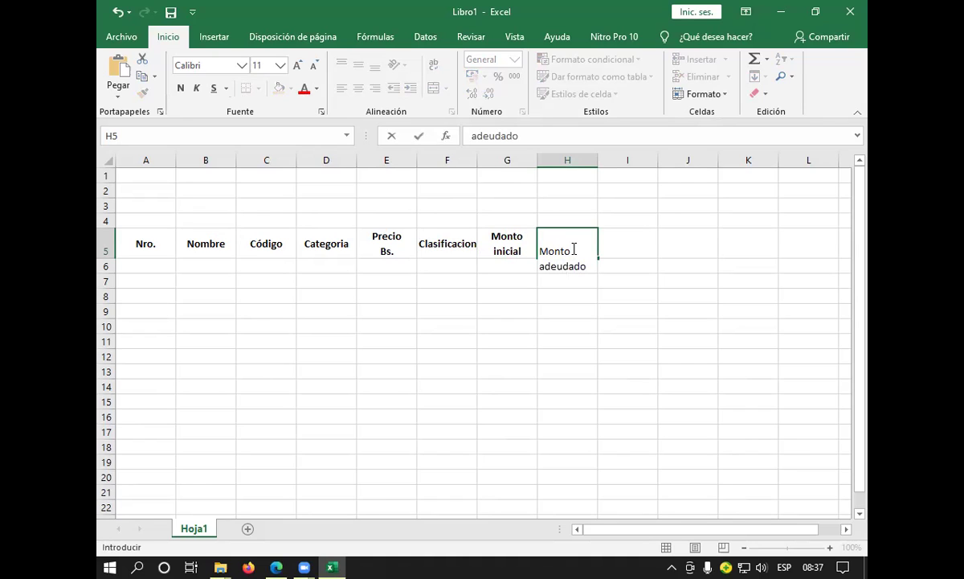
pyautogui.press('Tab')
pyautogui.click(572, 249)
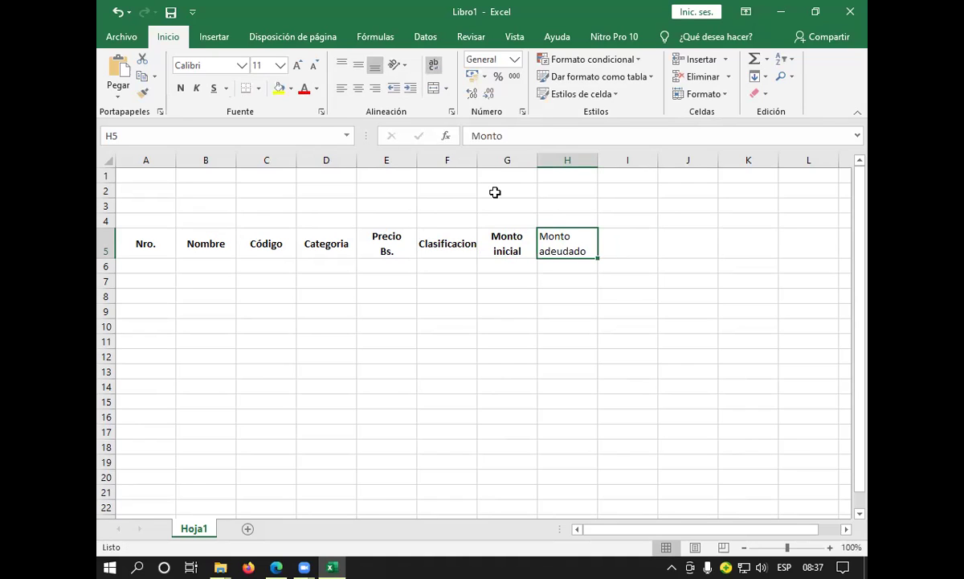
pyautogui.click(180, 87)
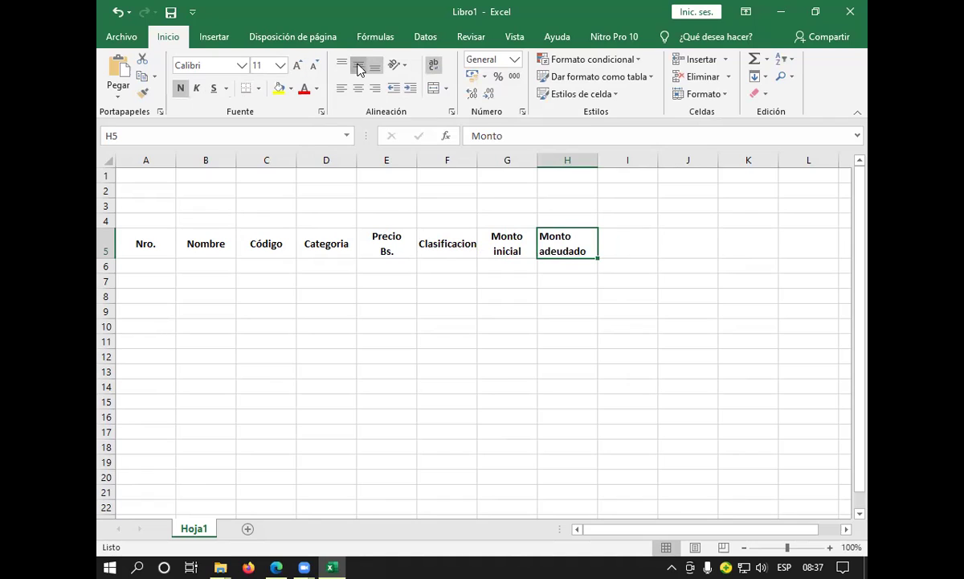
pyautogui.click(358, 87)
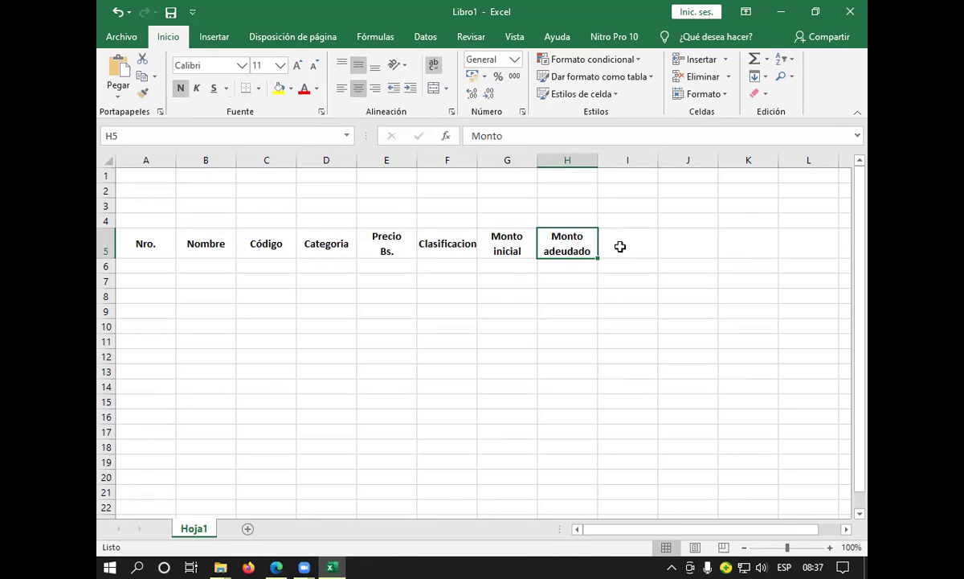
pyautogui.click(620, 247)
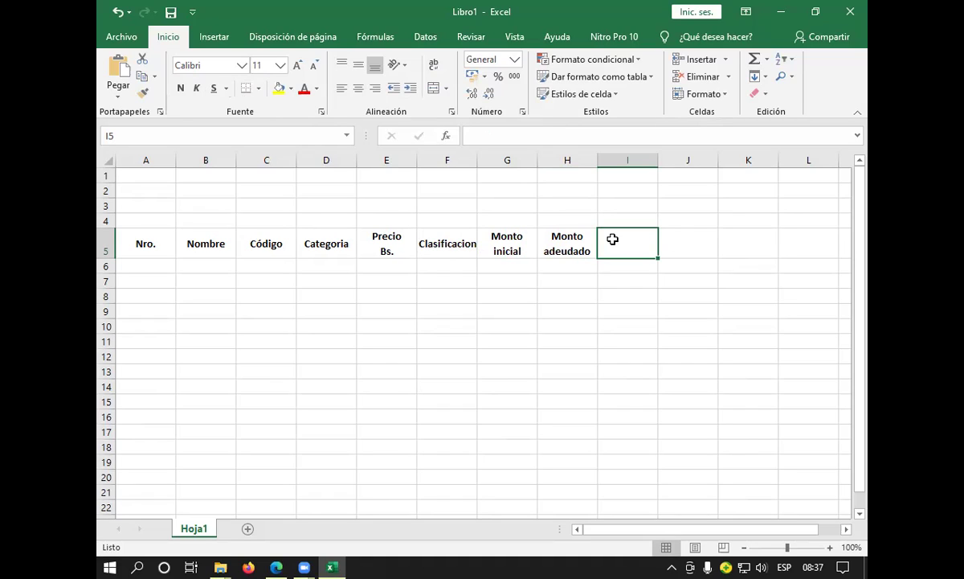
# Enter '# de cuotas' in I5, bold and centred vertically and horizontally
pyautogui.write('#')
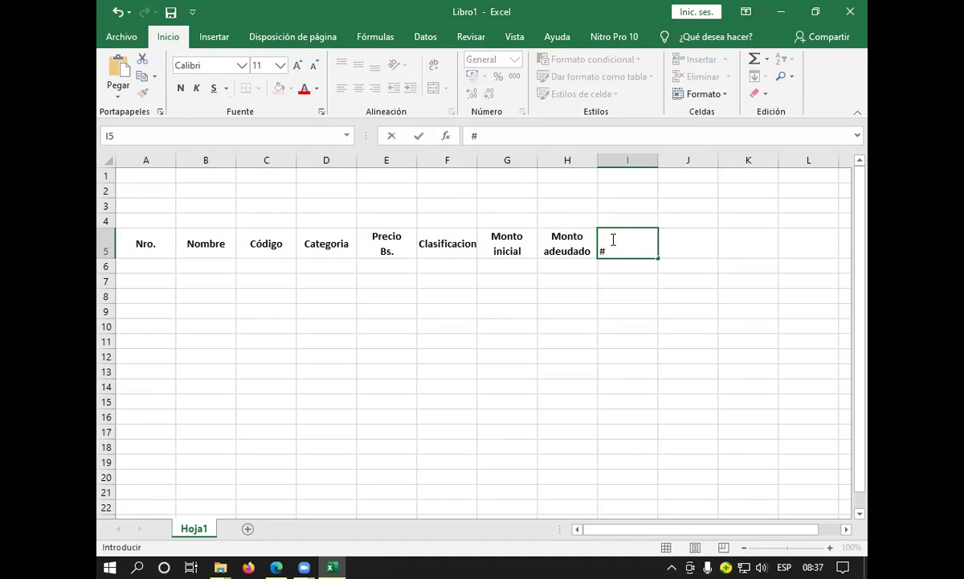
pyautogui.write('de')
pyautogui.write(' cuotas')
pyautogui.click(603, 251)
pyautogui.click(180, 87)
pyautogui.moveTo(652, 250); pyautogui.dragTo(601, 251)
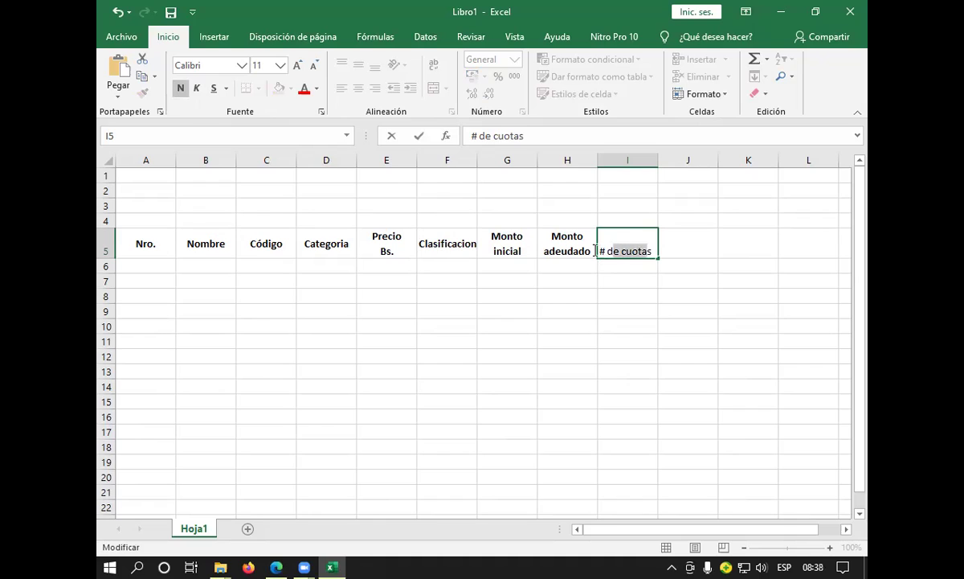
pyautogui.click(665, 251)
pyautogui.click(651, 251)
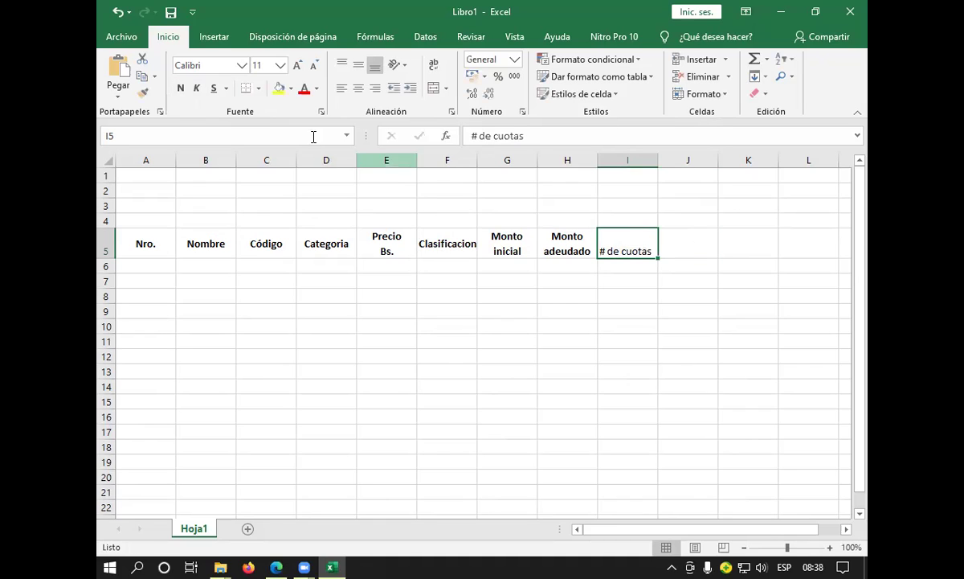
pyautogui.click(180, 88)
pyautogui.click(358, 65)
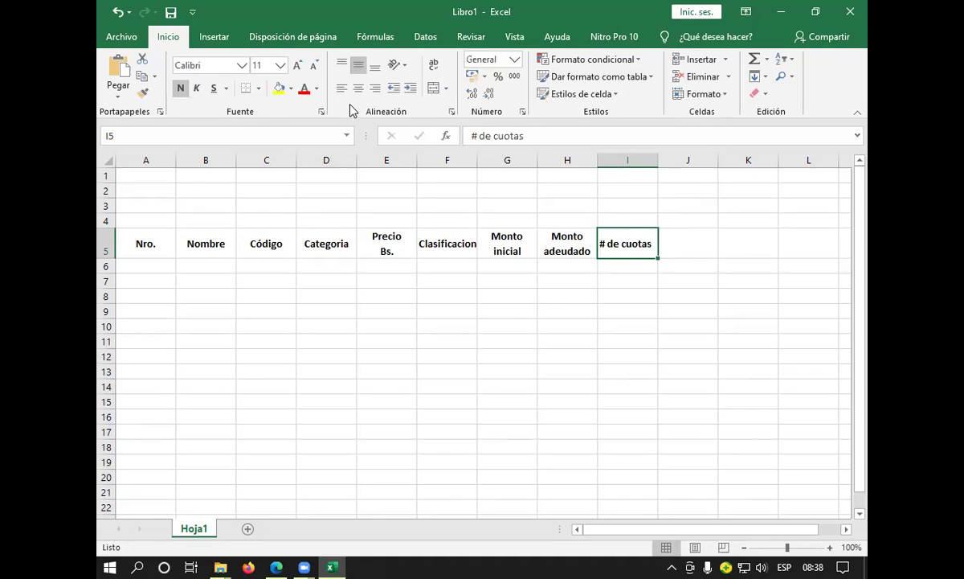
pyautogui.click(359, 90)
pyautogui.click(676, 243)
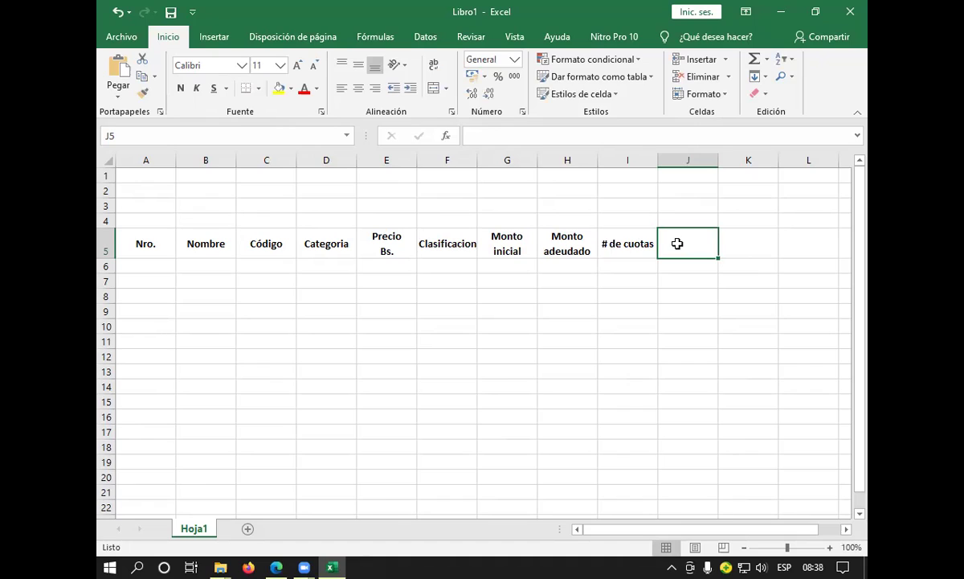
# Enter 'Interes 2%' in J5, bold and centred vertically and horizontally
pyautogui.write('Interes ')
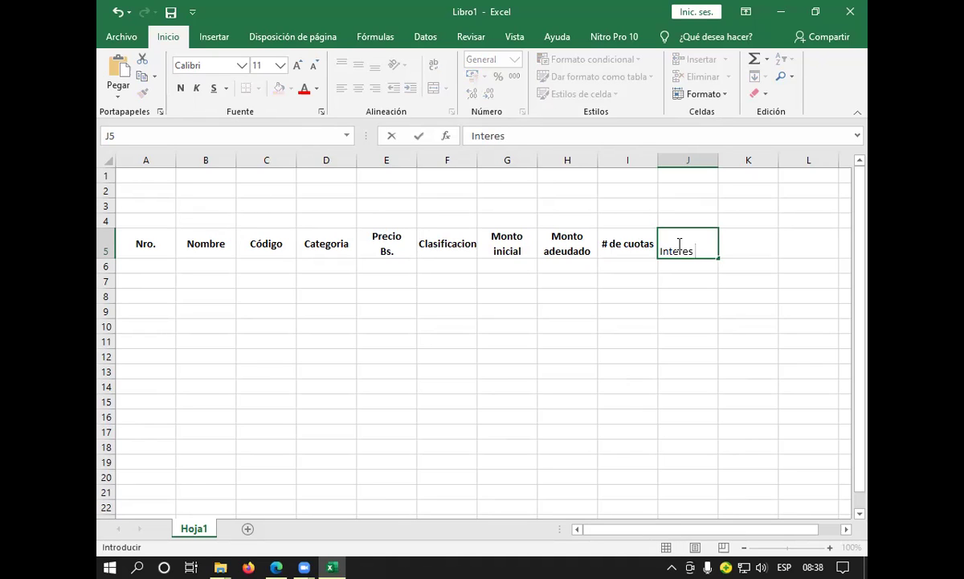
pyautogui.write('2')
pyautogui.write('%')
pyautogui.click(733, 249)
pyautogui.click(699, 246)
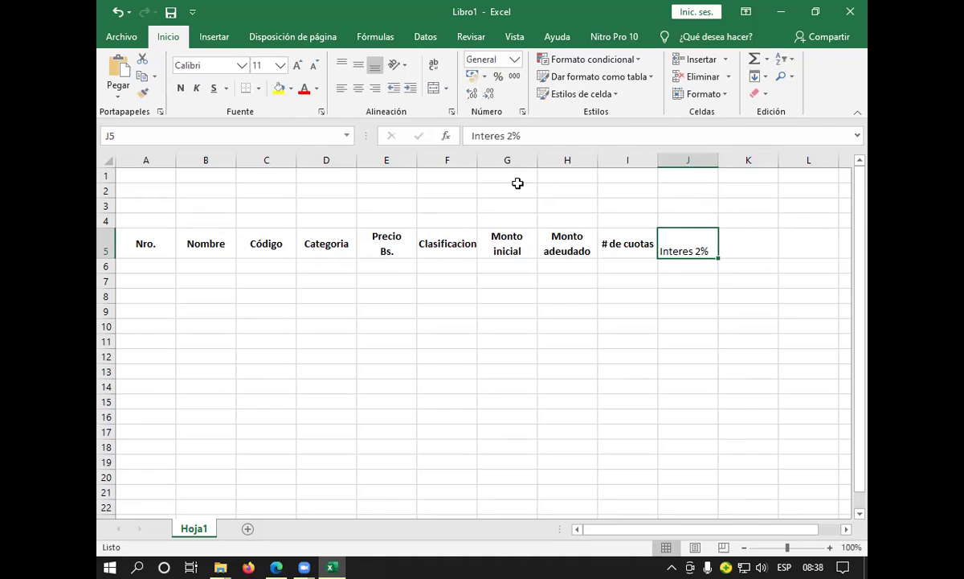
pyautogui.click(180, 88)
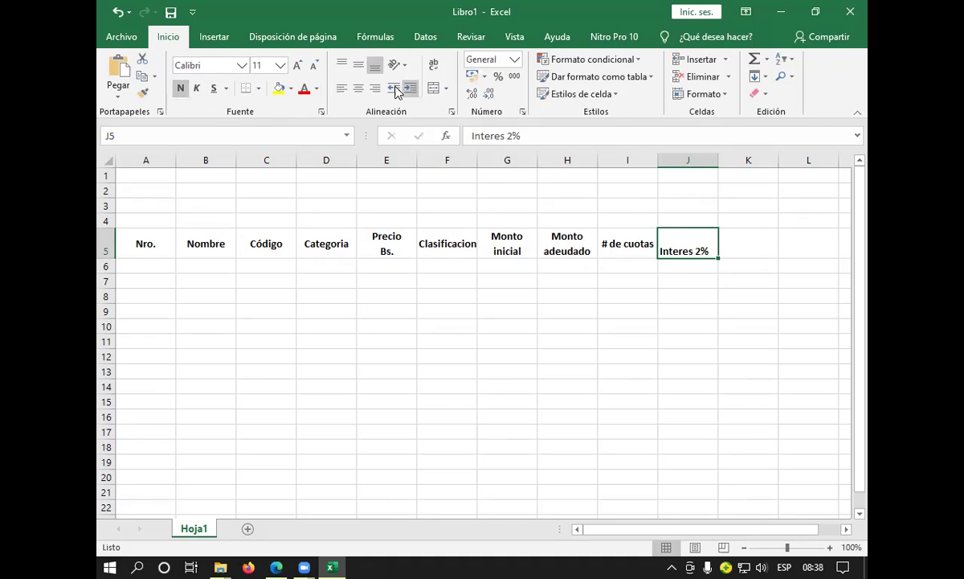
pyautogui.click(358, 66)
pyautogui.click(360, 86)
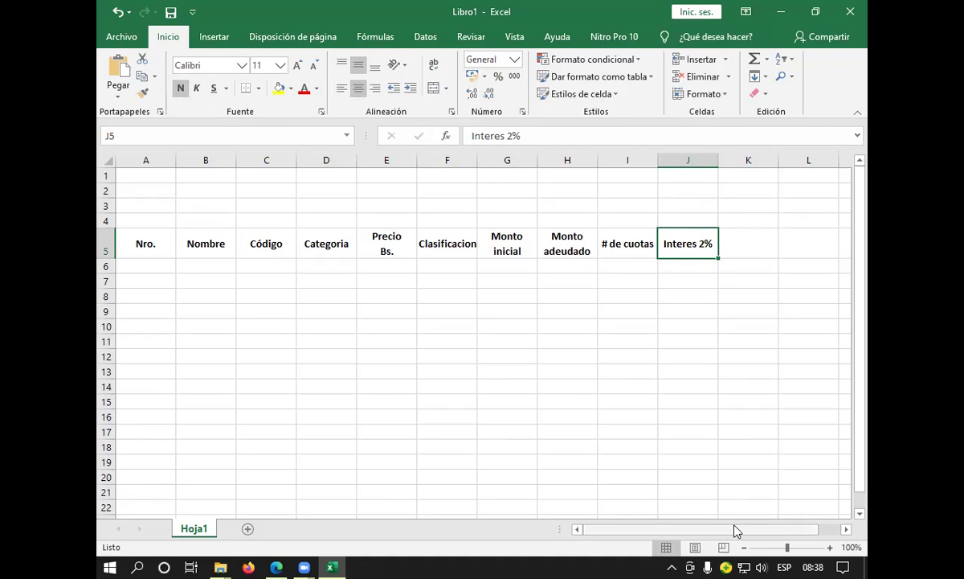
pyautogui.moveTo(751, 534); pyautogui.dragTo(818, 526)
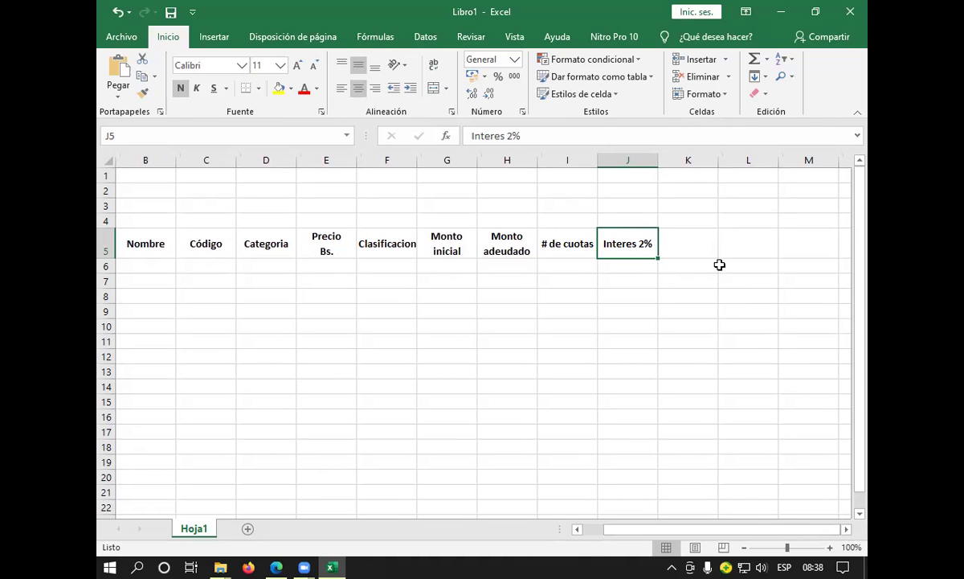
pyautogui.click(698, 252)
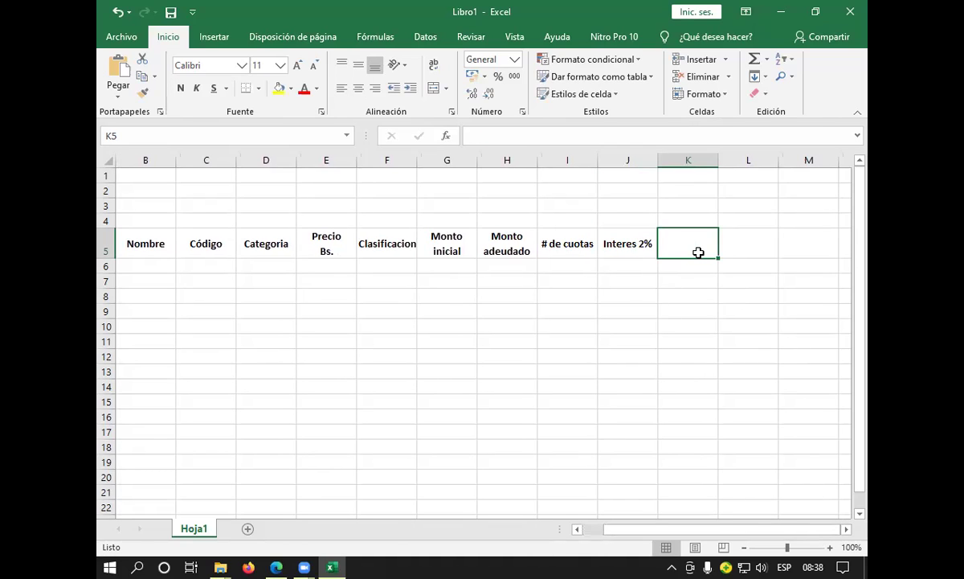
# Enter 'Valor Cuota' in K5, bold and vertically centred
pyautogui.doubleClick(699, 253)
pyautogui.write('Valor')
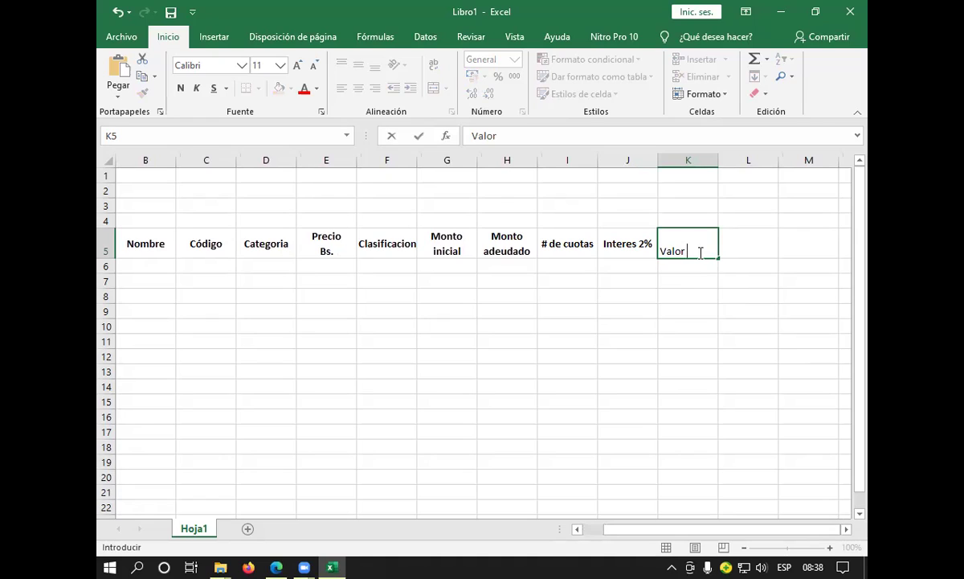
pyautogui.write(' Cuota')
pyautogui.press('Tab')
pyautogui.click(663, 246)
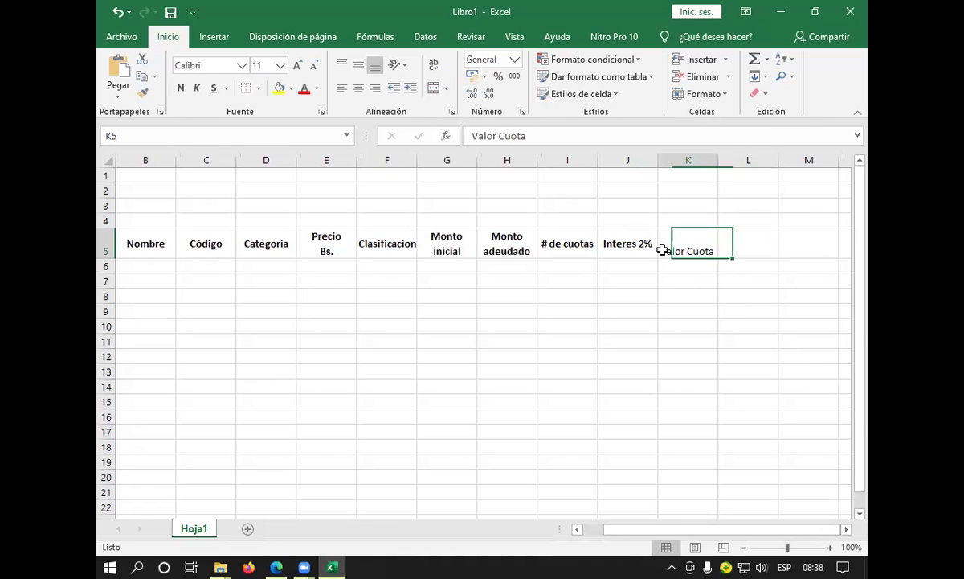
pyautogui.click(180, 88)
pyautogui.click(358, 68)
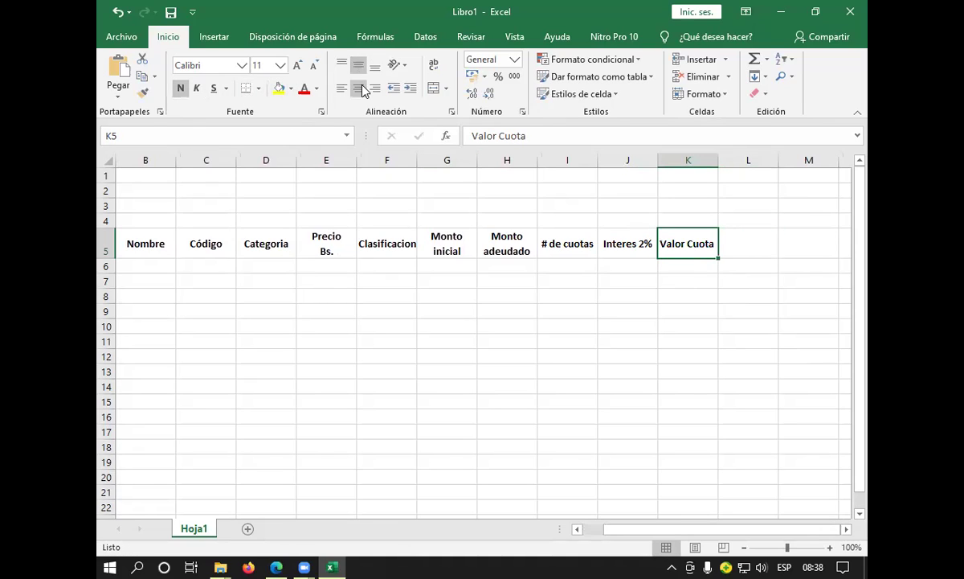
pyautogui.click(745, 247)
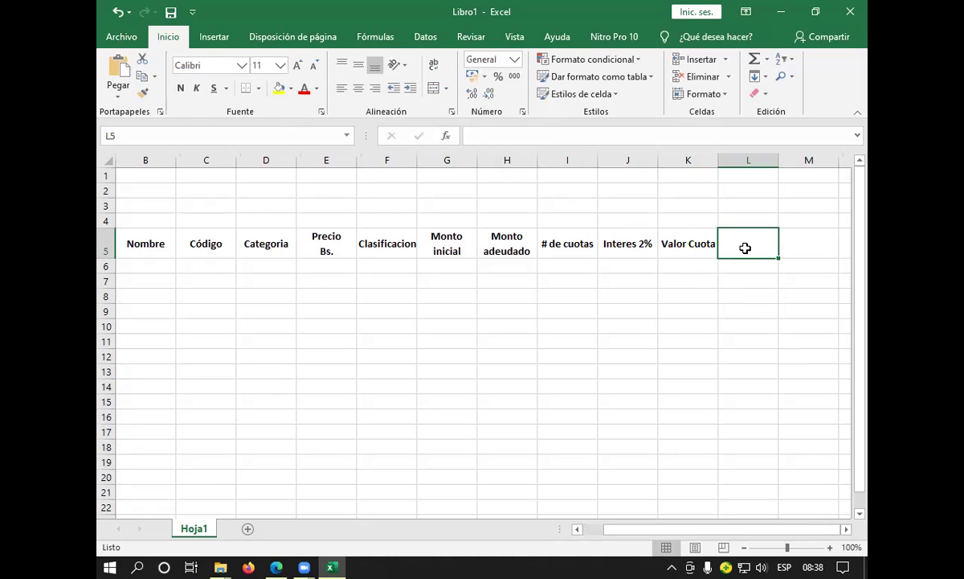
# Enter the 'Total a pagar' header in L5
pyautogui.write('Total a')
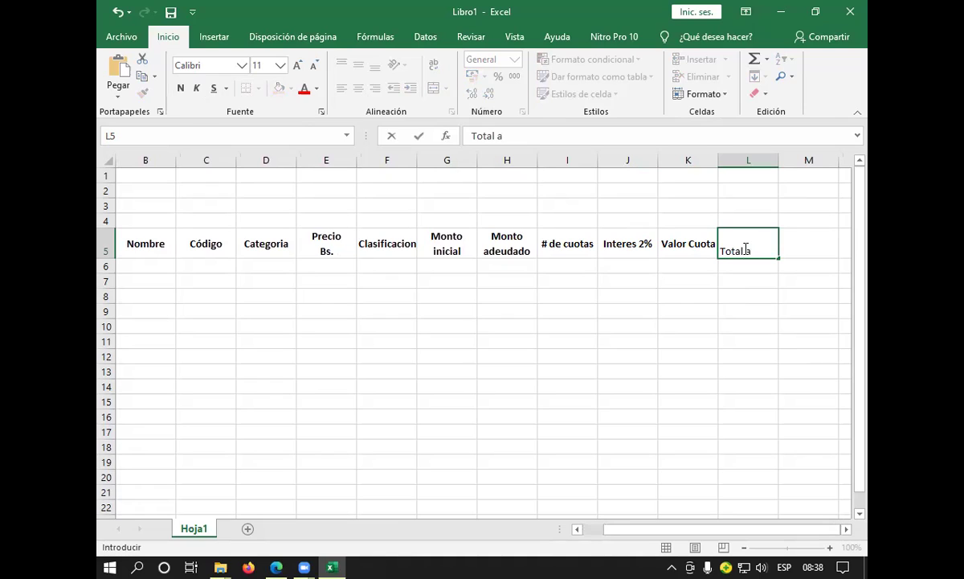
pyautogui.write(' pagar')
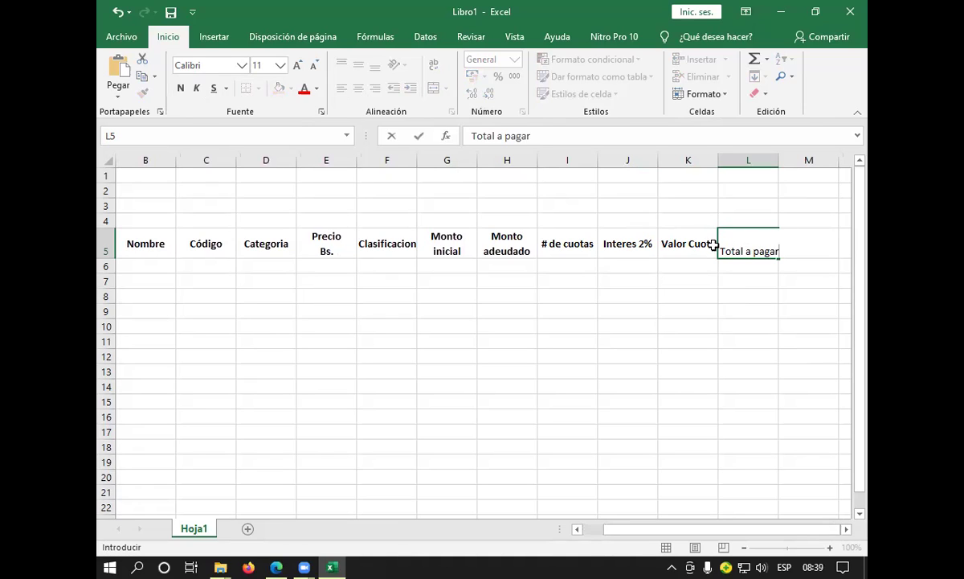
pyautogui.click(715, 246)
pyautogui.click(721, 240)
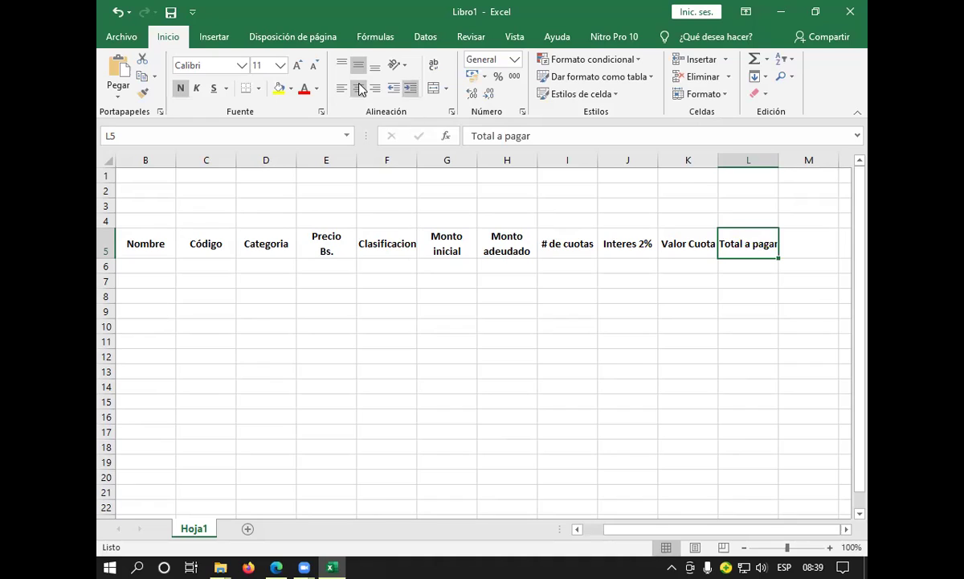
pyautogui.click(786, 281)
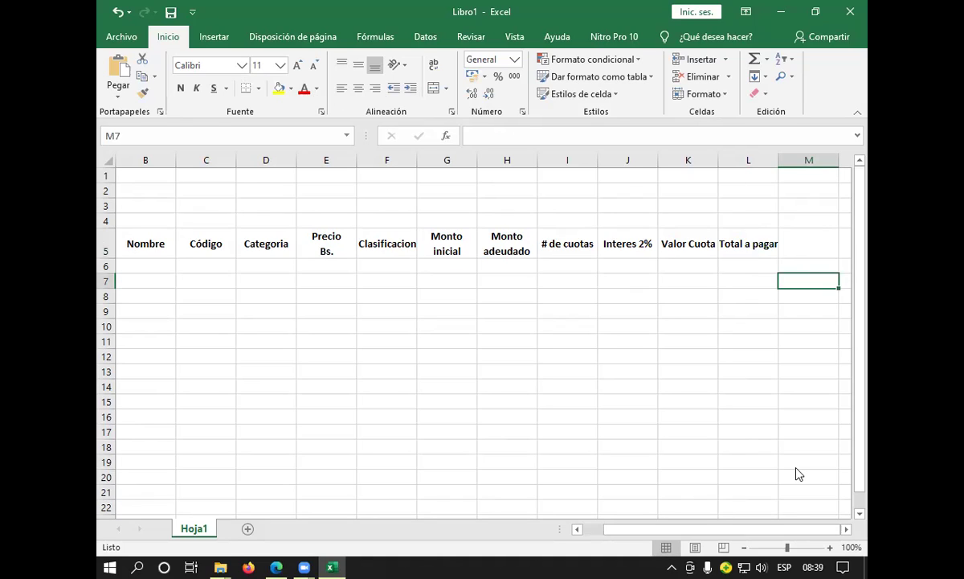
# Autofit column L to fit 'Total a pagar', then narrow column A to fit the 'Nro.' header
pyautogui.doubleClick(777, 160)
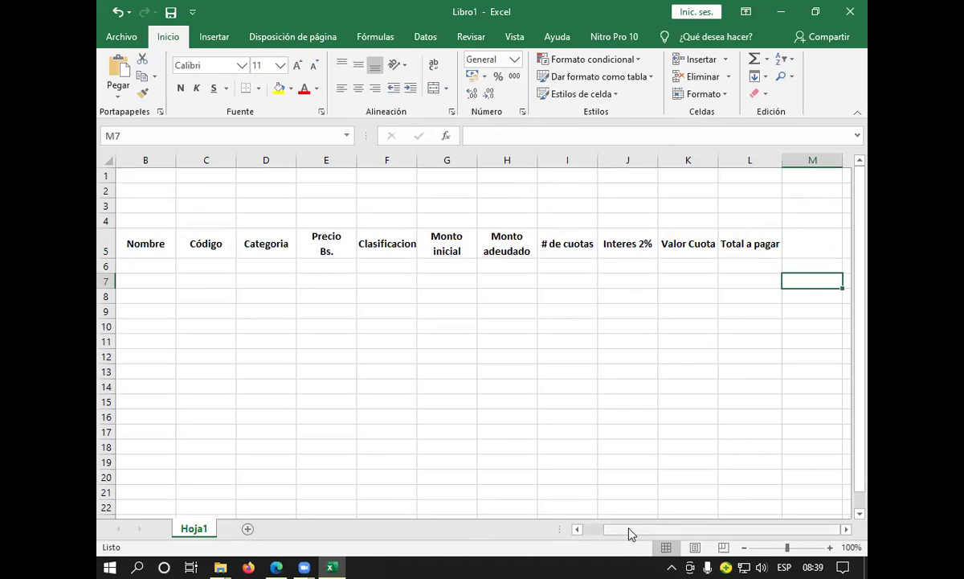
pyautogui.moveTo(631, 529); pyautogui.dragTo(492, 525)
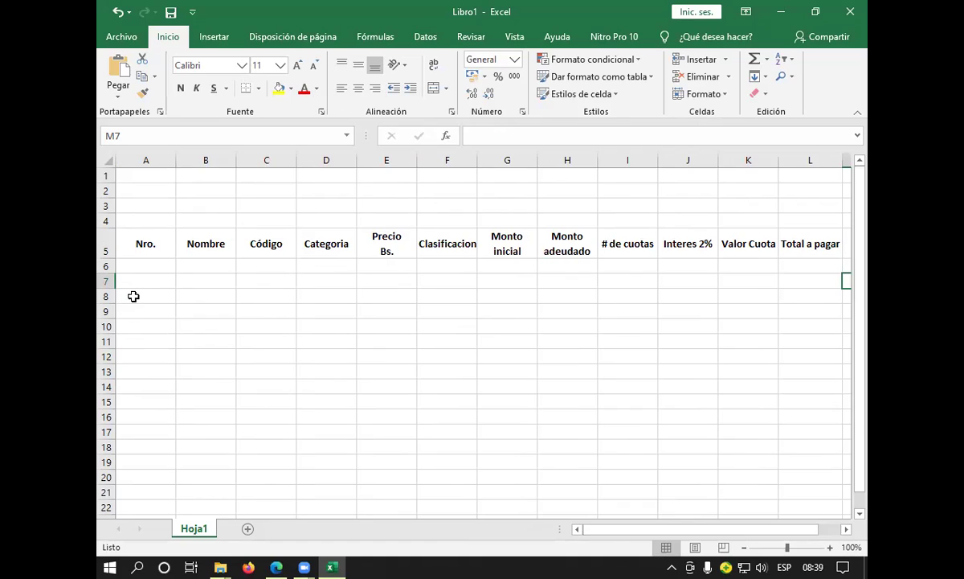
pyautogui.click(149, 266)
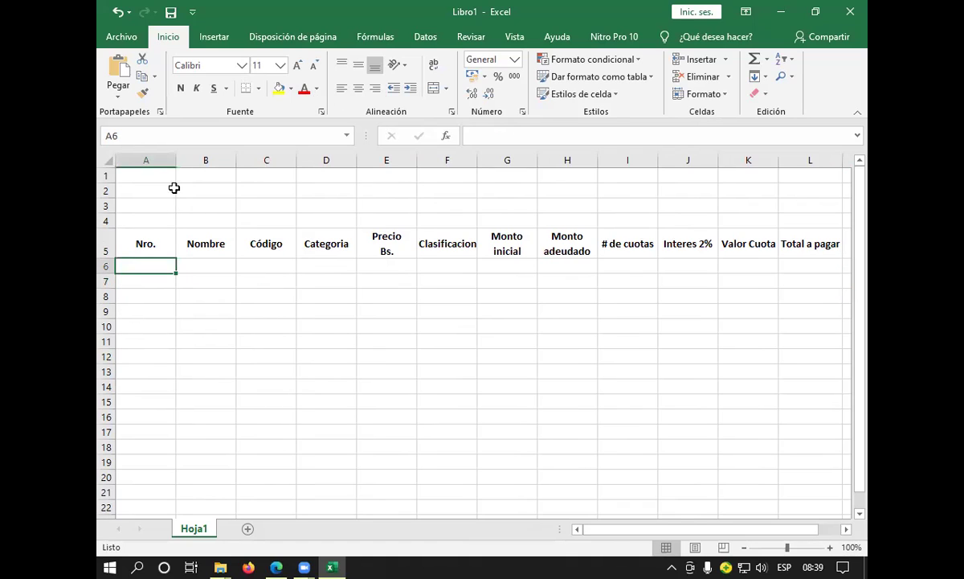
pyautogui.moveTo(172, 159); pyautogui.dragTo(141, 161)
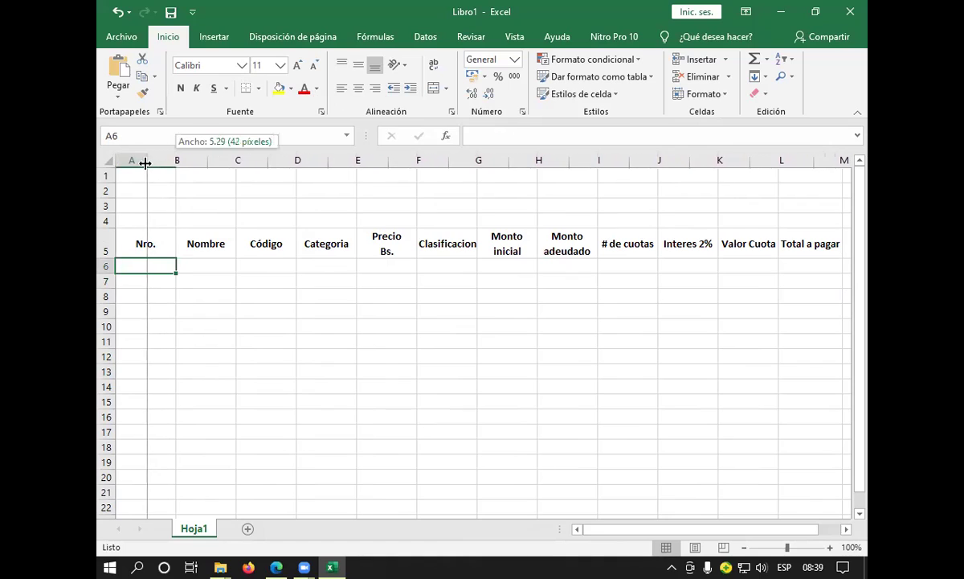
pyautogui.moveTo(140, 162); pyautogui.dragTo(145, 161)
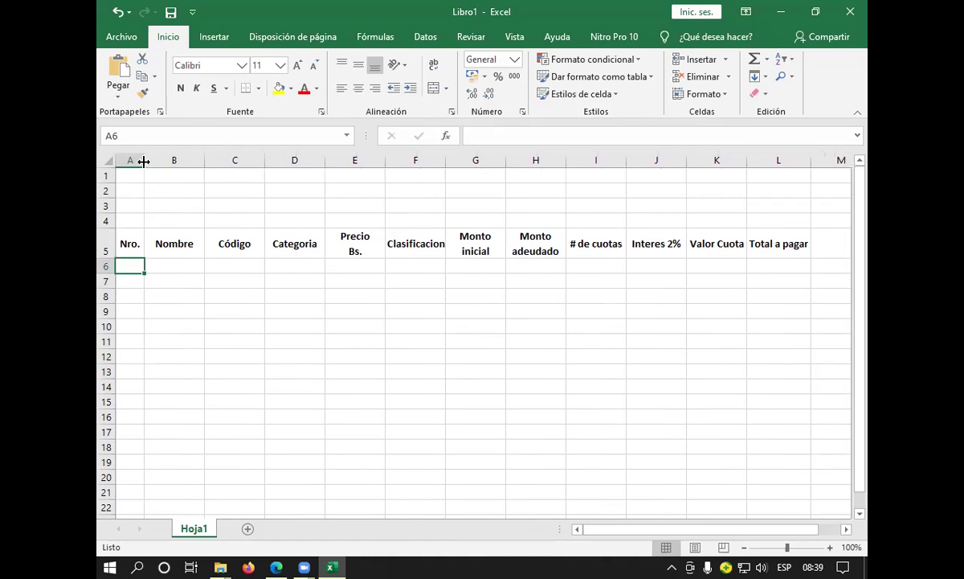
# Enter Aspiradora, Extractora and Heladera in B6:B8, capitalising the H of Heladera
pyautogui.click(175, 266)
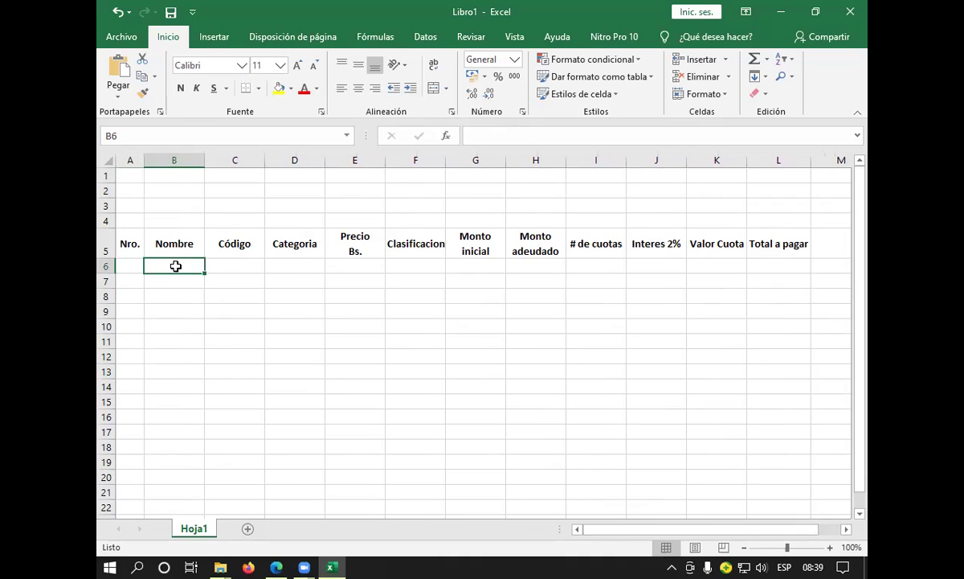
pyautogui.write('Aspiradora')
pyautogui.press('Return')
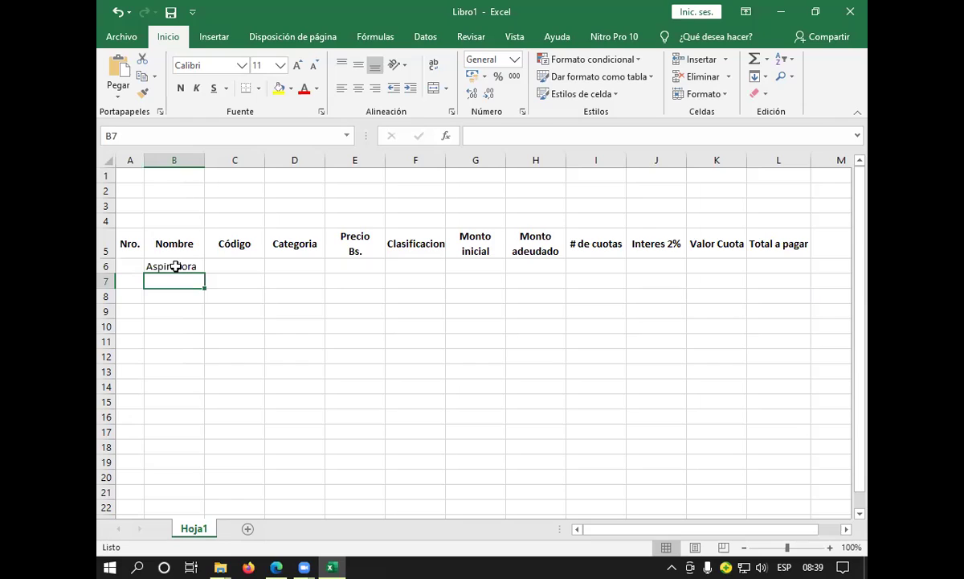
pyautogui.write('Extractora')
pyautogui.press('Return')
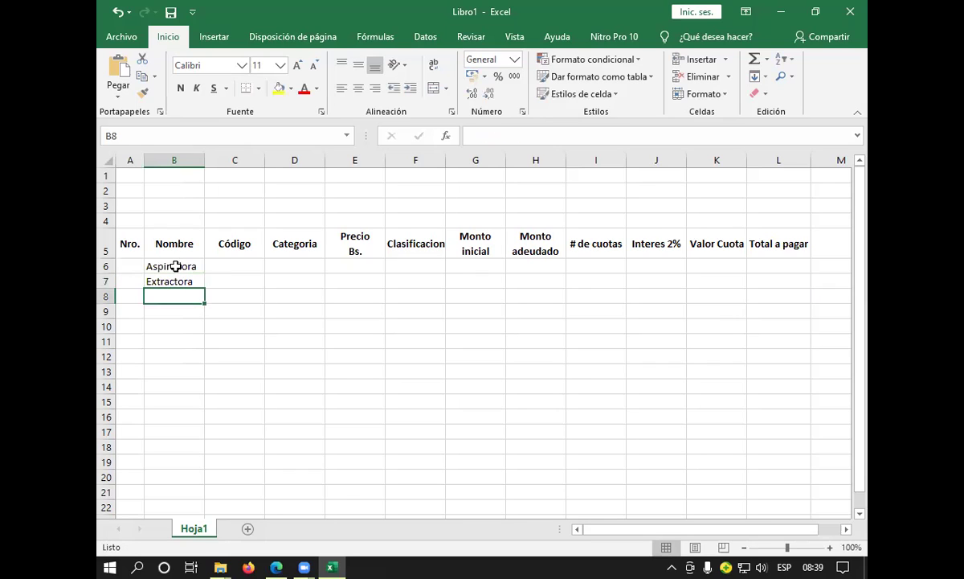
pyautogui.write('heladera')
pyautogui.press('Return')
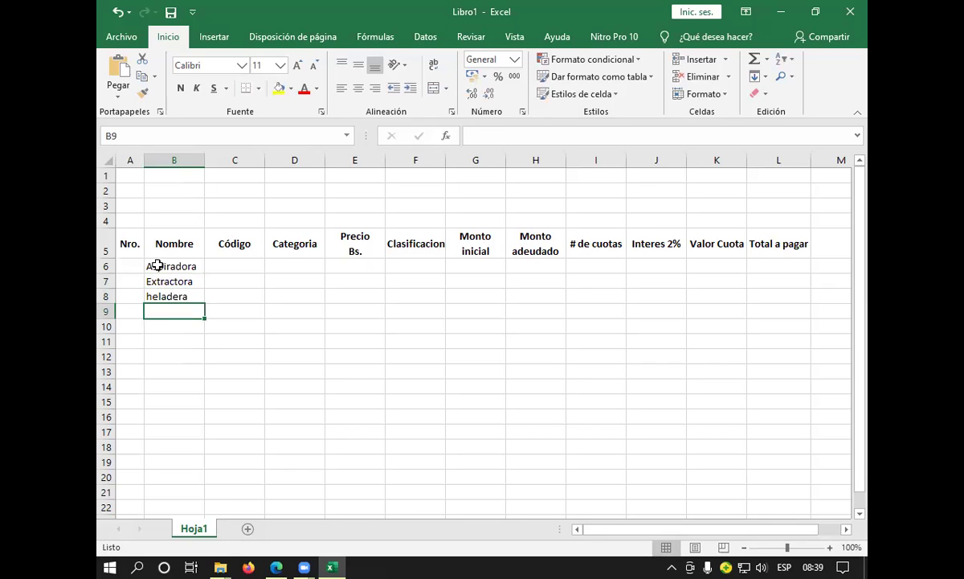
pyautogui.click(155, 297)
pyautogui.doubleClick(154, 297)
pyautogui.moveTo(154, 297); pyautogui.dragTo(145, 297)
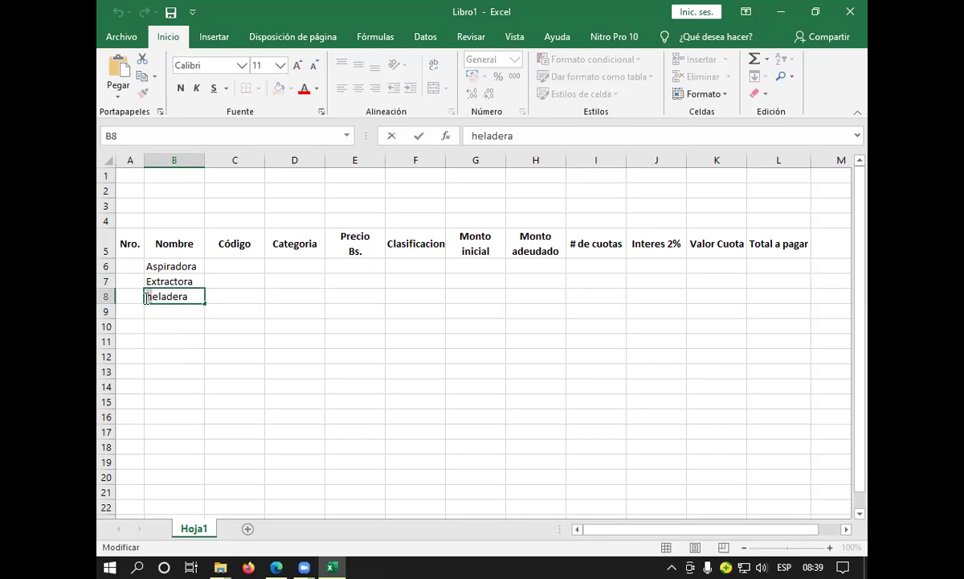
pyautogui.write('H')
pyautogui.click(199, 316)
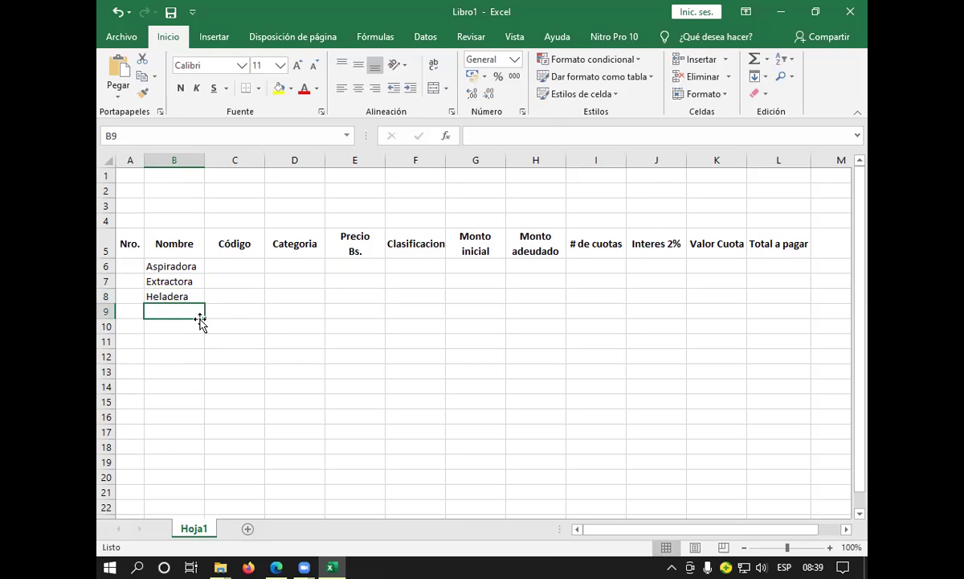
# Add Lavadora, Licuadora, Radio and Secador de Pelo, then autofit column B
pyautogui.write('Lava')
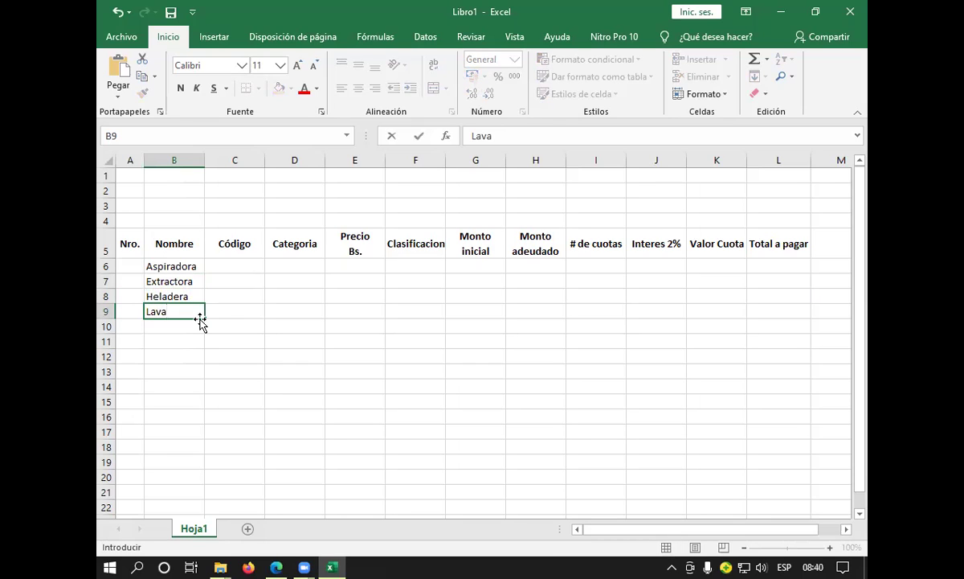
pyautogui.write('dor')
pyautogui.write('a')
pyautogui.press('Return')
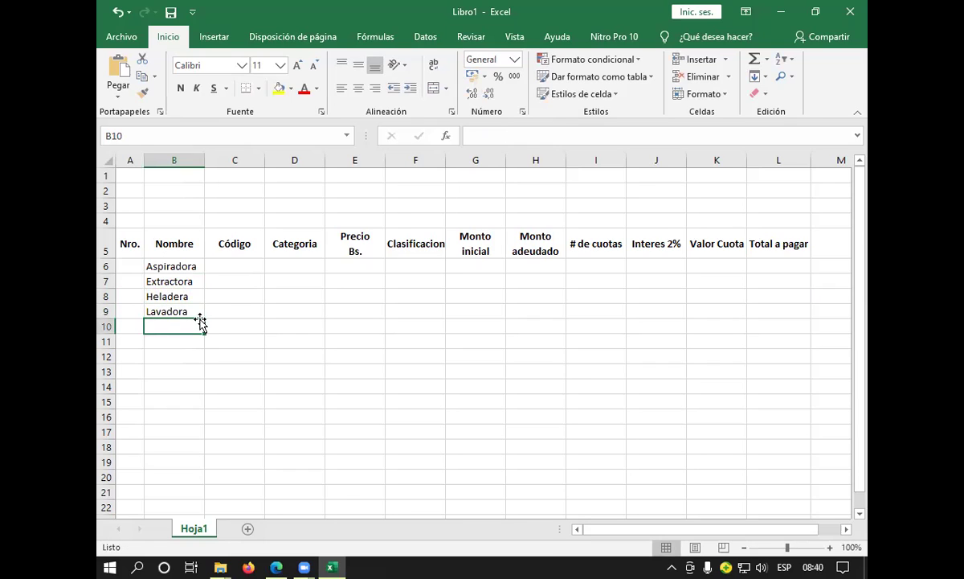
pyautogui.write('Licuadora')
pyautogui.press('Return')
pyautogui.press('Right')
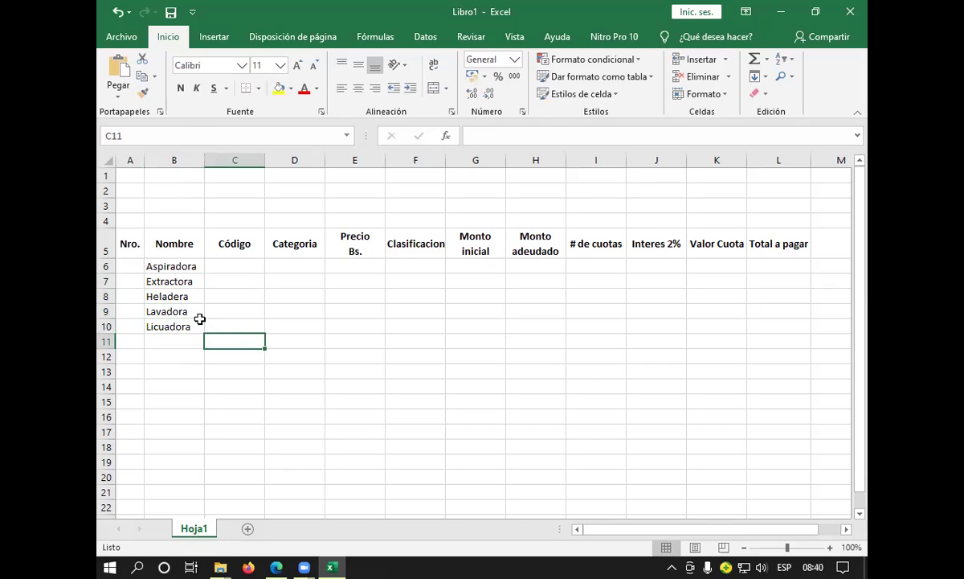
pyautogui.press('Left')
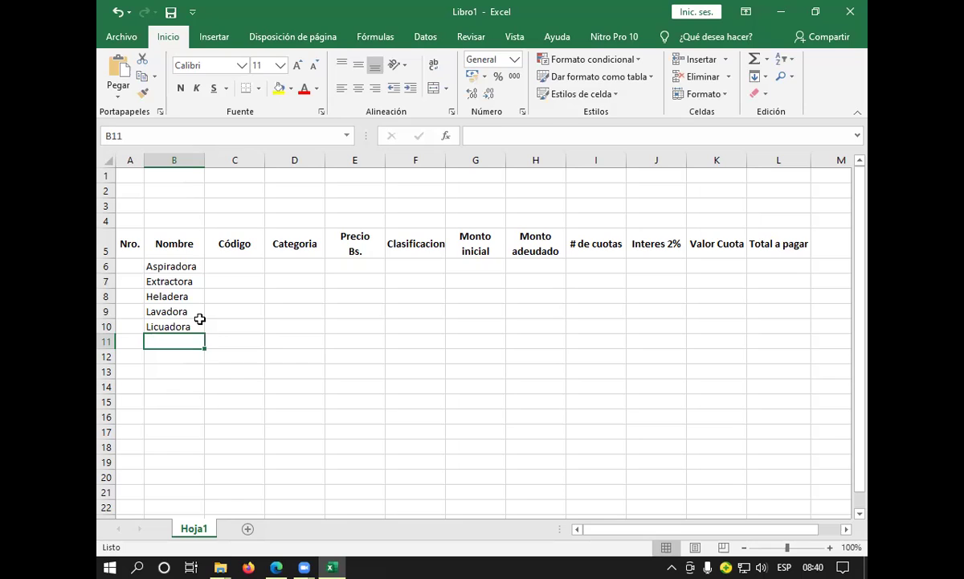
pyautogui.write('Radio')
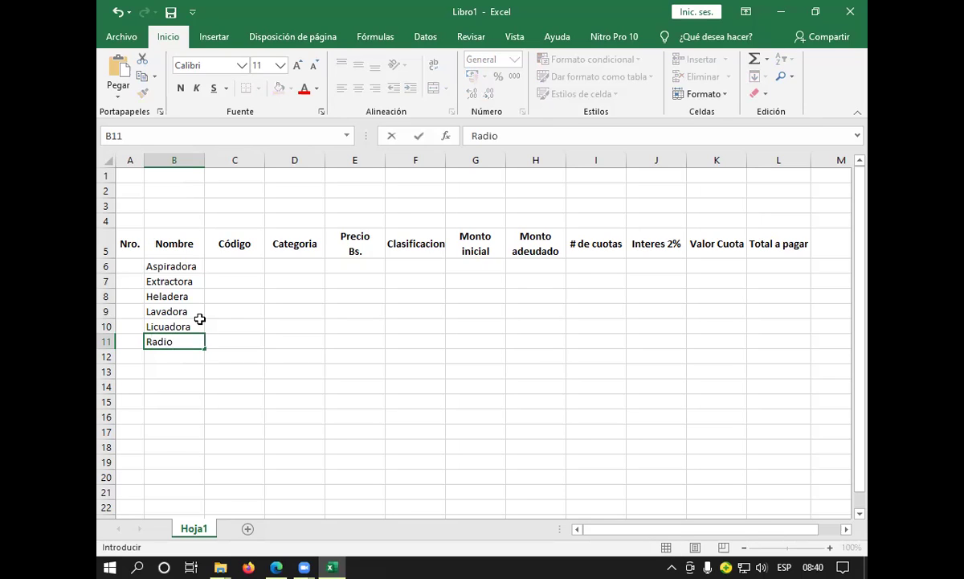
pyautogui.press('Return')
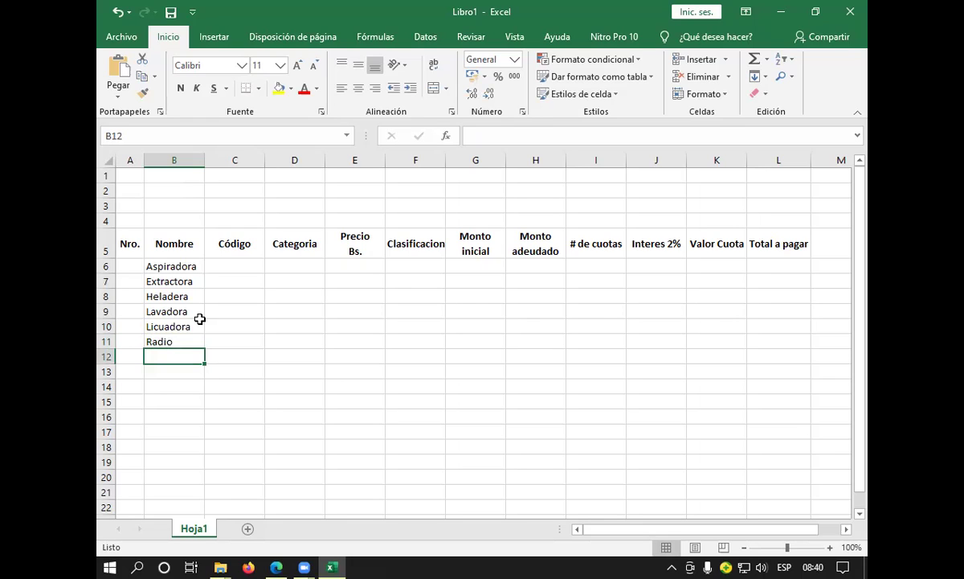
pyautogui.write('Se')
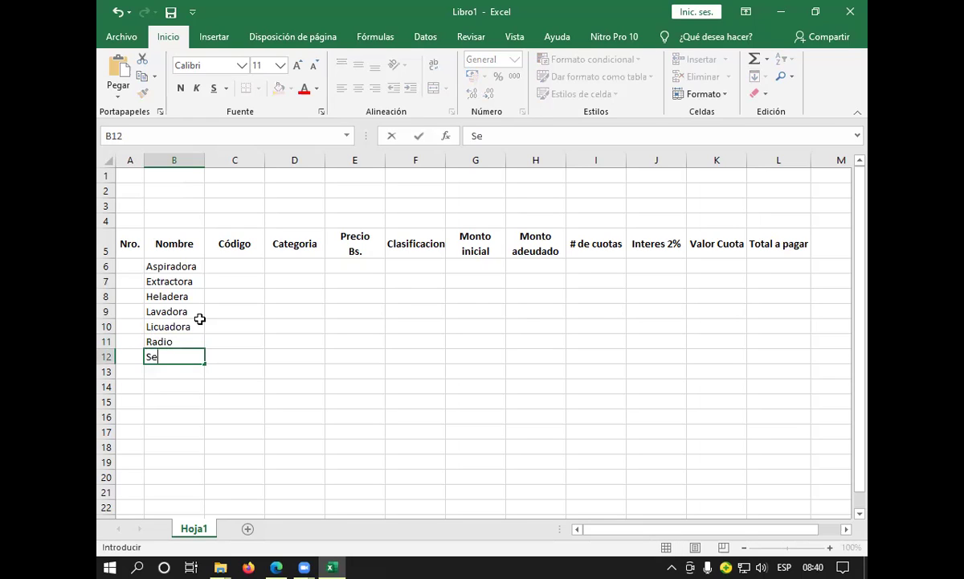
pyautogui.write('cador ')
pyautogui.write('de Pelo')
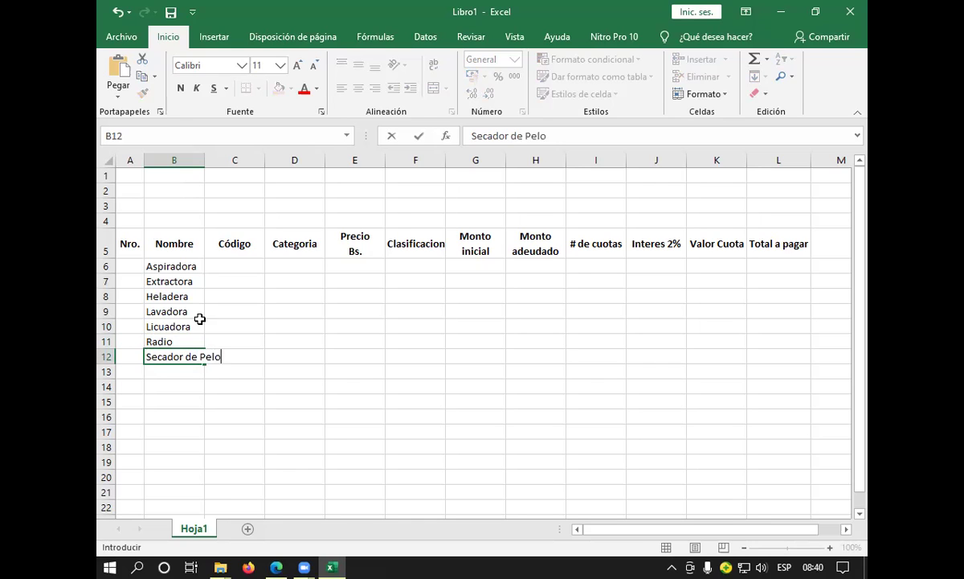
pyautogui.doubleClick(204, 160)
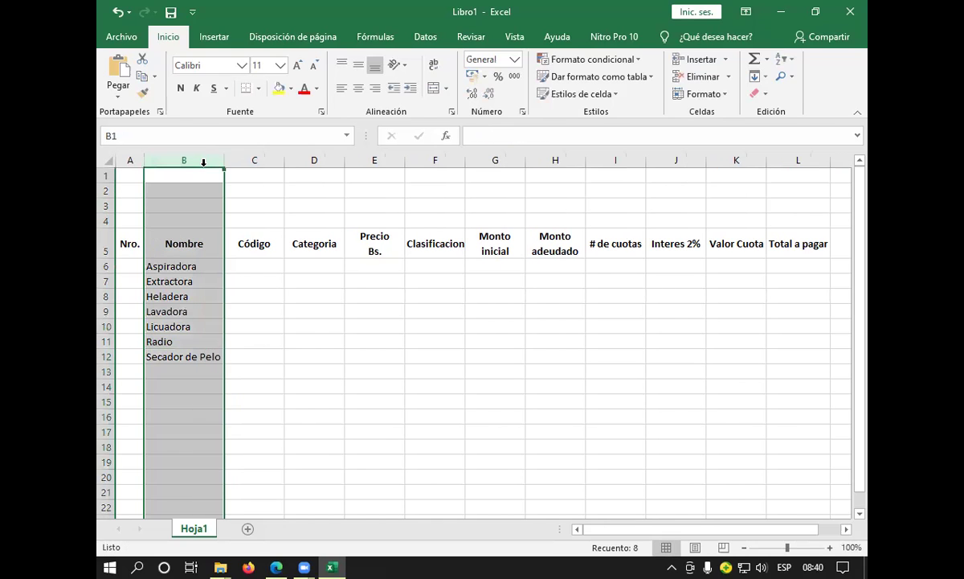
# Finish the list with Televisor, Ventilador and VHS in B13:B15
pyautogui.click(173, 373)
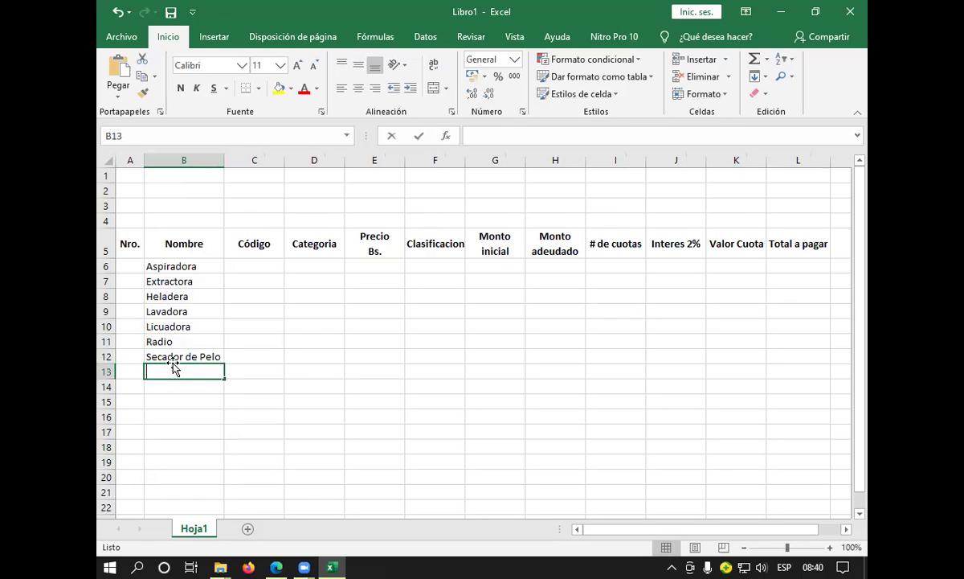
pyautogui.write('Televisor')
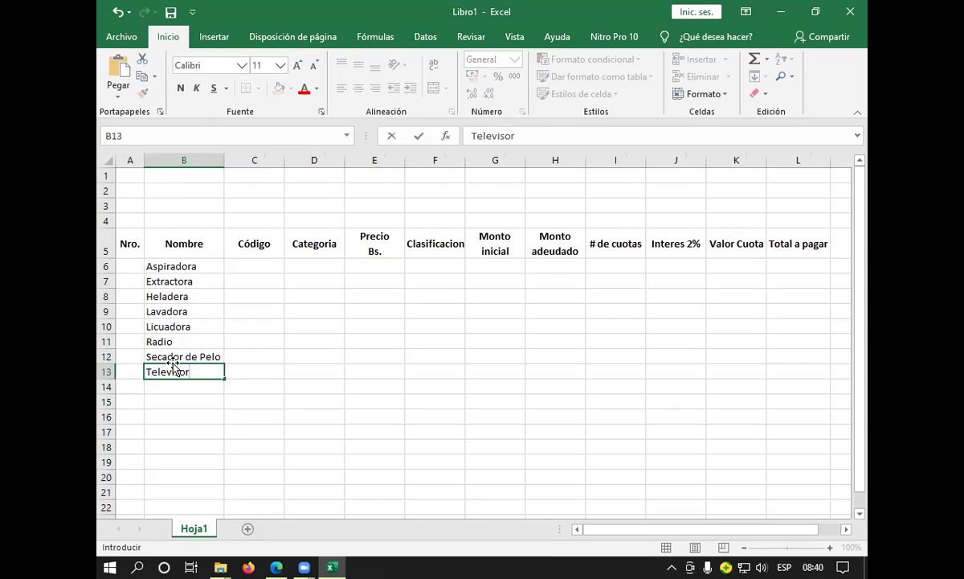
pyautogui.press('Return')
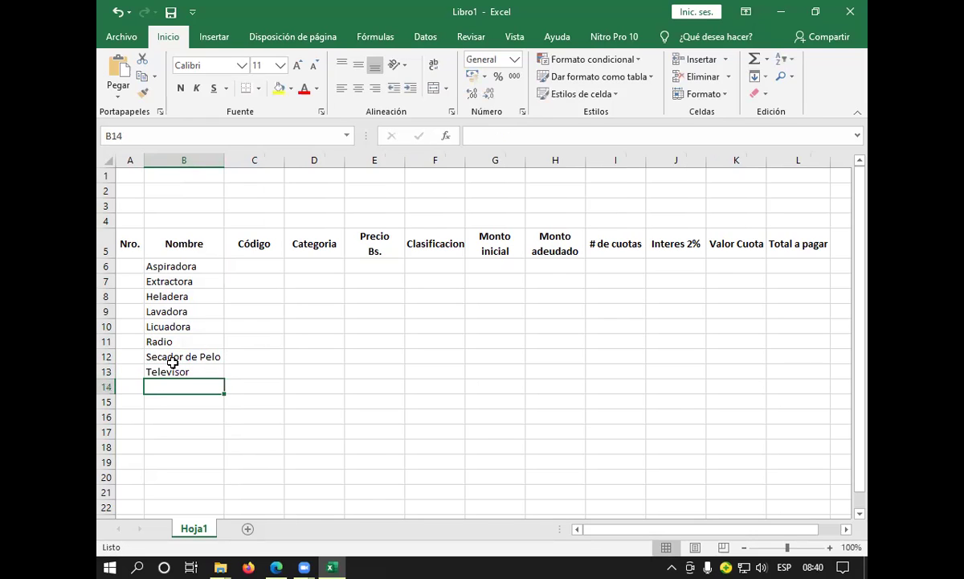
pyautogui.write('Ventilador')
pyautogui.hotkey('ctrl', 'Return')
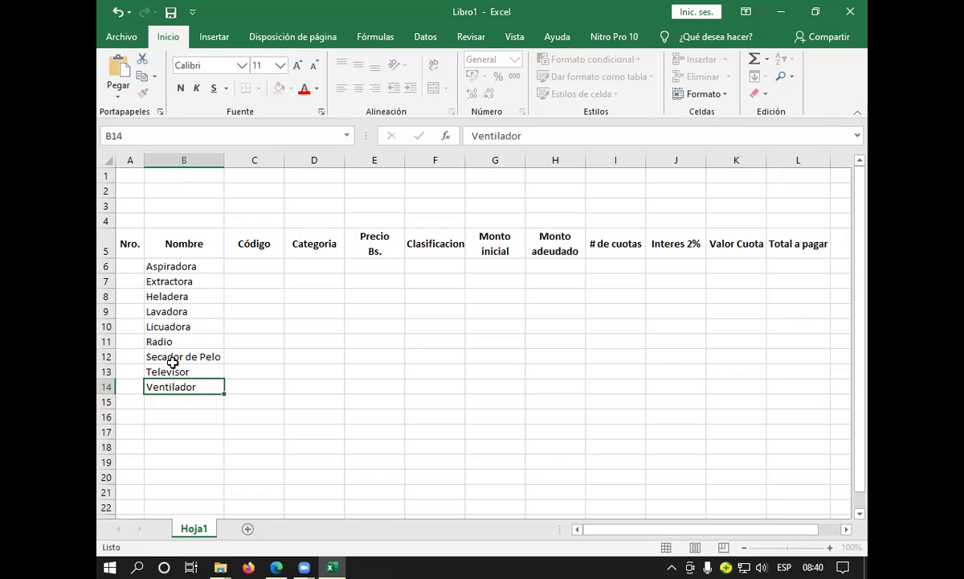
pyautogui.press('Return')
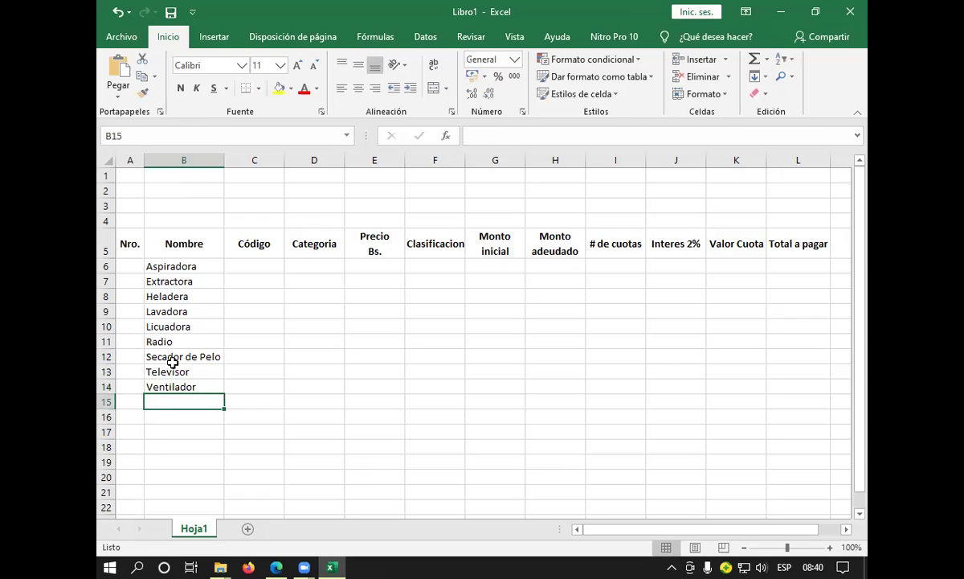
pyautogui.write('VHS')
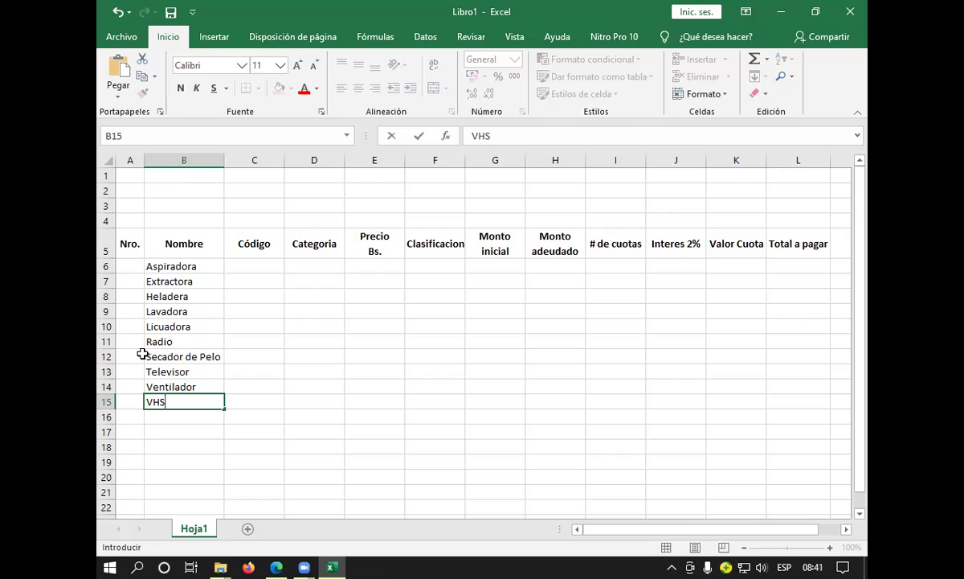
pyautogui.click(260, 266)
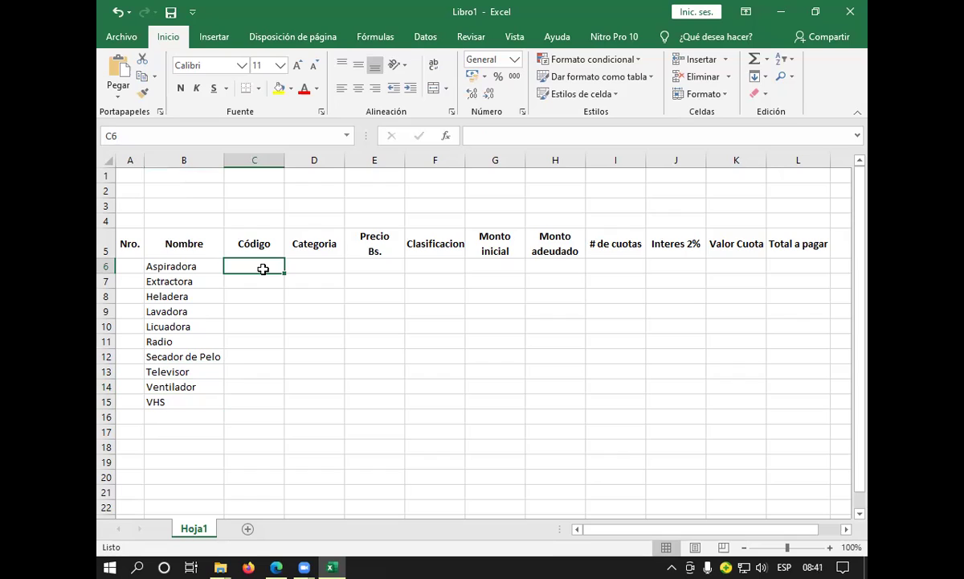
# Enter Código values 1001, 1002, 1001, 1001 for Aspiradora through Lavadora
pyautogui.write('1001')
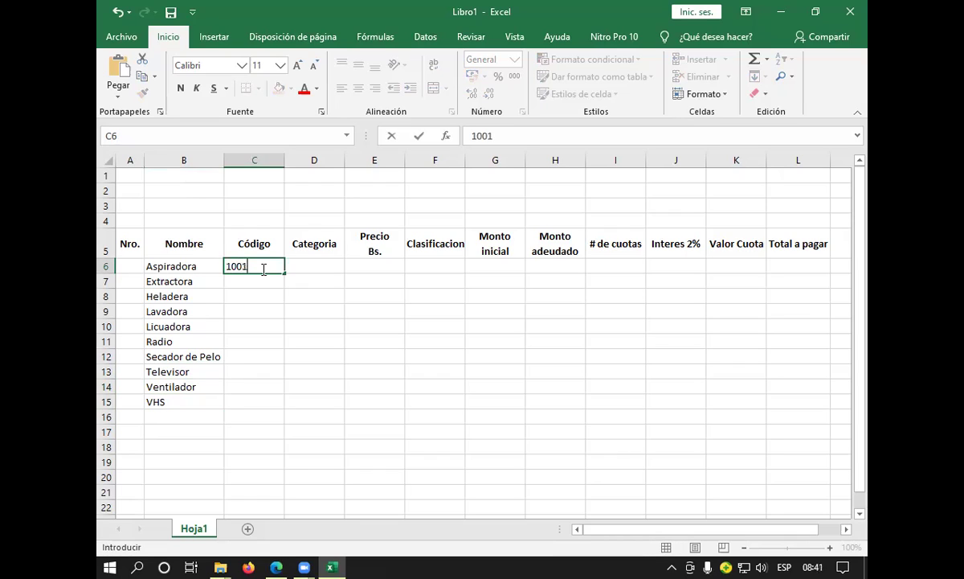
pyautogui.press('Return')
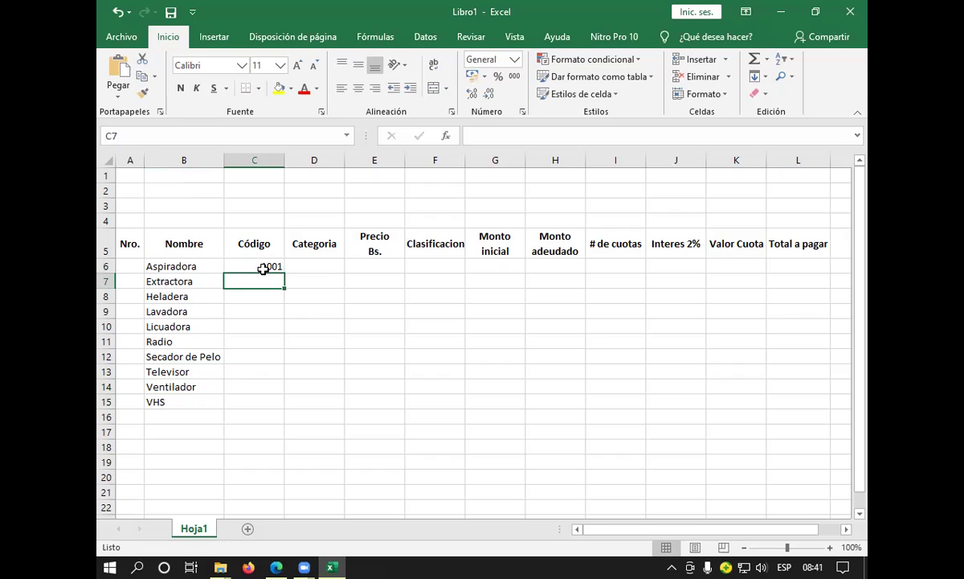
pyautogui.write('1002')
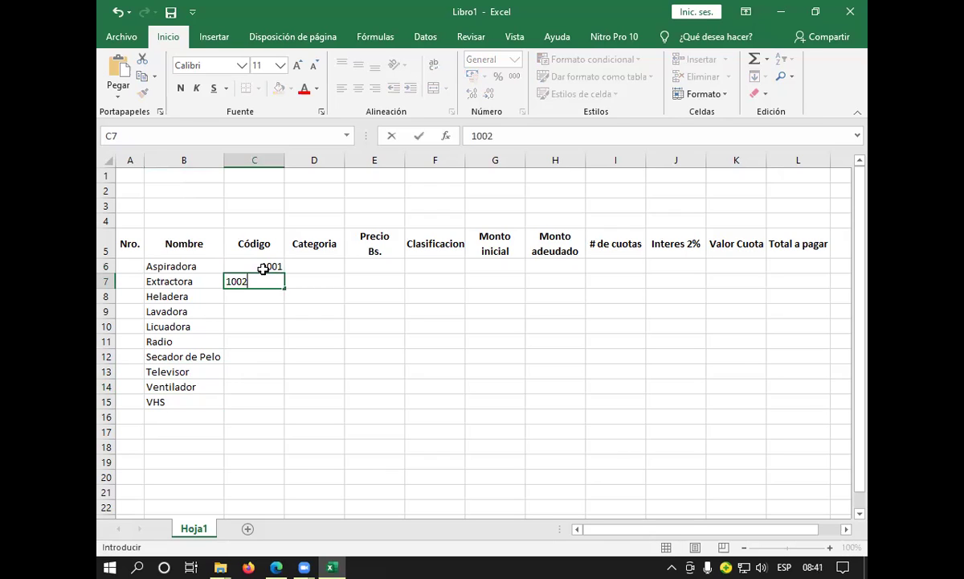
pyautogui.press('Return')
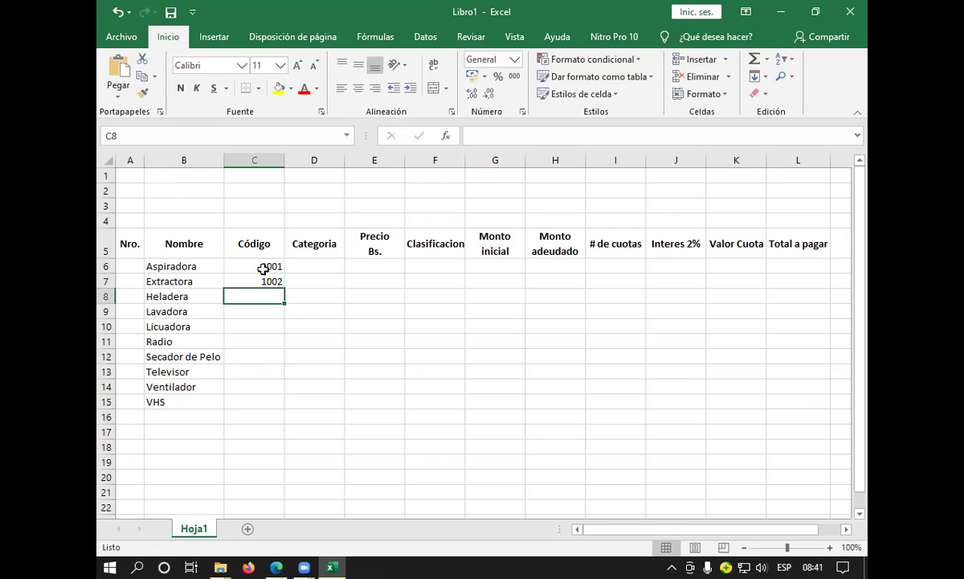
pyautogui.write('1001')
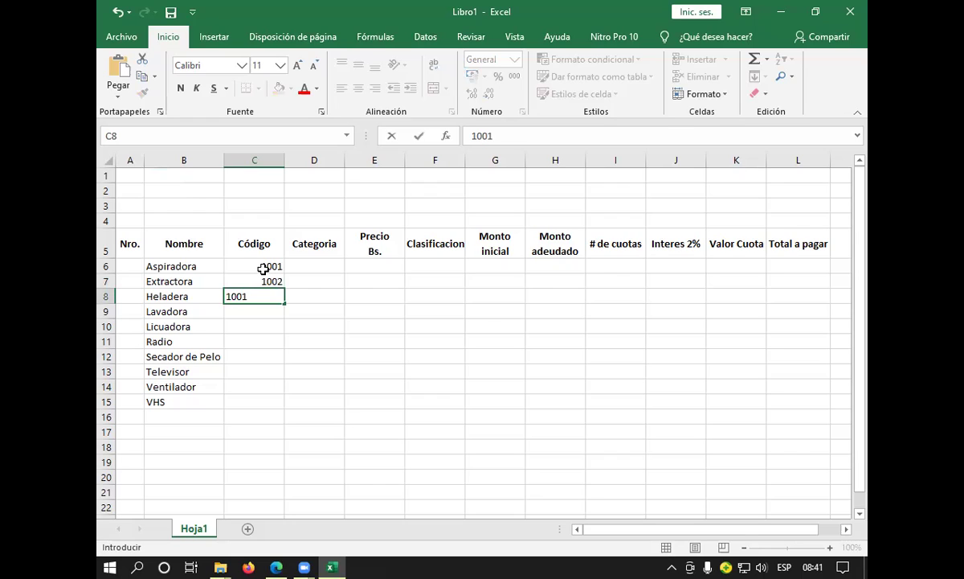
pyautogui.press('Left')
pyautogui.press('Right')
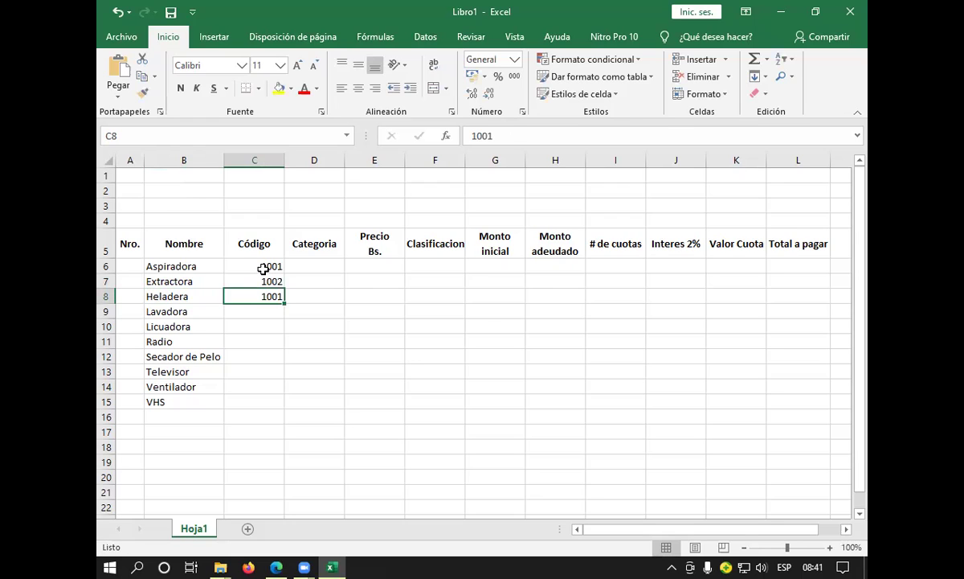
pyautogui.press('Down')
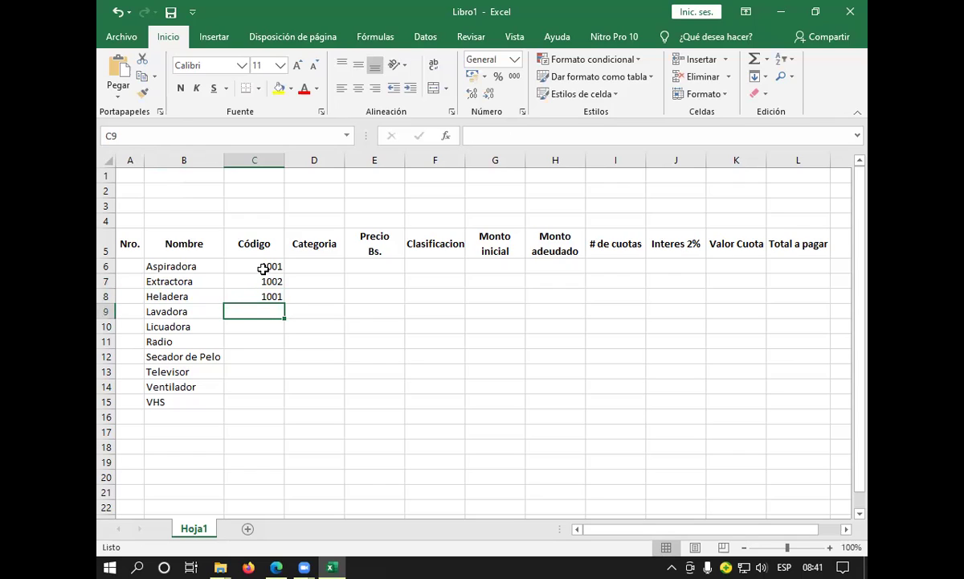
pyautogui.write('1001')
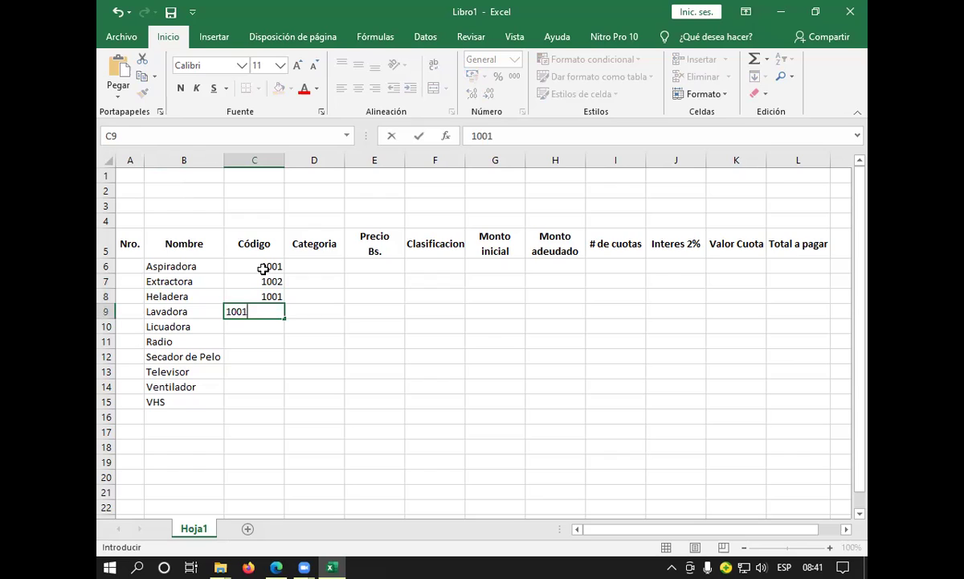
pyautogui.press('Return')
# Enter codes 1002, 1002, 1002, 1001, 1002, 1001 for Licuadora through VHS
pyautogui.write('1002')
pyautogui.press('Return')
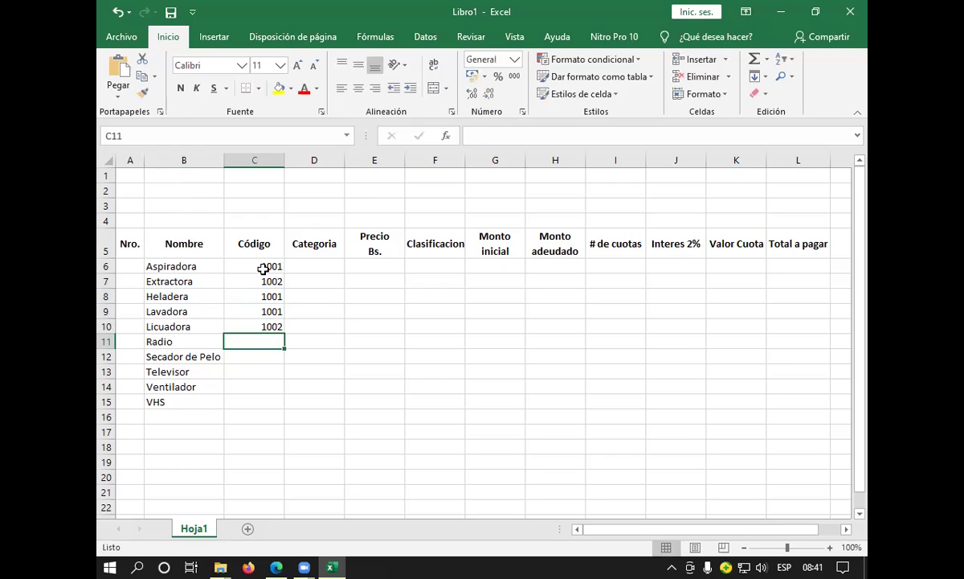
pyautogui.write('1002')
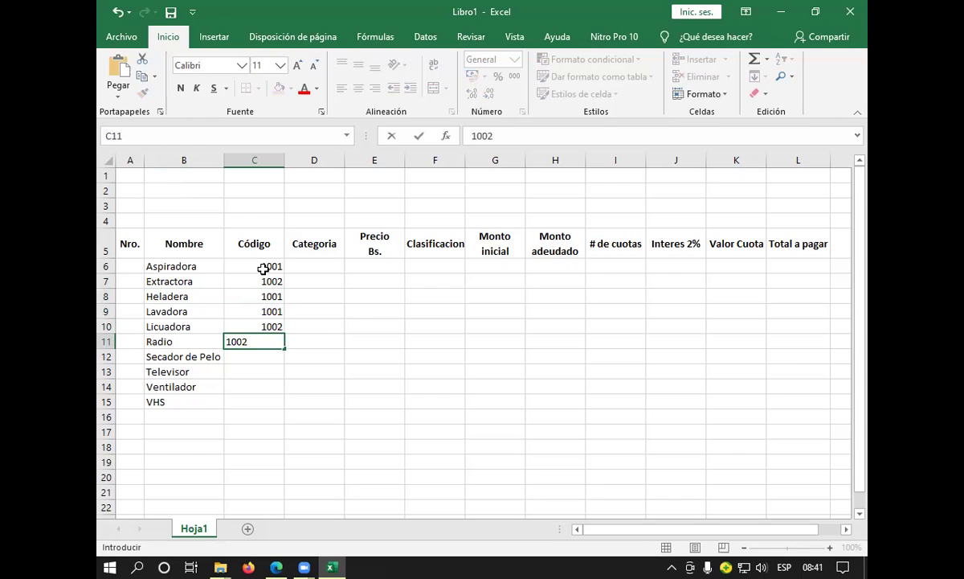
pyautogui.press('Return')
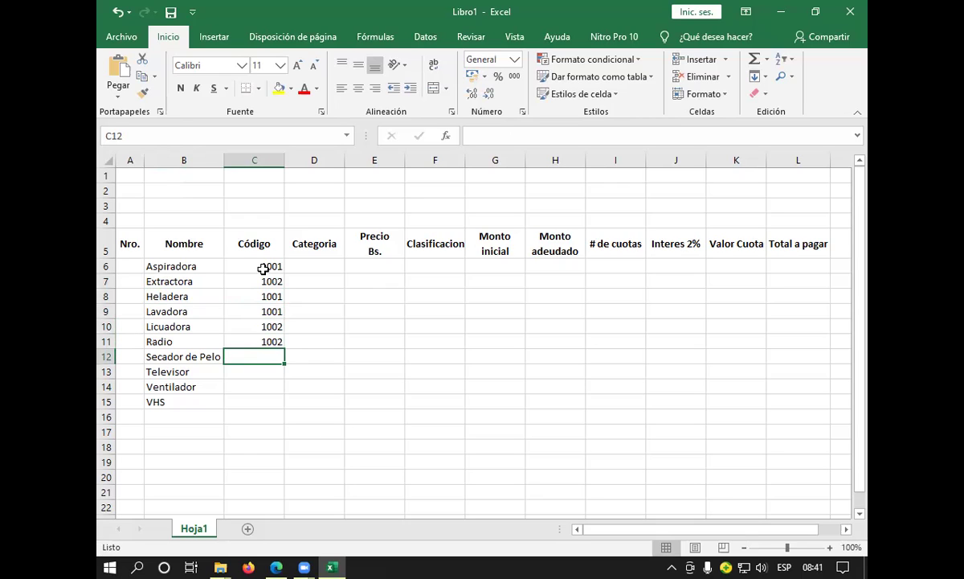
pyautogui.write('1002')
pyautogui.press('Return')
pyautogui.write('1001')
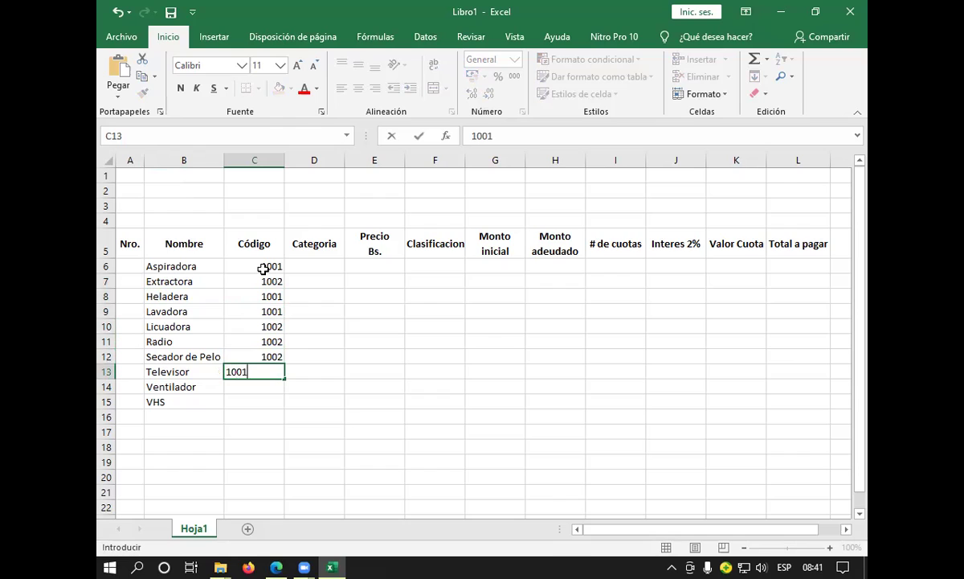
pyautogui.press('Return')
pyautogui.write('100')
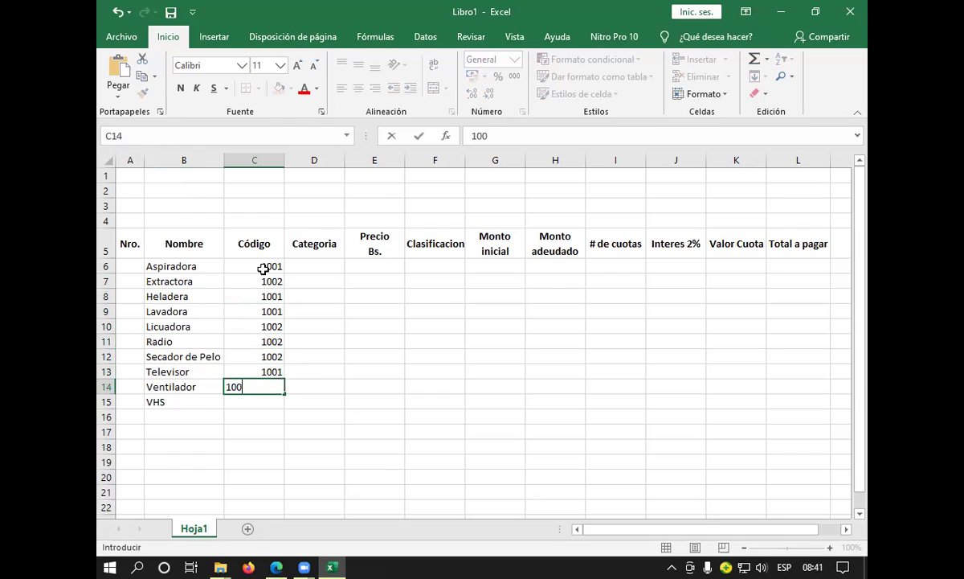
pyautogui.write('2')
pyautogui.press('Return')
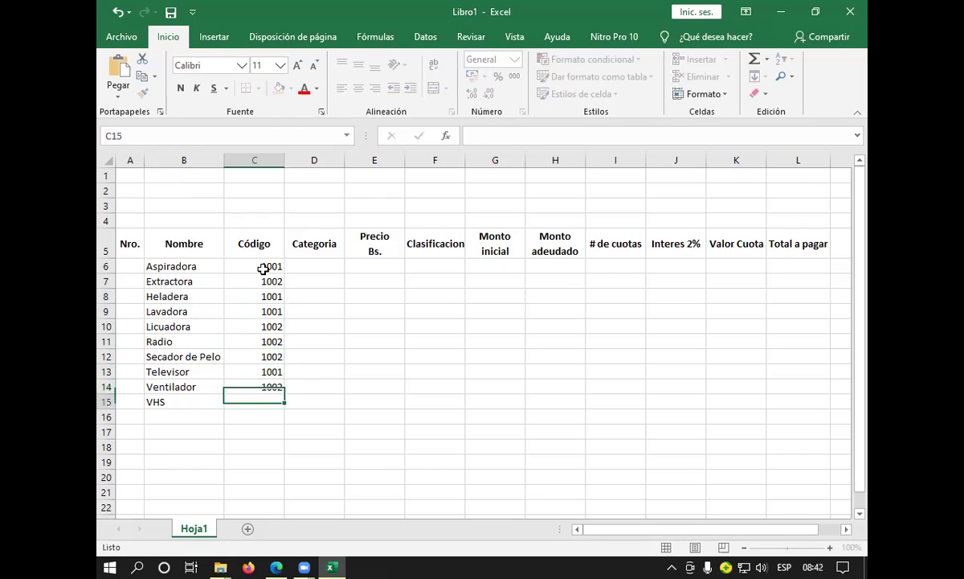
pyautogui.write('1001')
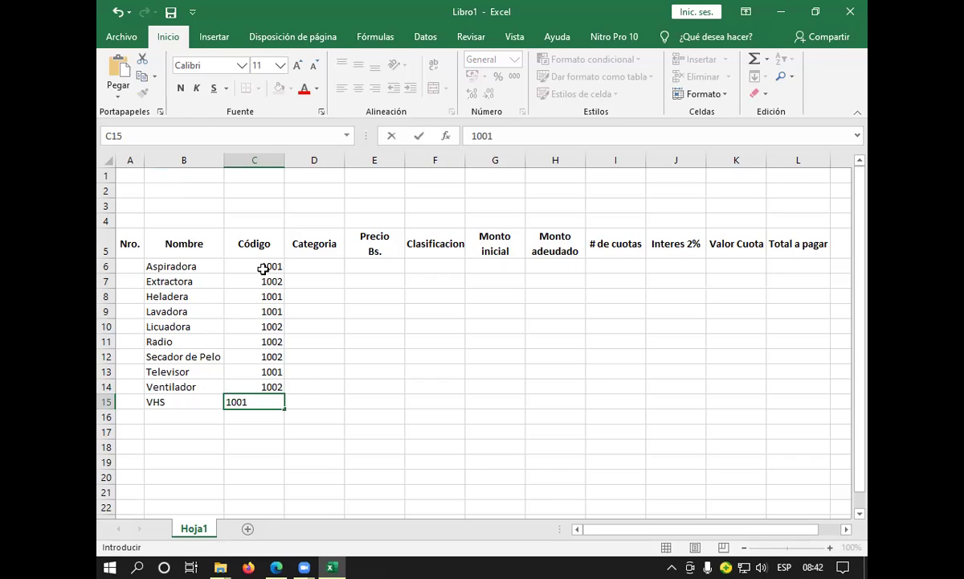
pyautogui.press('Tab')
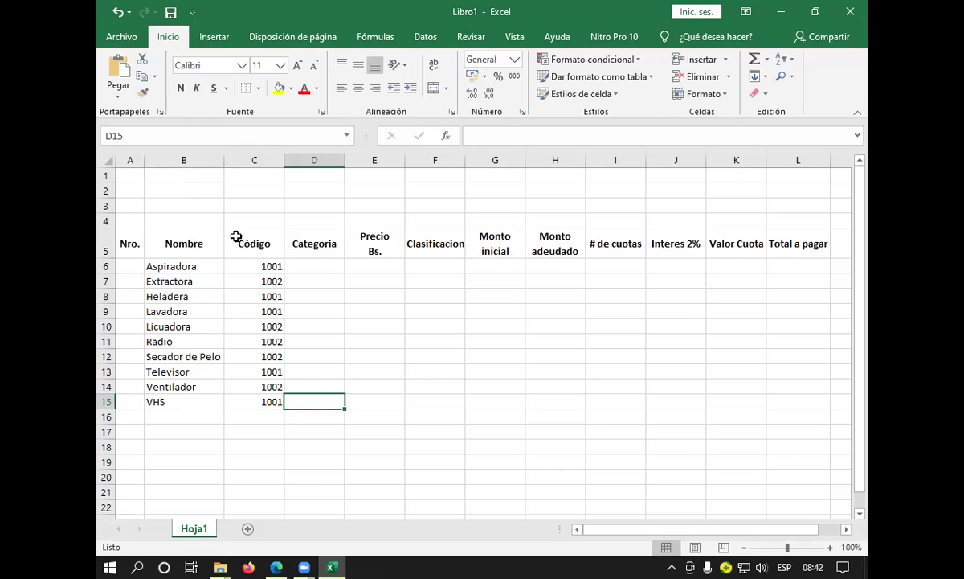
# Number the first two products 1 and 2 in A6:A7
pyautogui.click(135, 265)
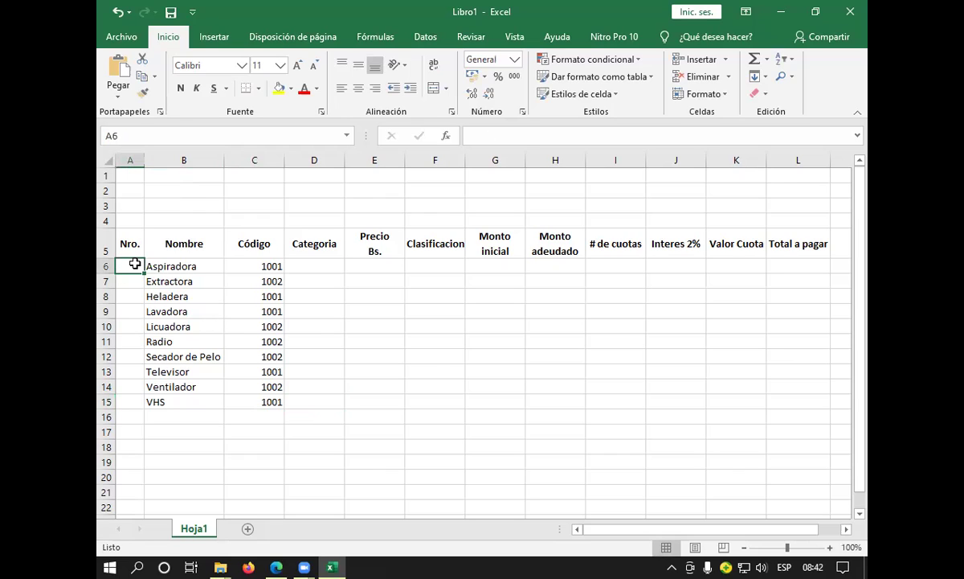
pyautogui.write('1')
pyautogui.press('Return')
pyautogui.write('2')
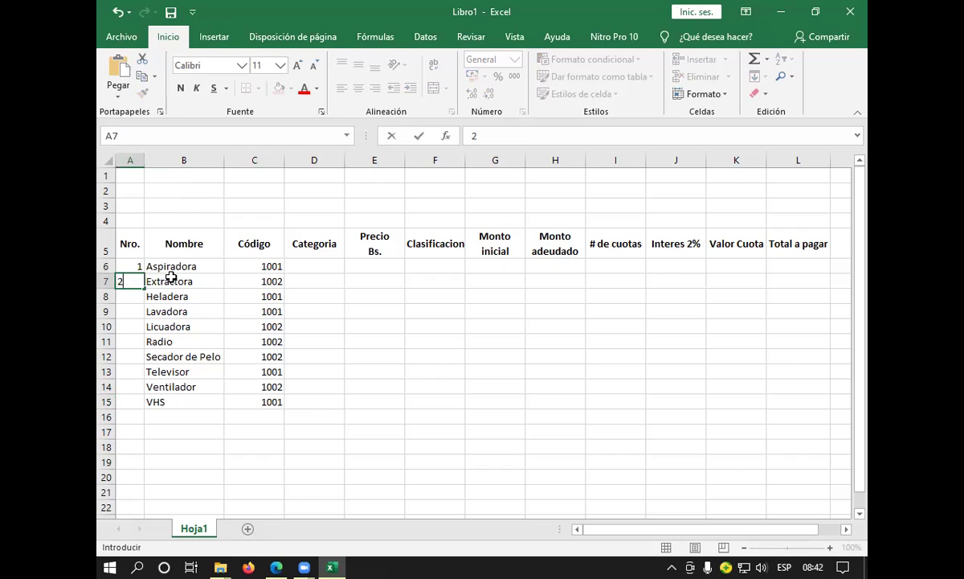
pyautogui.click(172, 277)
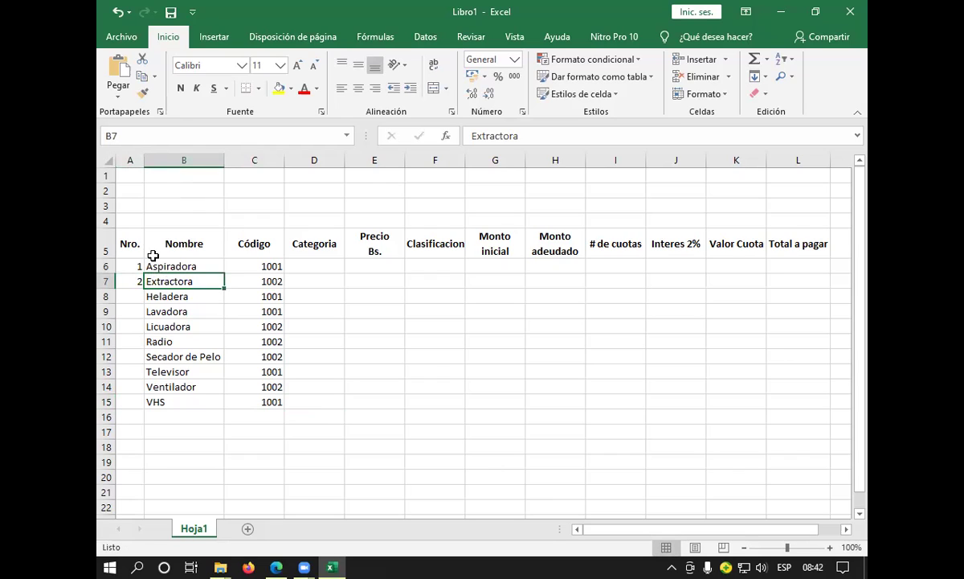
# Select header row A5:L5 and open the Borders list, closing it without applying a border
pyautogui.moveTo(125, 244); pyautogui.dragTo(647, 260)
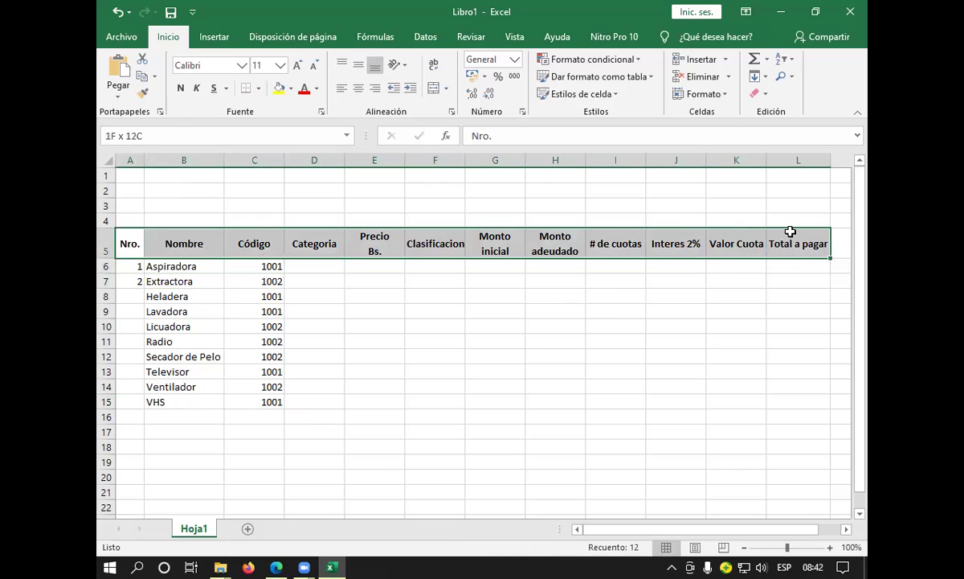
pyautogui.moveTo(647, 261); pyautogui.dragTo(796, 245)
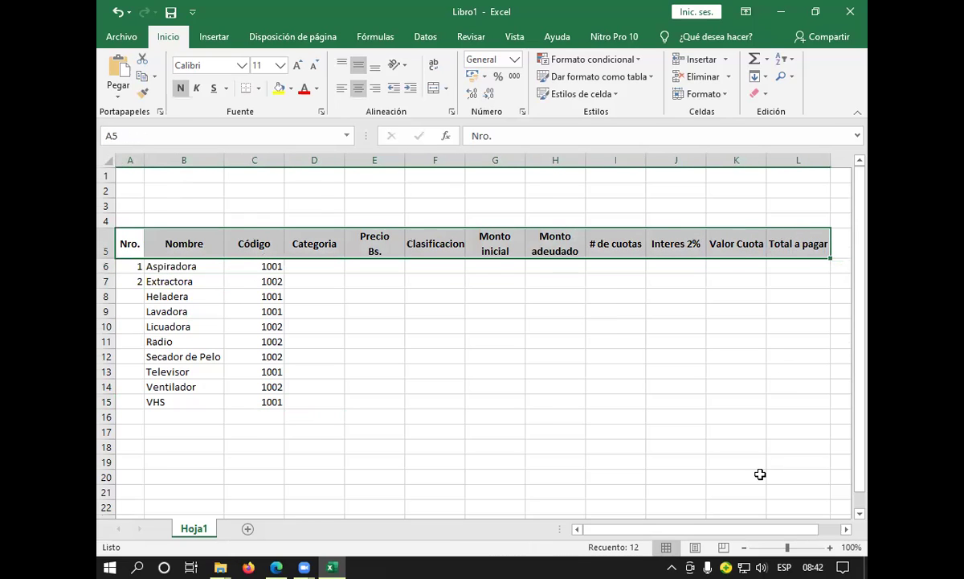
pyautogui.keyDown('ctrl'); pyautogui.scroll(-1, 760, 474); pyautogui.keyUp('ctrl')
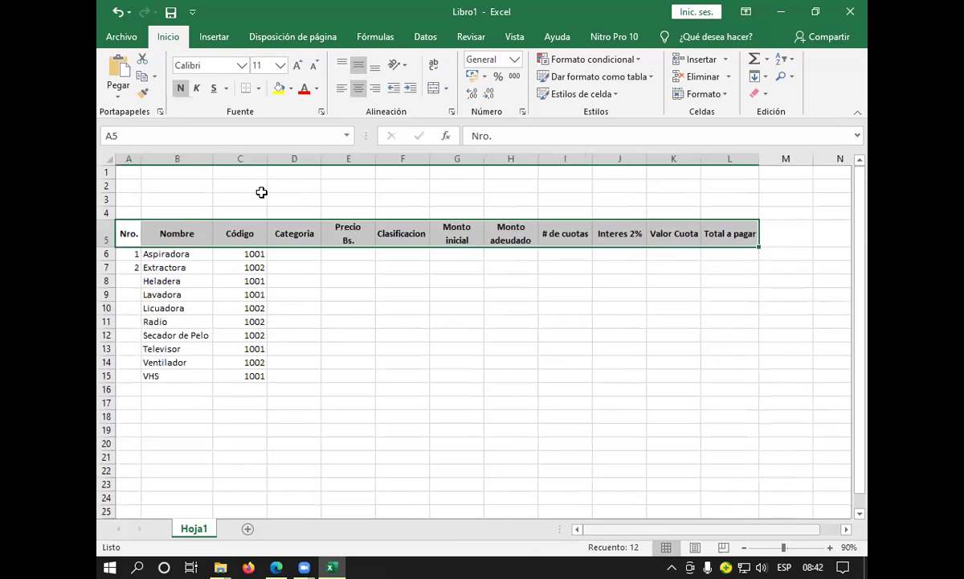
pyautogui.click(259, 88)
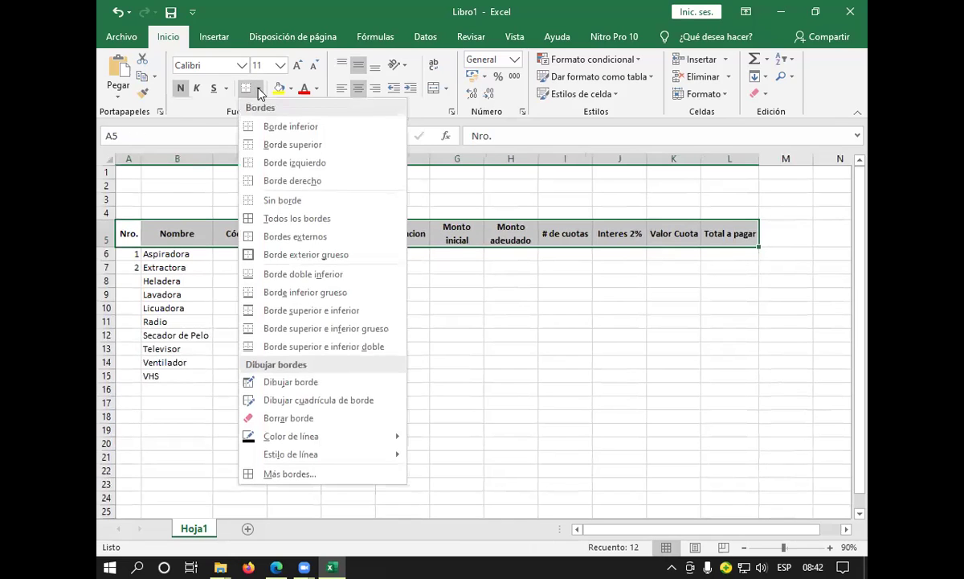
pyautogui.click(268, 292)
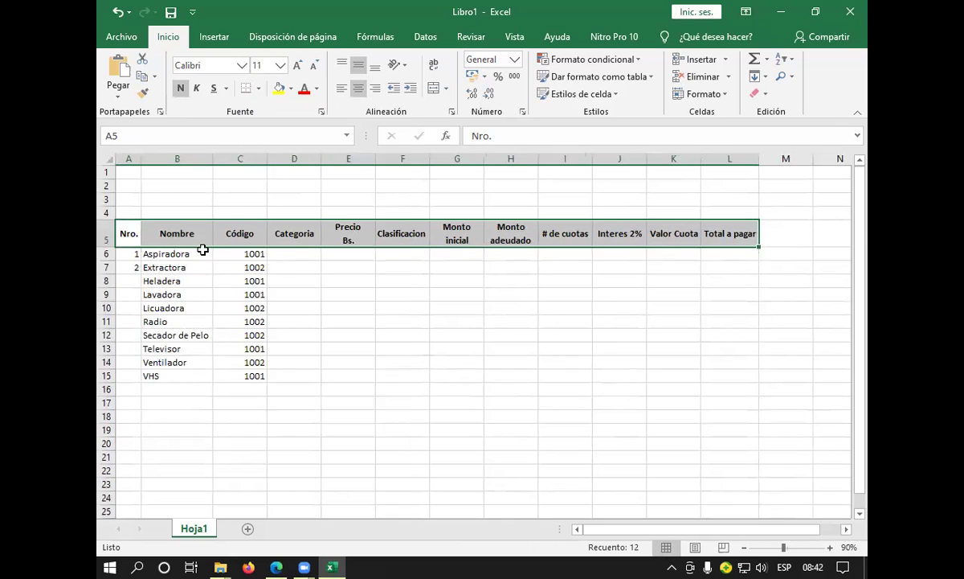
pyautogui.click(135, 254)
# Fill A6:A7 down to A15 so the Nro. column reads 1 through 10
pyautogui.moveTo(141, 261); pyautogui.dragTo(132, 378)
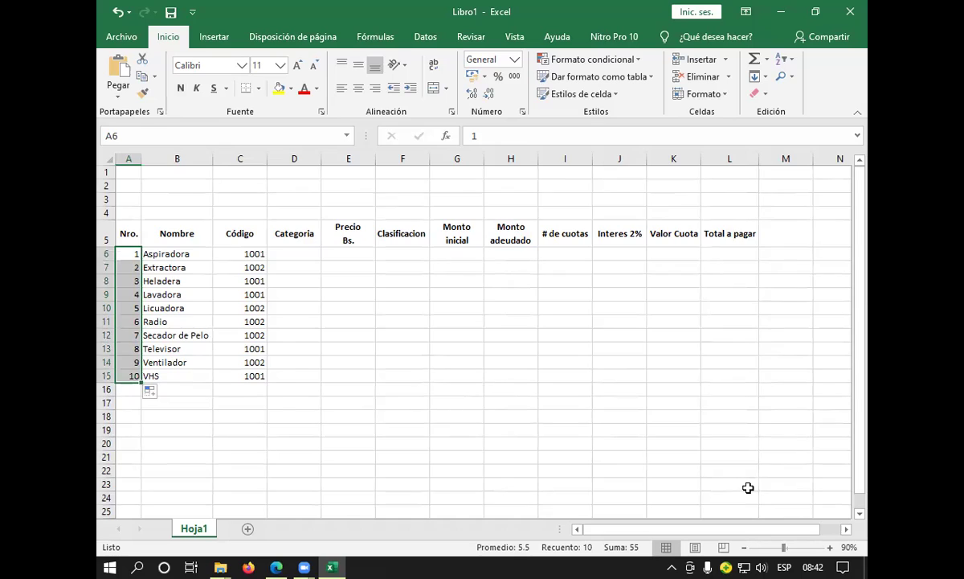
pyautogui.scroll(20, 748, 488)
pyautogui.scroll(-15, 747, 488)
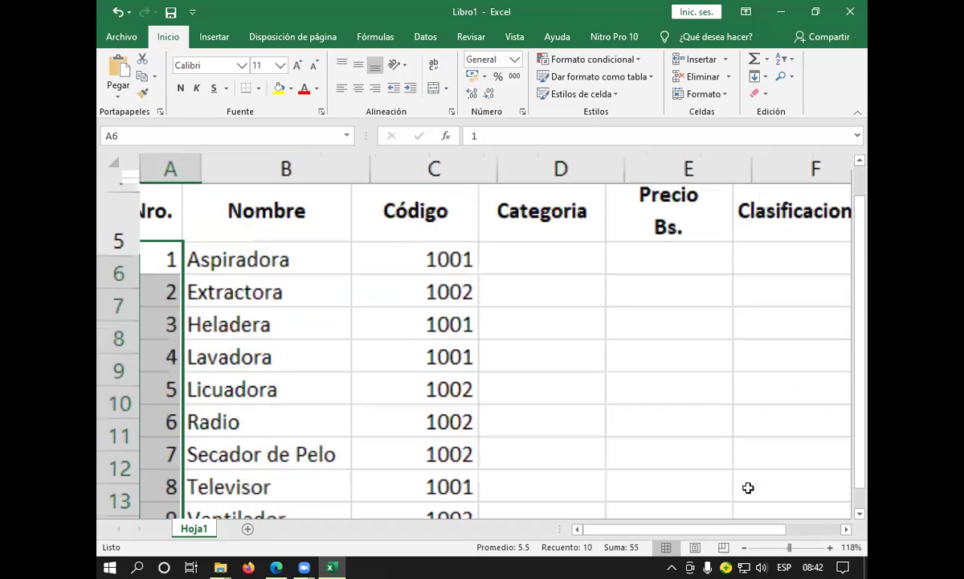
pyautogui.scroll(-8, 747, 488)
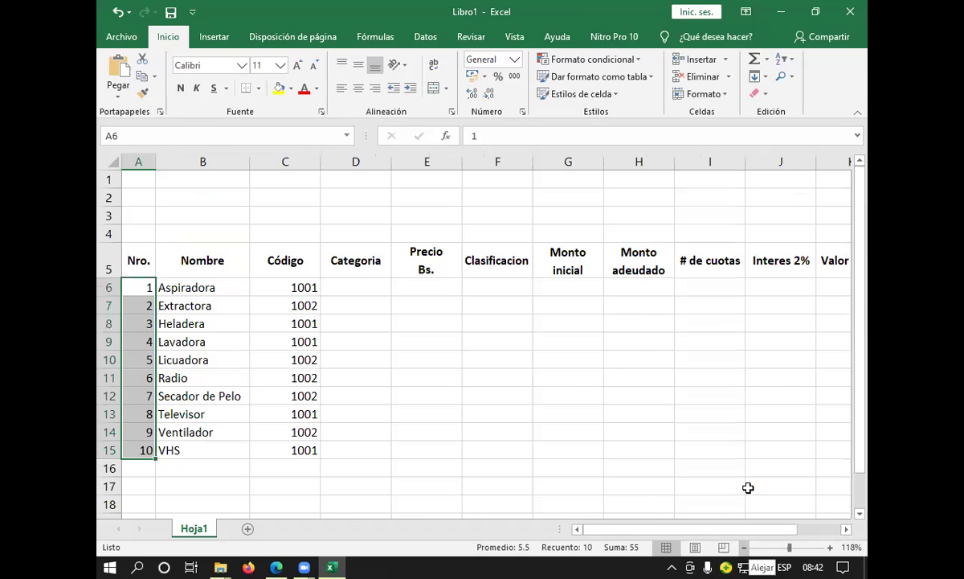
pyautogui.scroll(-1, 747, 488)
pyautogui.scroll(-1, 747, 488)
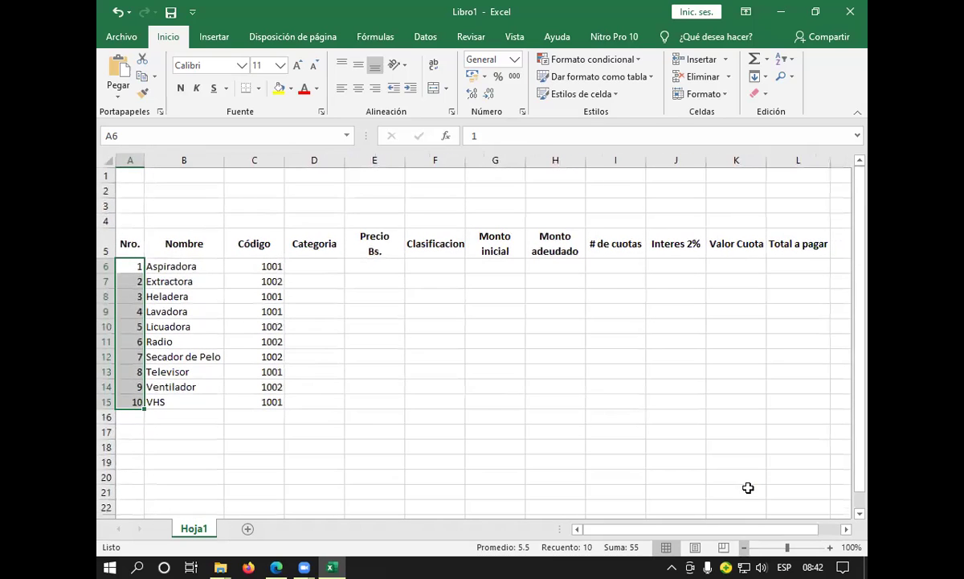
pyautogui.click(132, 244)
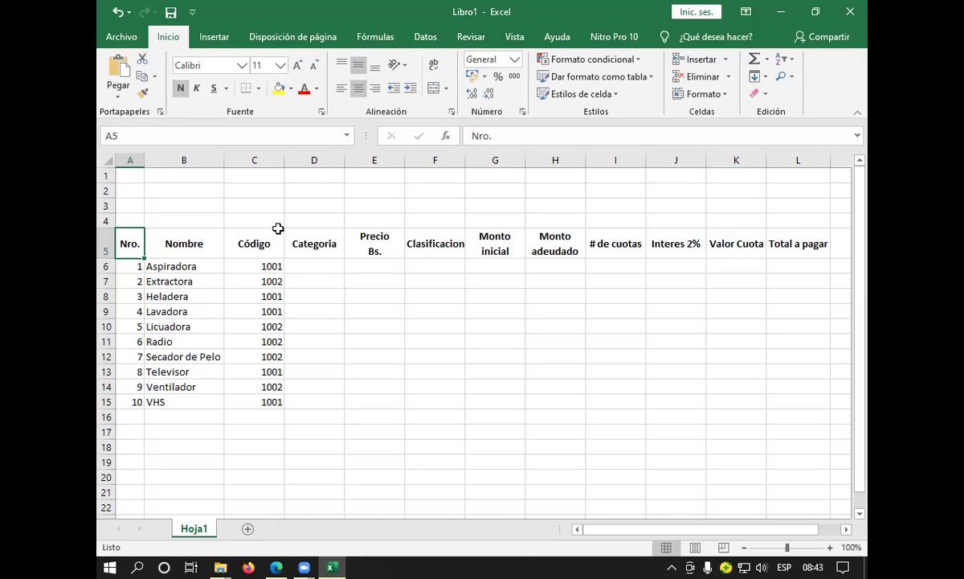
pyautogui.moveTo(283, 271); pyautogui.dragTo(287, 273)
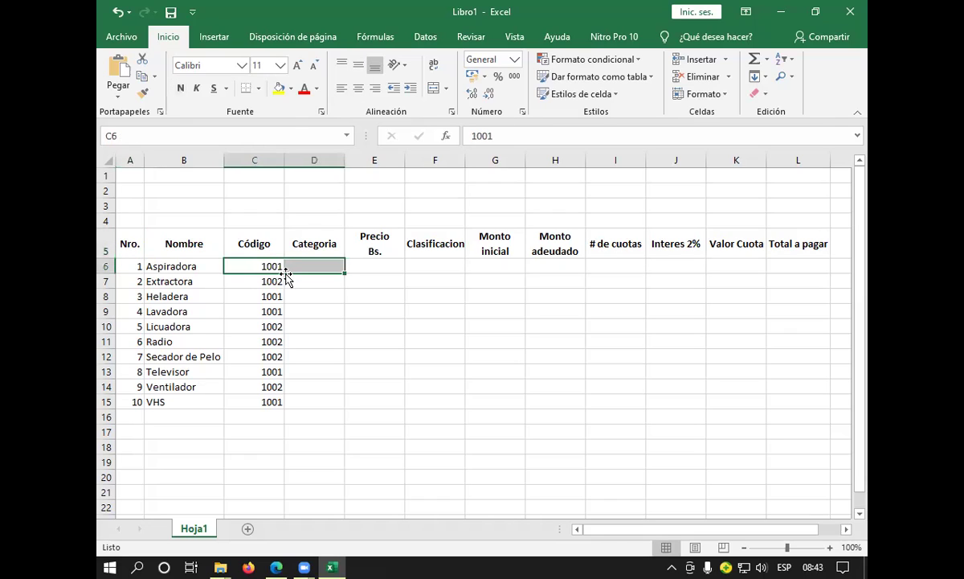
pyautogui.click(291, 280)
pyautogui.click(272, 266)
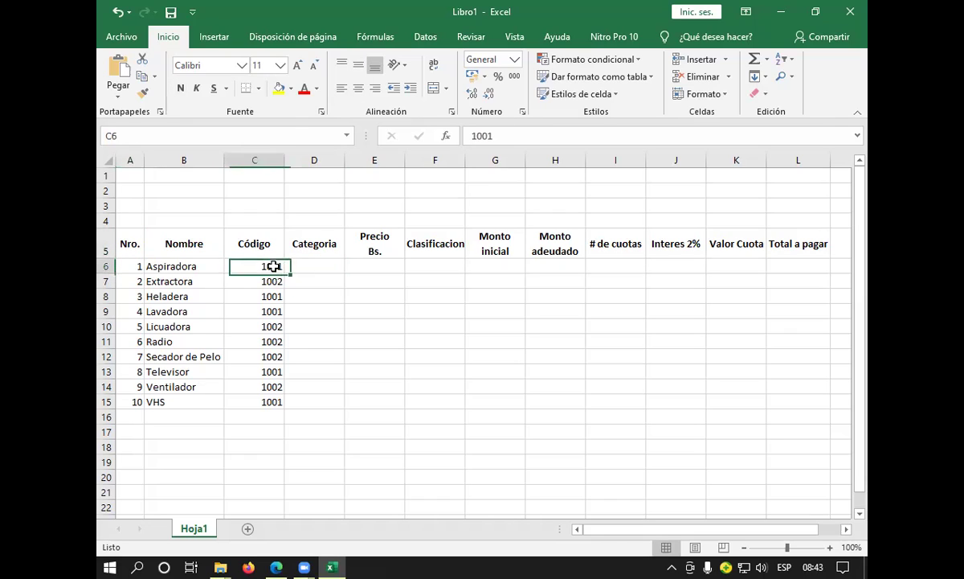
pyautogui.click(267, 281)
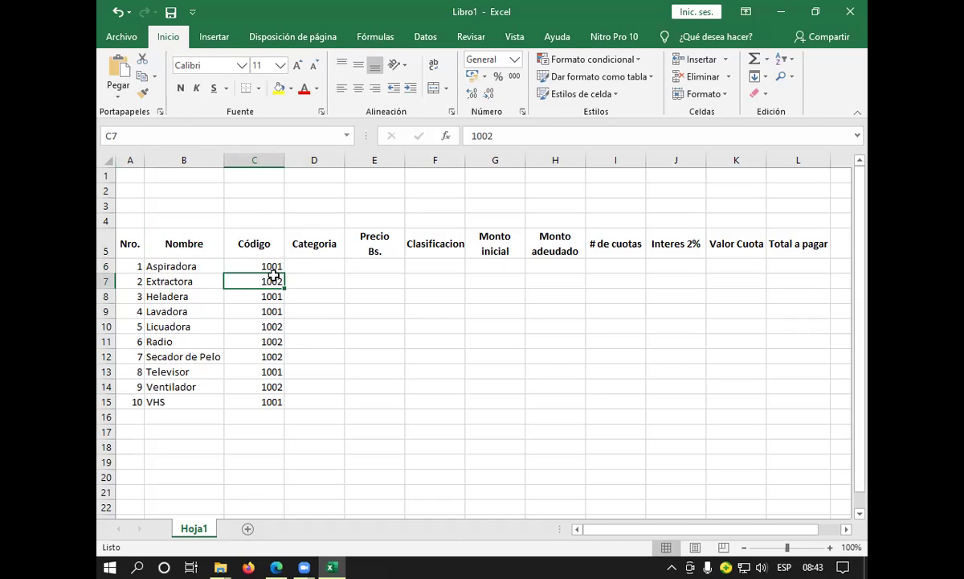
pyautogui.click(127, 245)
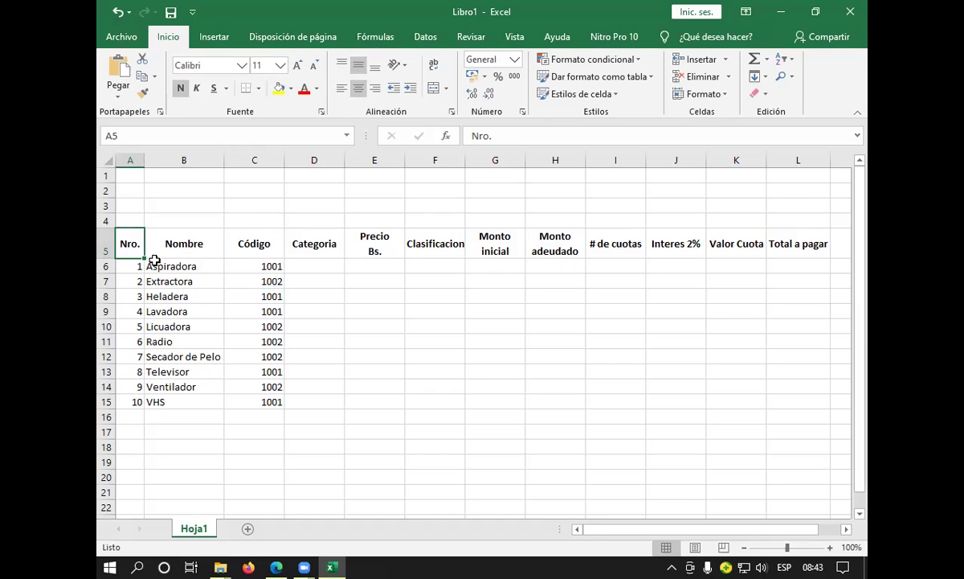
pyautogui.click(165, 241)
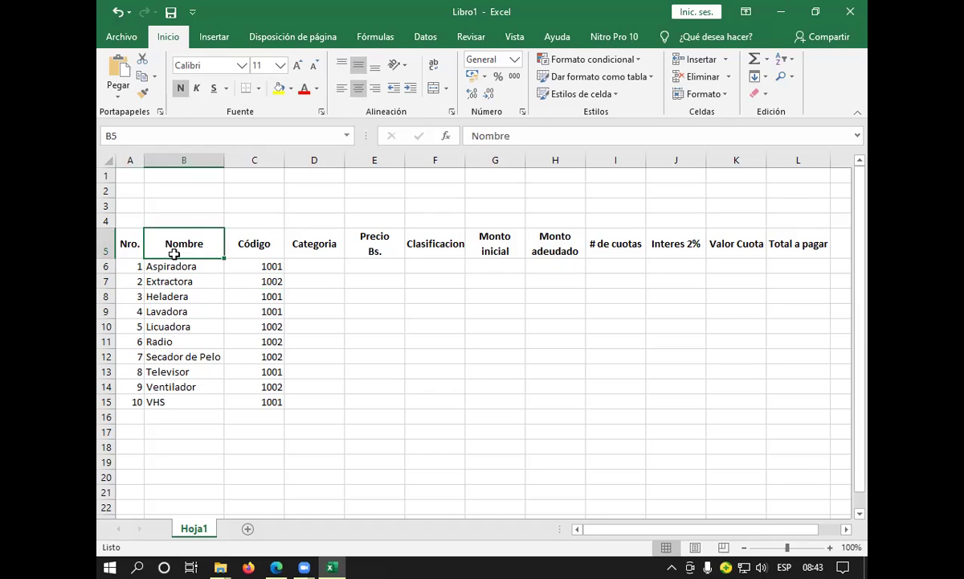
pyautogui.click(132, 250)
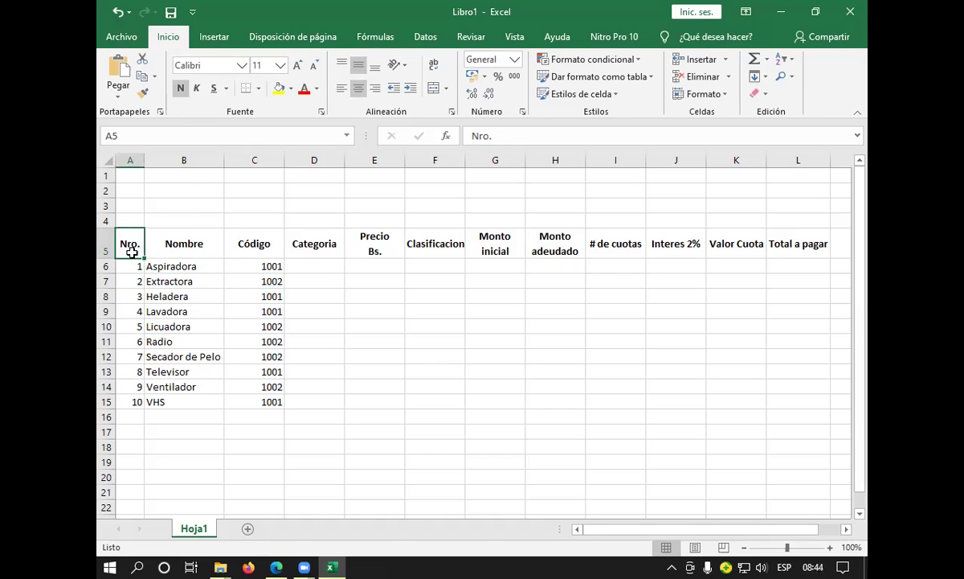
pyautogui.press('Right')
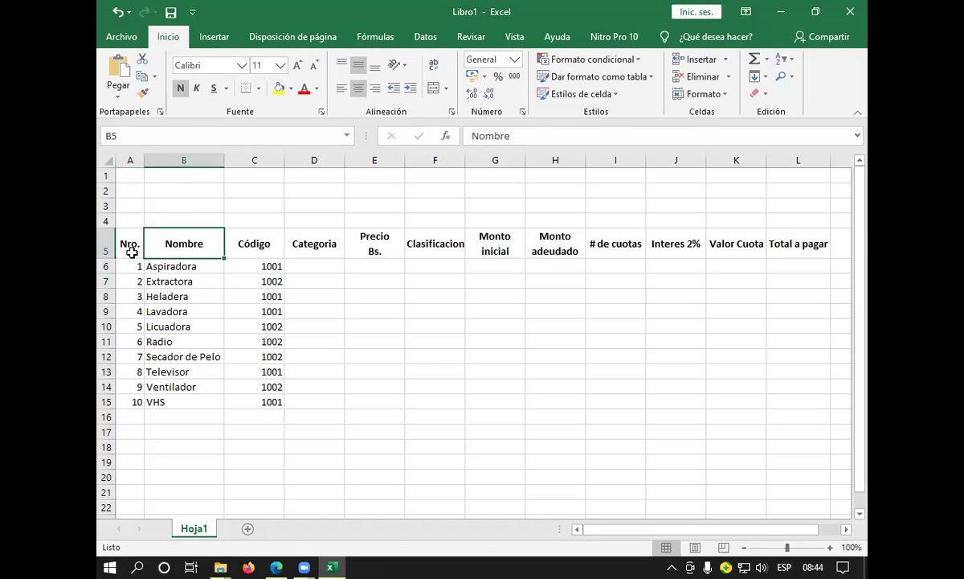
pyautogui.click(125, 242)
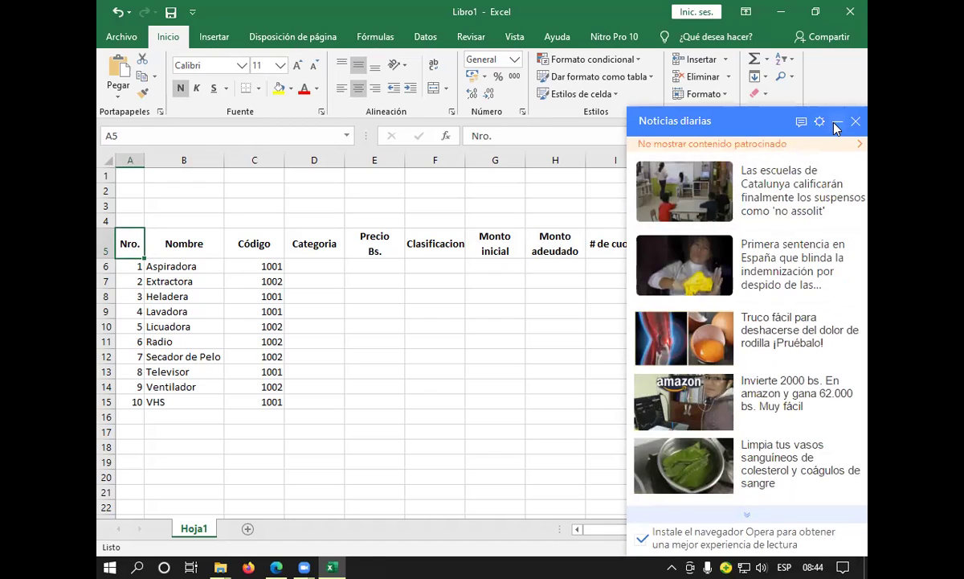
# Minimize the Noticias diarias popup and select cell C6
pyautogui.click(836, 123)
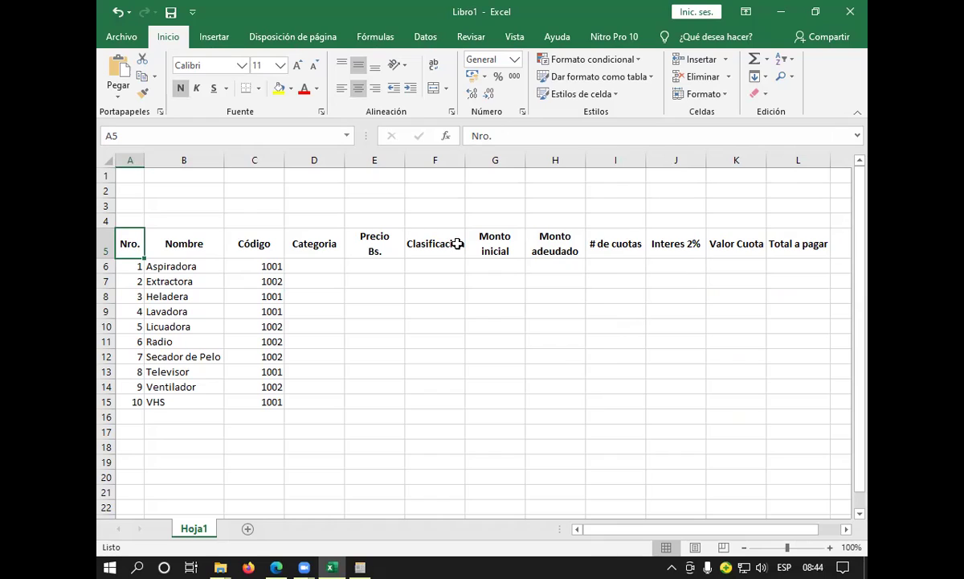
pyautogui.click(281, 265)
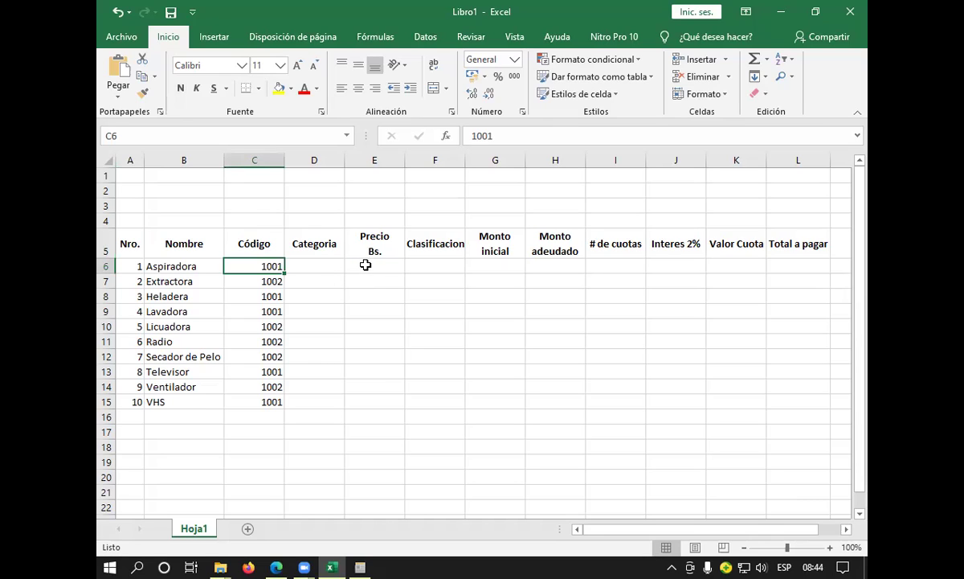
pyautogui.click(323, 265)
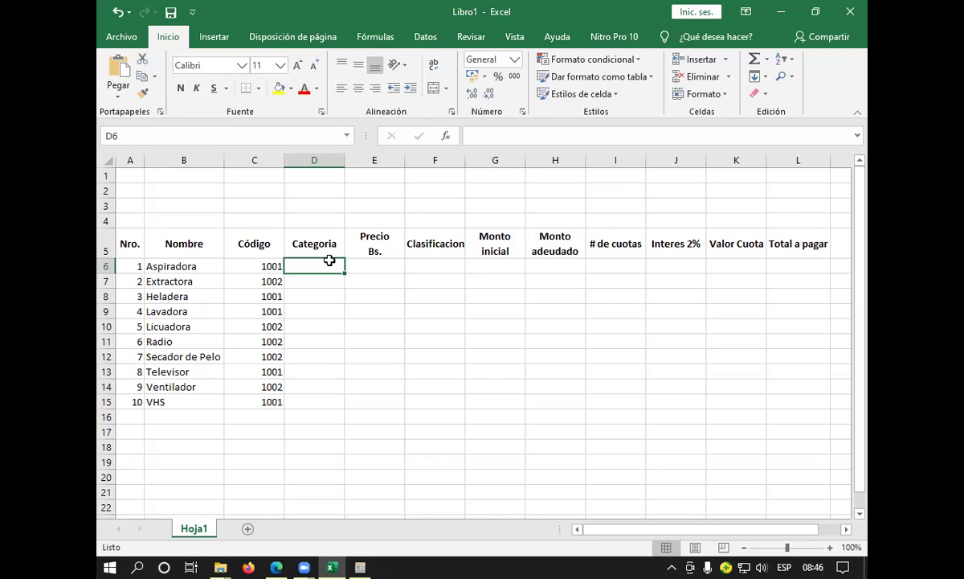
# Open Insertar función for D6, closing and reopening it, and pick the SI function
pyautogui.click(446, 136)
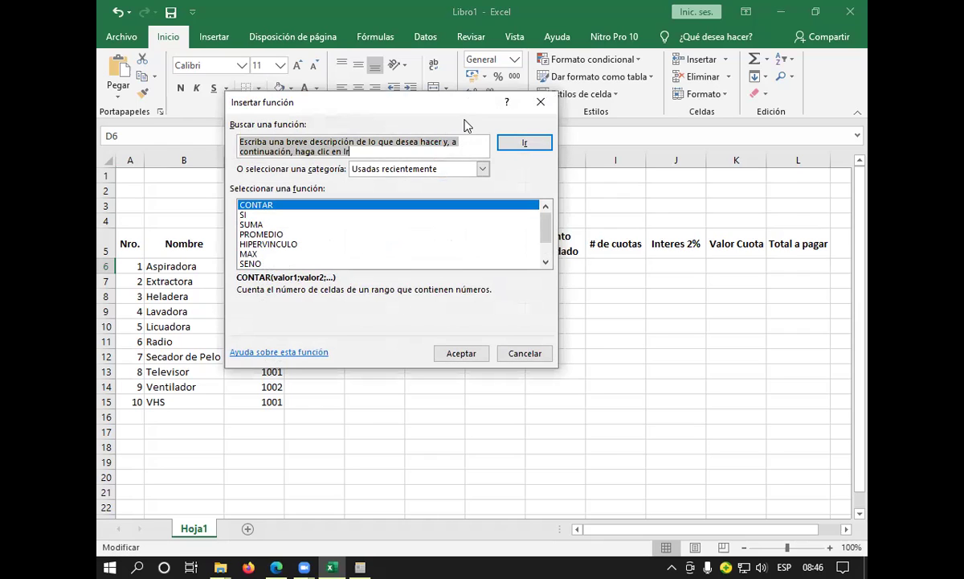
pyautogui.click(541, 102)
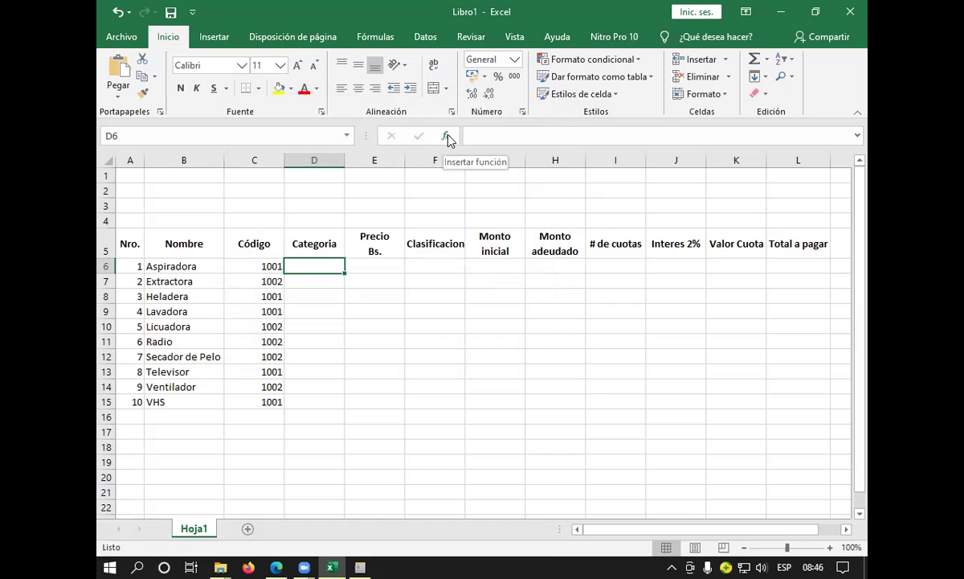
pyautogui.click(448, 137)
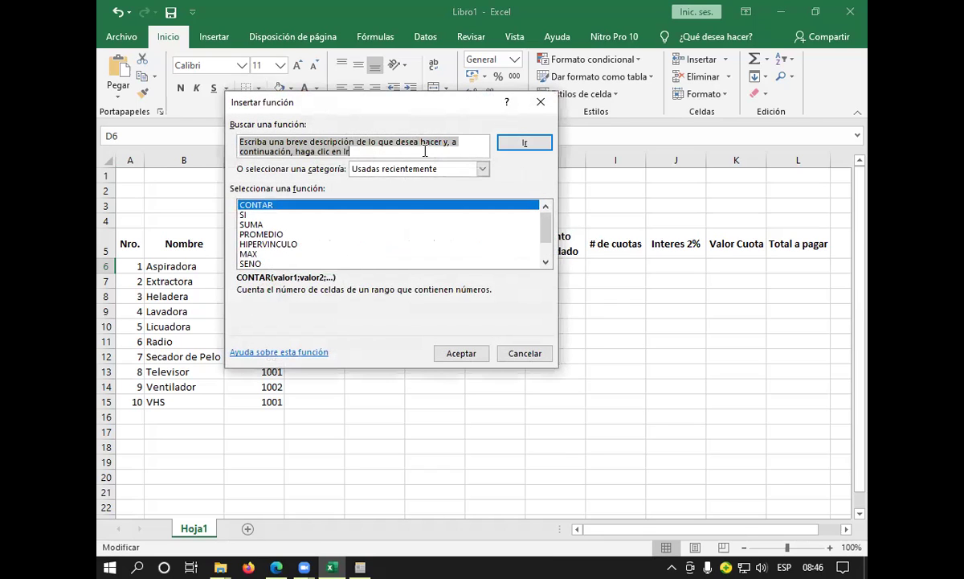
pyautogui.scroll(-1, 283, 219)
pyautogui.scroll(1, 279, 225)
pyautogui.scroll(-1, 285, 233)
pyautogui.scroll(1, 277, 229)
pyautogui.click(247, 214)
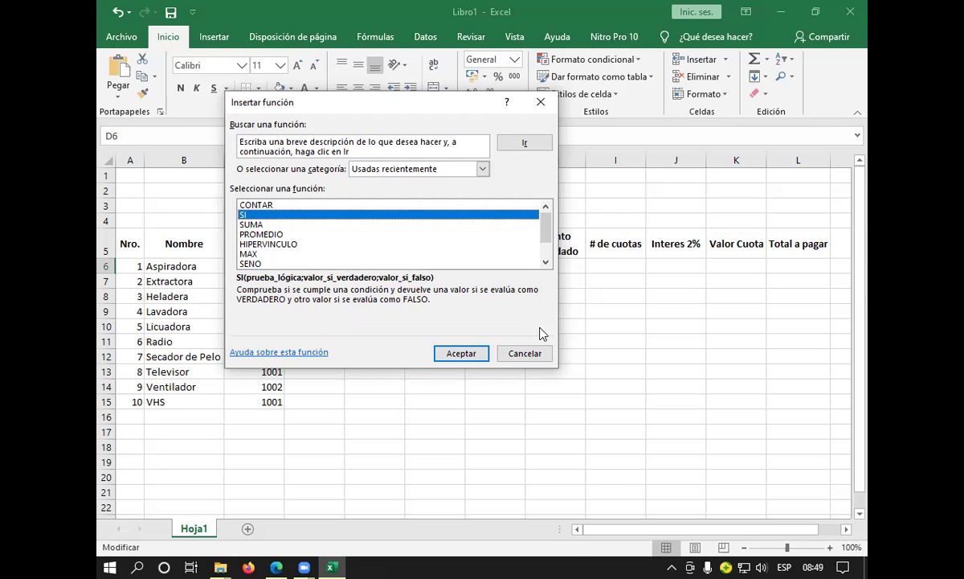
# Confirm SI and set its Prueba_lógica argument to C6= by picking cell C6
pyautogui.click(468, 350)
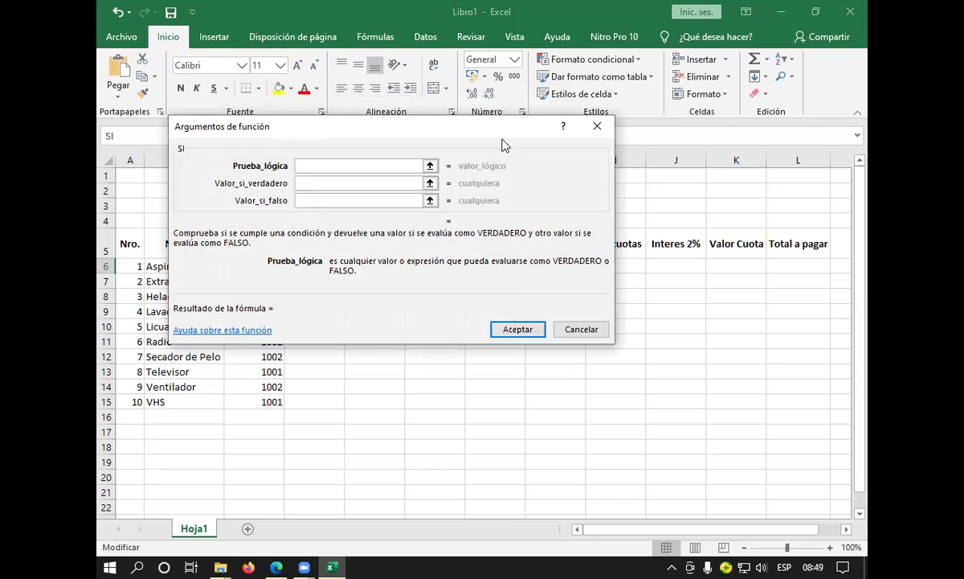
pyautogui.moveTo(520, 133); pyautogui.dragTo(569, 136)
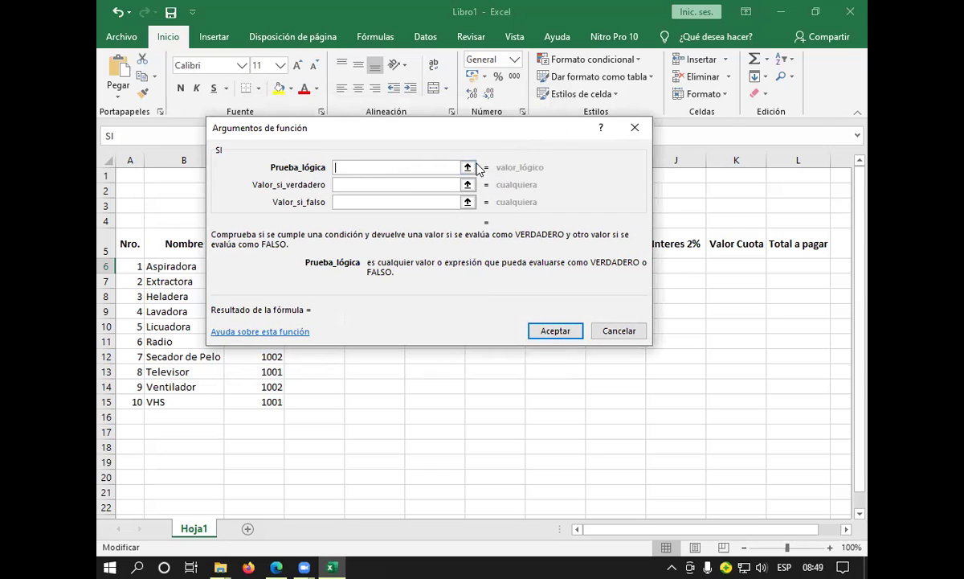
pyautogui.click(467, 167)
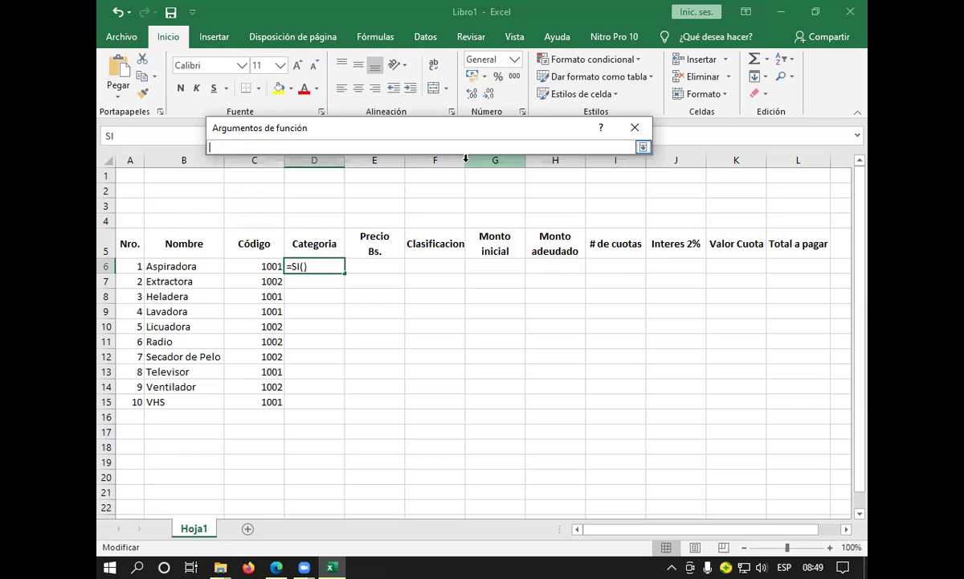
pyautogui.click(254, 263)
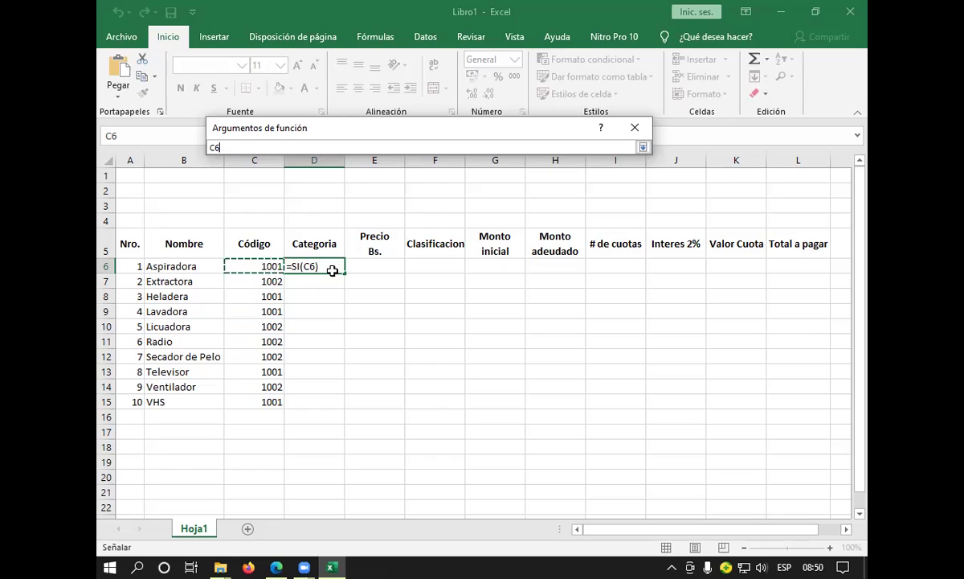
pyautogui.write('=')
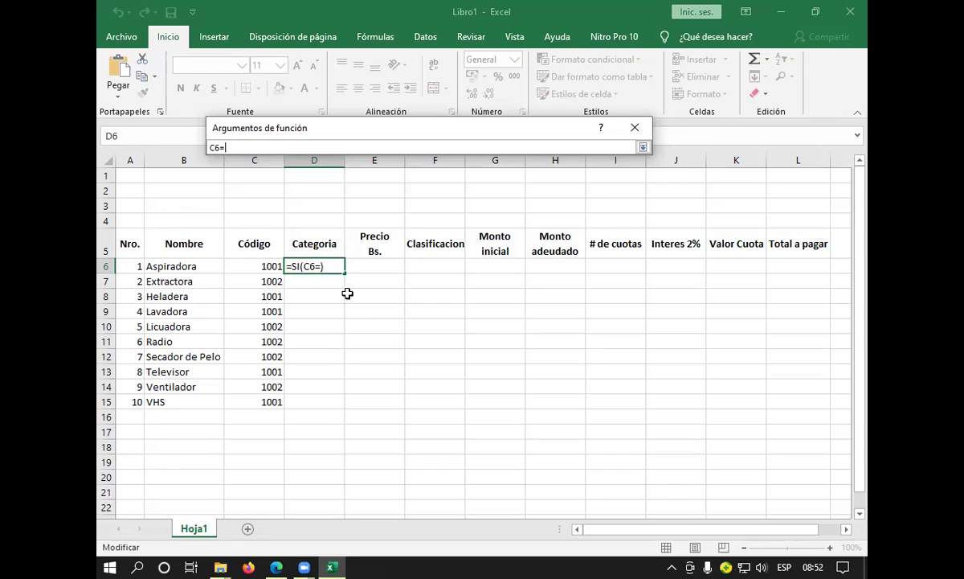
# Complete the test as C6=1001 and draft (grande) as Valor_si_verdadero
pyautogui.write('1001')
pyautogui.press('Return')
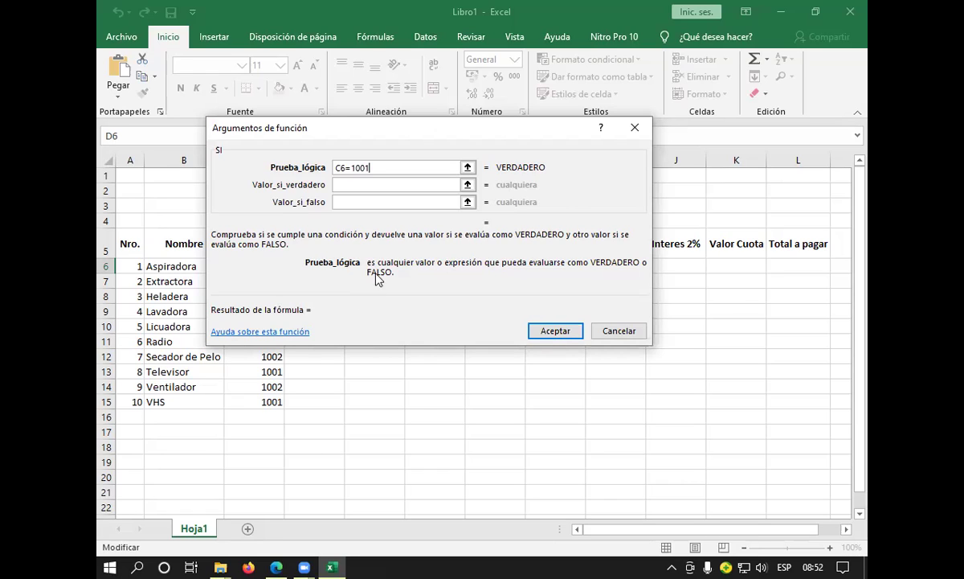
pyautogui.click(438, 185)
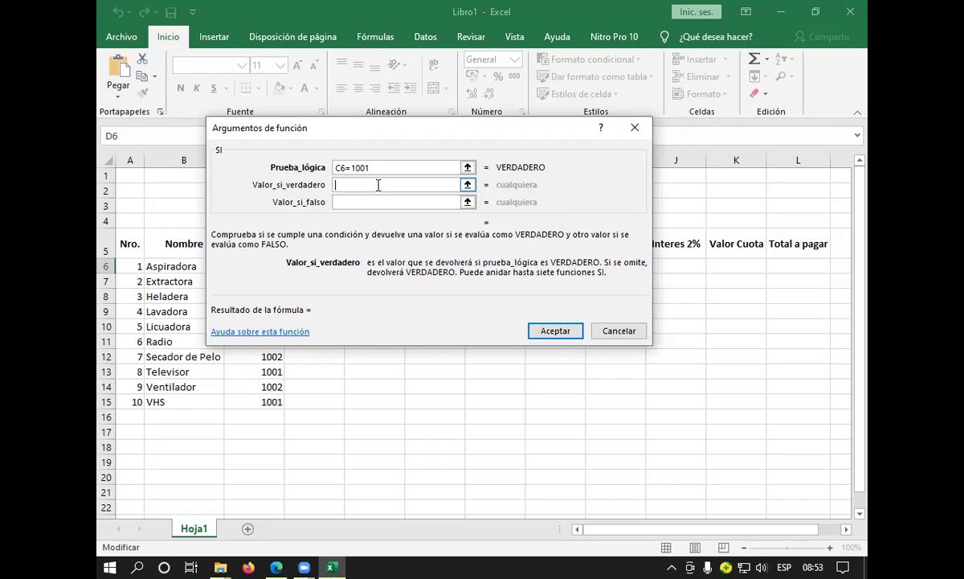
pyautogui.write('"grande')
pyautogui.write('"')
# Fix Valor_si_verdadero to "grande", set Valor_si_falso to "pequeño", and accept the formula
pyautogui.click(381, 202)
pyautogui.press('BackSpace')
pyautogui.press('BackSpace')
pyautogui.press('BackSpace')
pyautogui.press('BackSpace')
pyautogui.press('BackSpace')
pyautogui.press('BackSpace')
pyautogui.press('BackSpace')
pyautogui.write('"')
pyautogui.write('grande"')
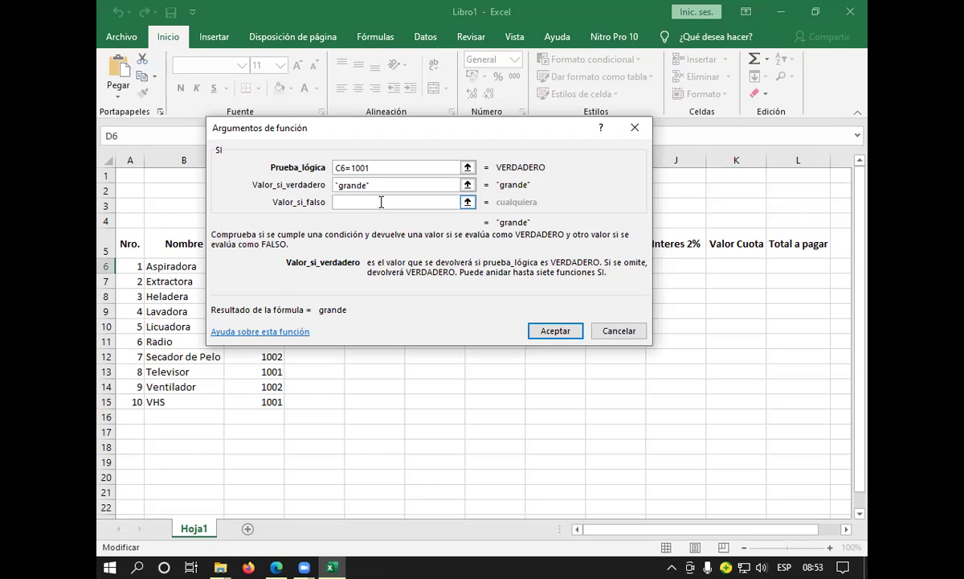
pyautogui.click(391, 202)
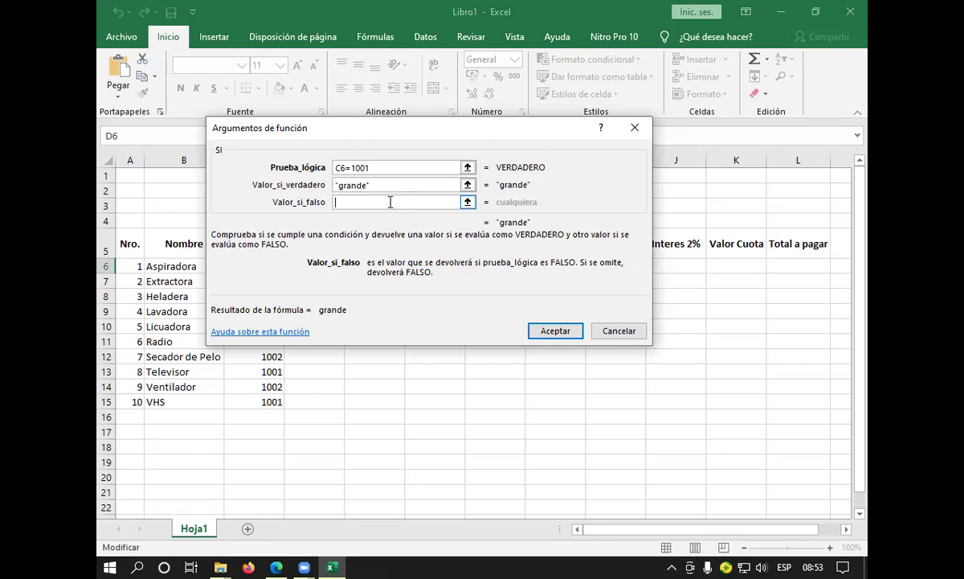
pyautogui.write('"pequeño"')
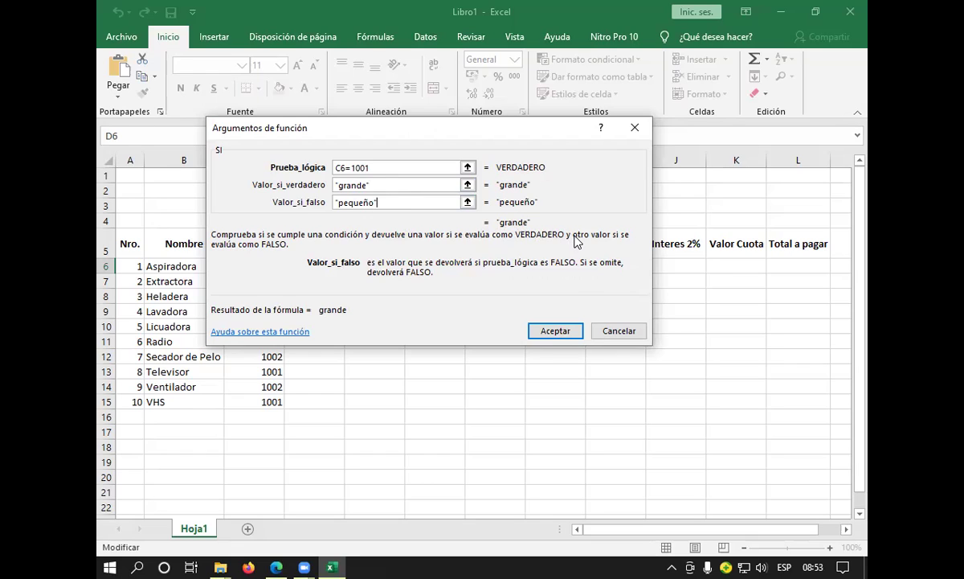
pyautogui.click(555, 332)
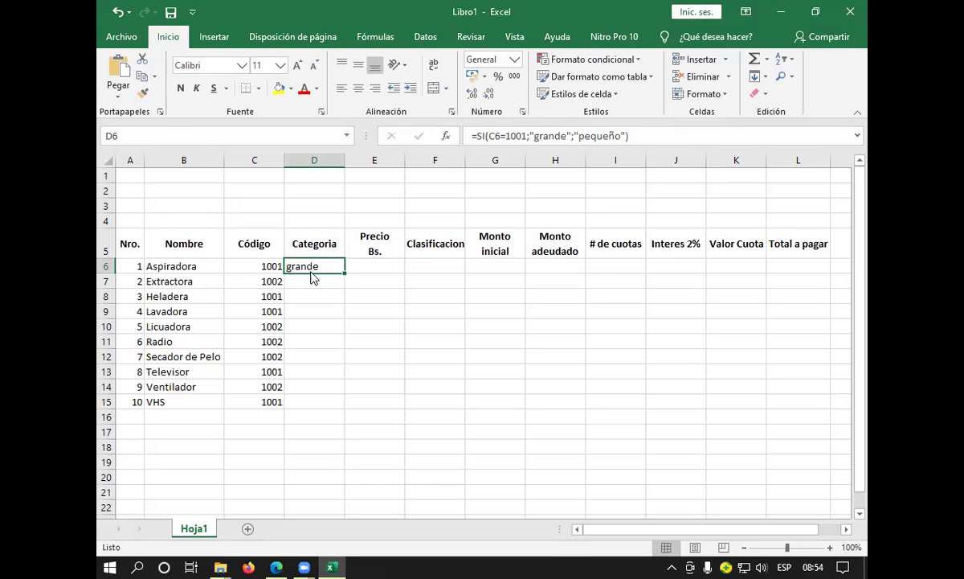
# Delete the SI formula showing 'grande' from D6, leaving the Categoria column blank
pyautogui.press('Delete')
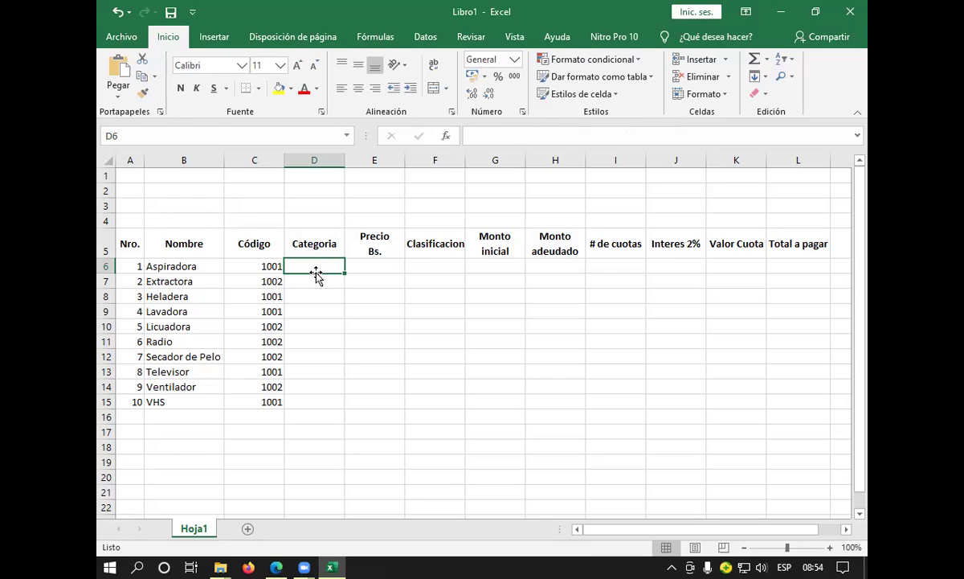
pyautogui.click(312, 280)
pyautogui.click(309, 267)
pyautogui.scroll(-1, 286, 286)
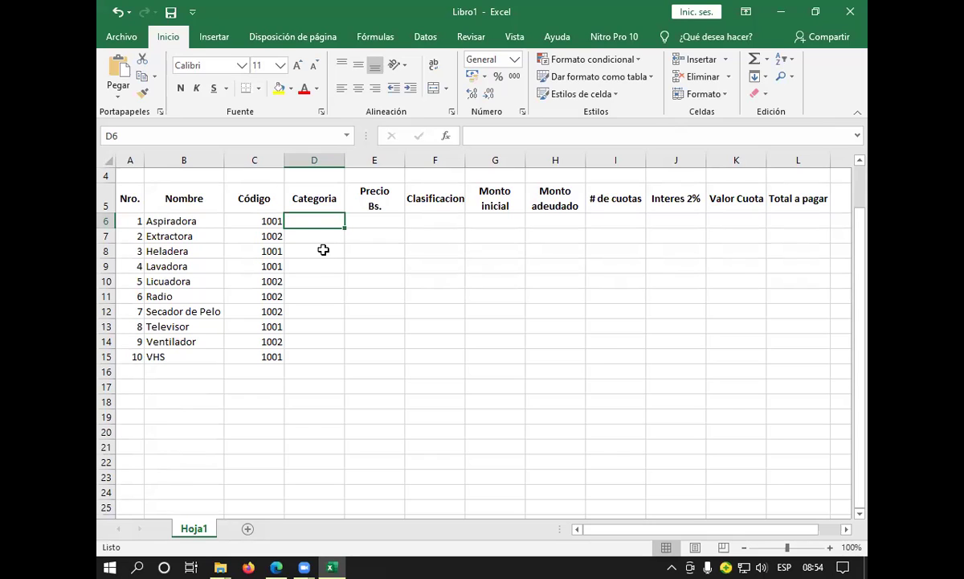
pyautogui.click(316, 236)
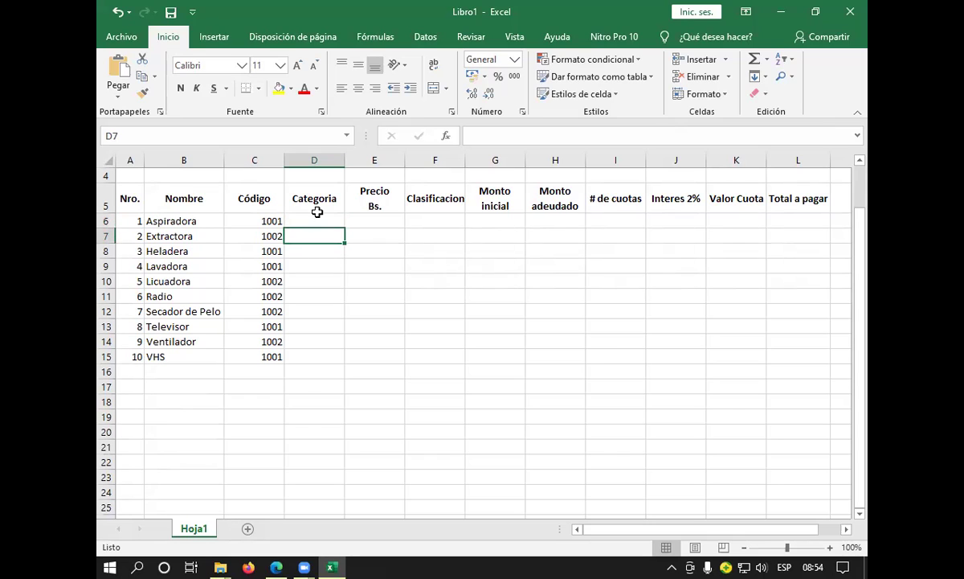
pyautogui.click(319, 218)
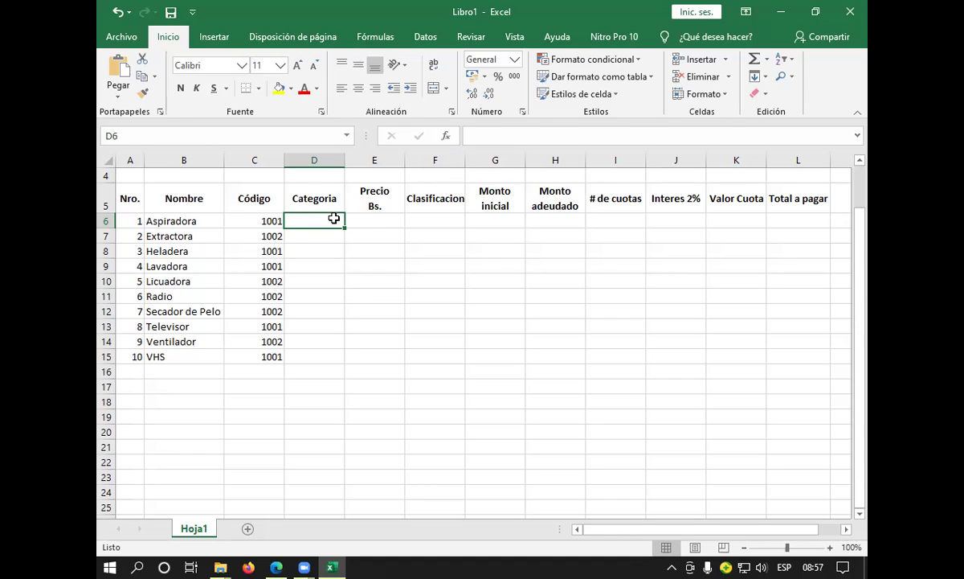
# Insert the SI function into cell D6 through Insertar función and accept it
pyautogui.click(445, 136)
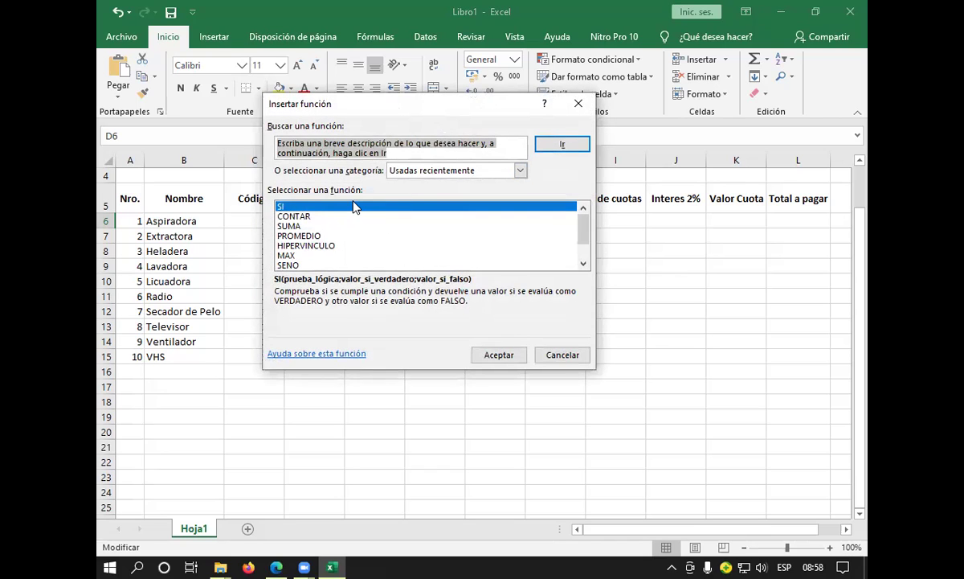
pyautogui.click(355, 206)
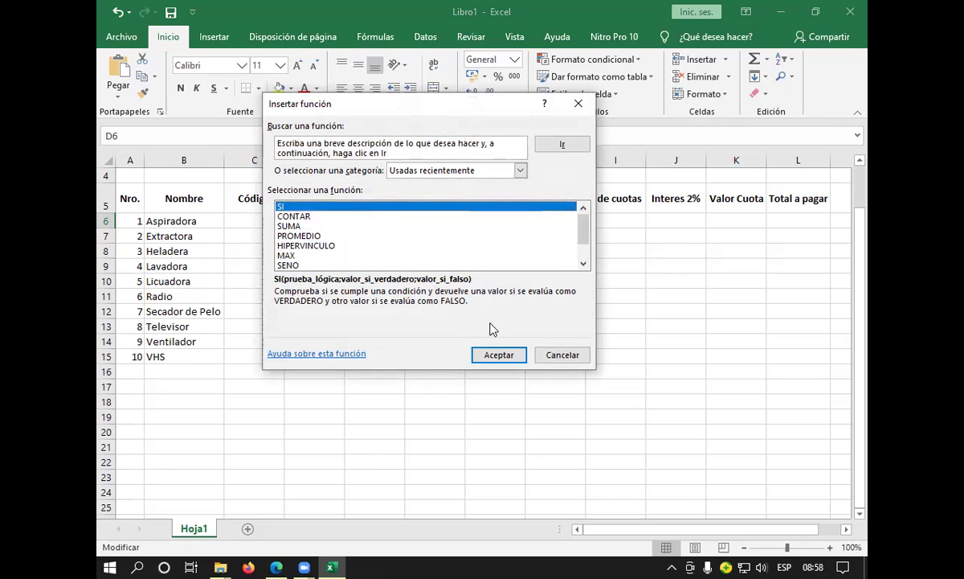
pyautogui.click(578, 103)
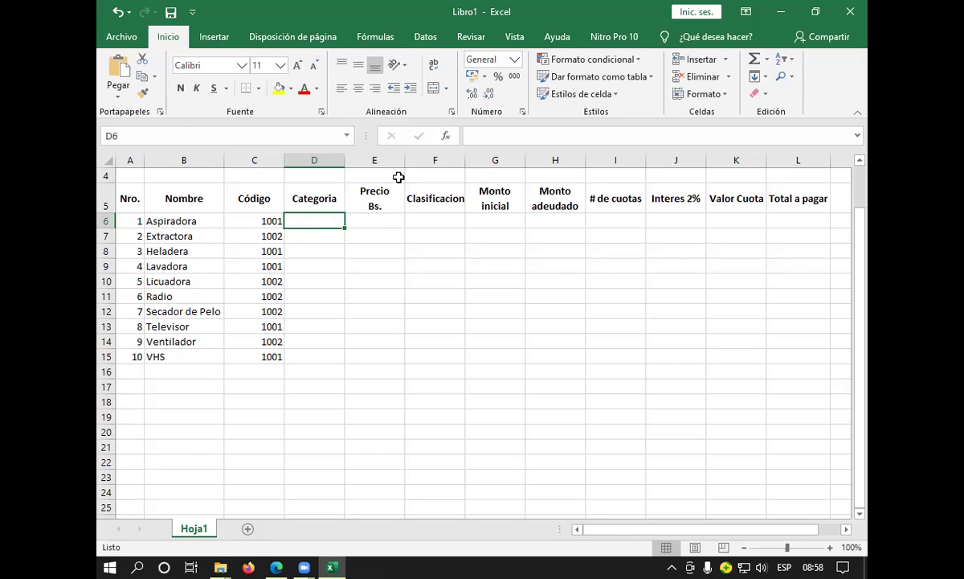
pyautogui.click(447, 143)
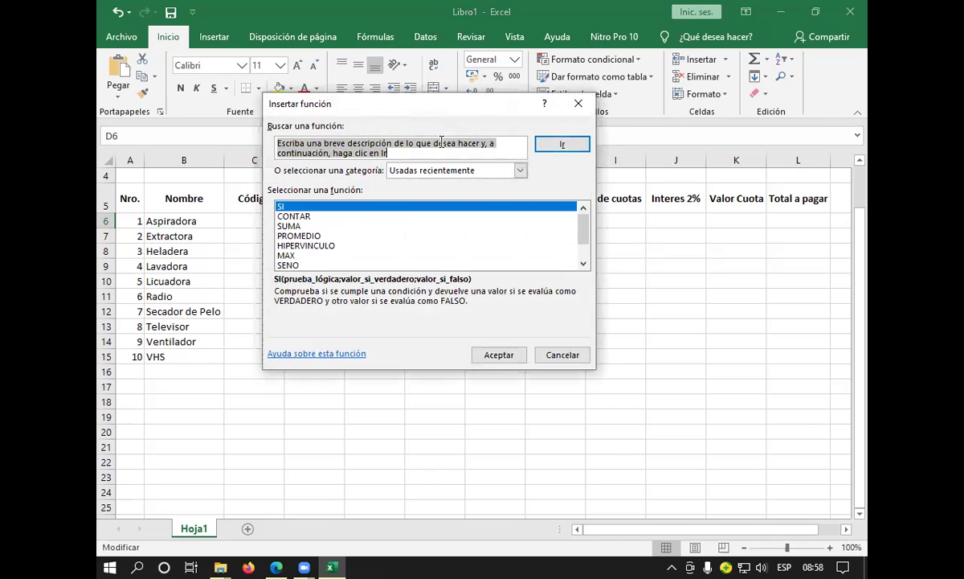
pyautogui.scroll(-1, 336, 239)
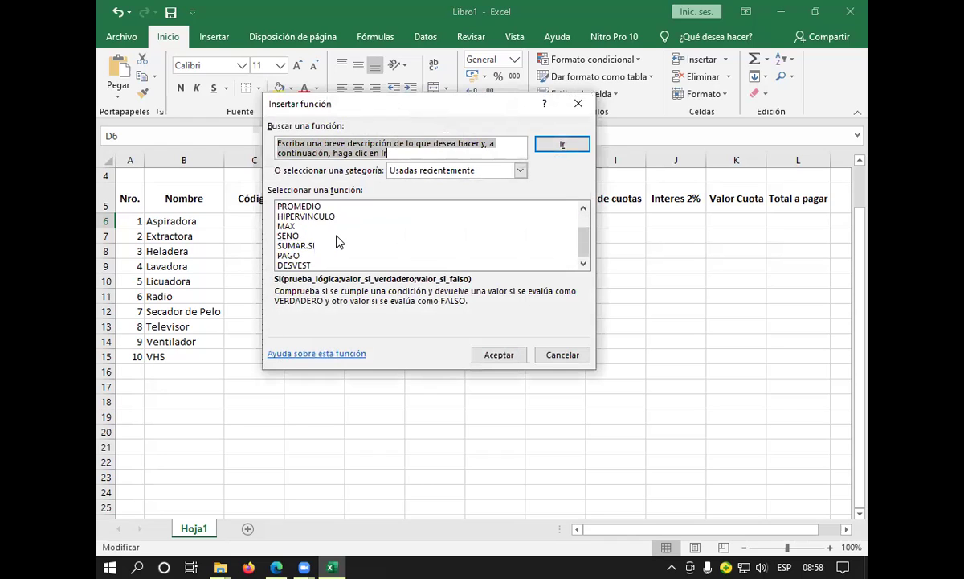
pyautogui.scroll(1, 317, 223)
pyautogui.click(283, 208)
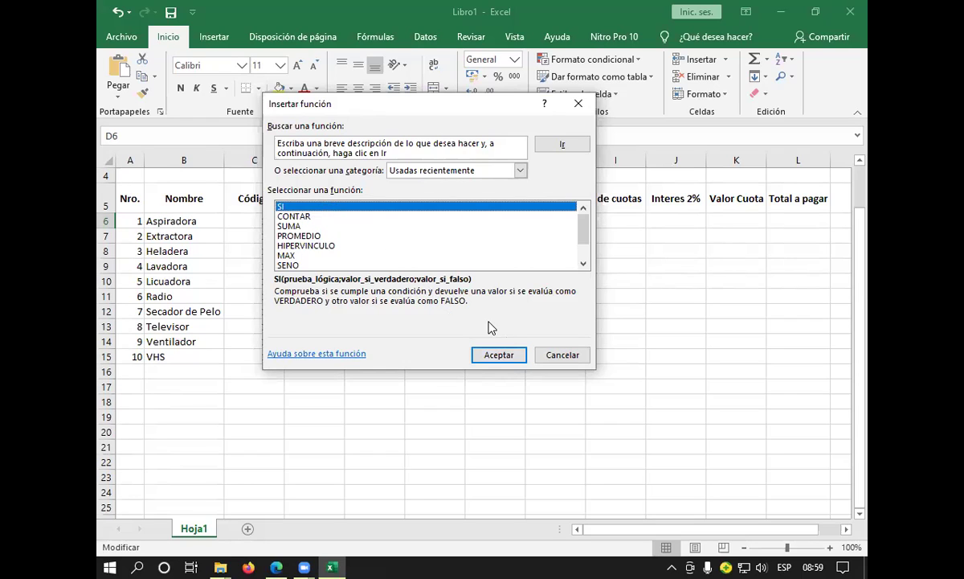
pyautogui.click(499, 355)
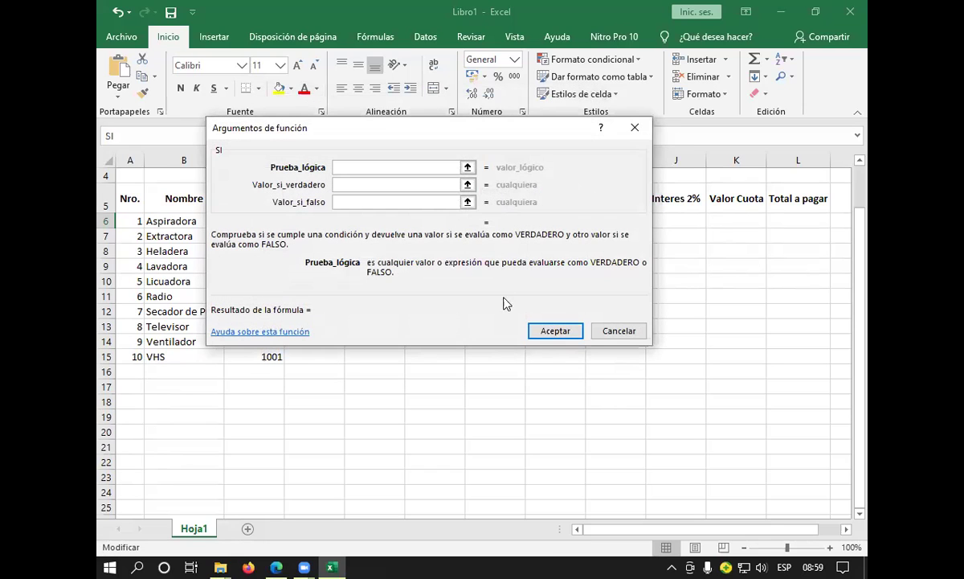
# Set D6's SI logical test to C6=1001 with "grande" as the true value
pyautogui.click(469, 168)
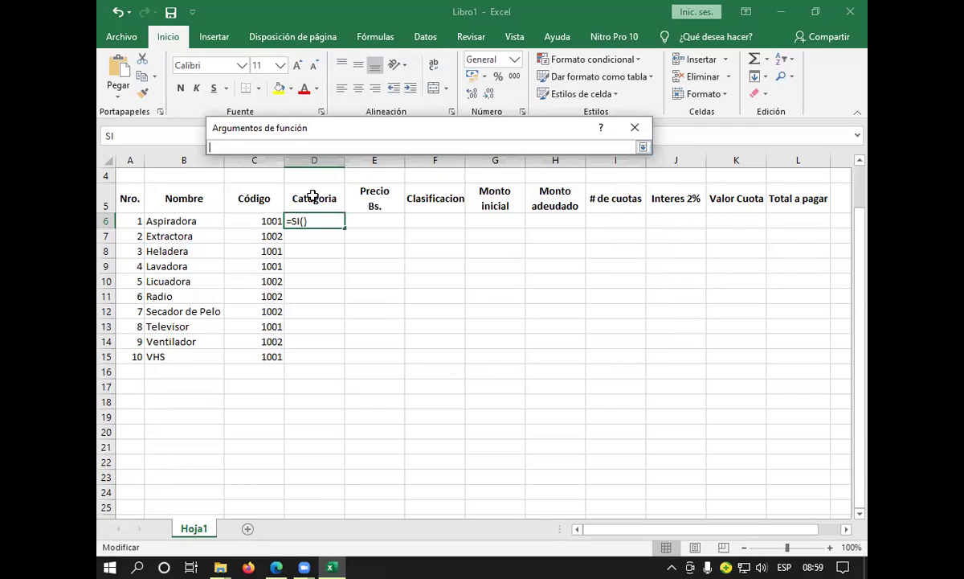
pyautogui.click(266, 221)
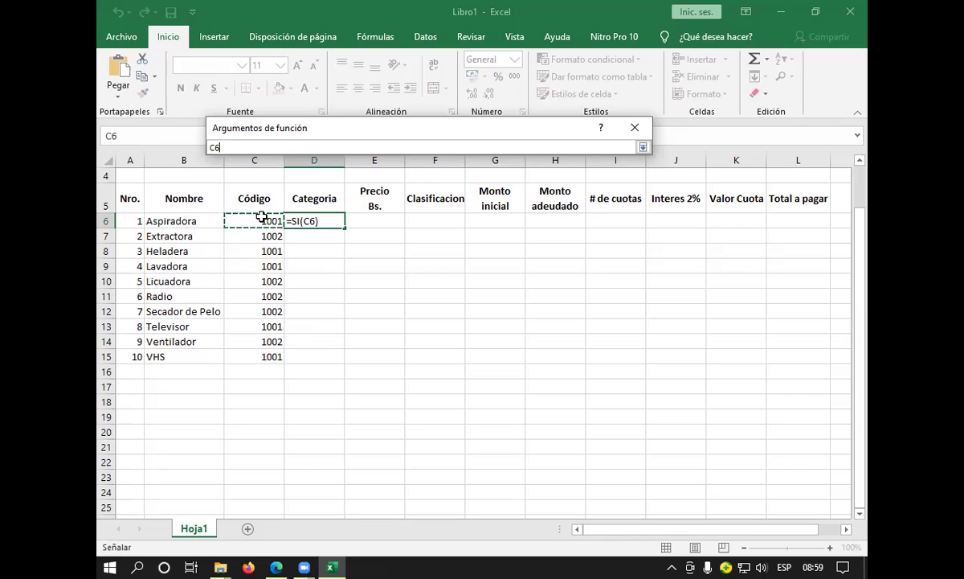
pyautogui.write('=1001')
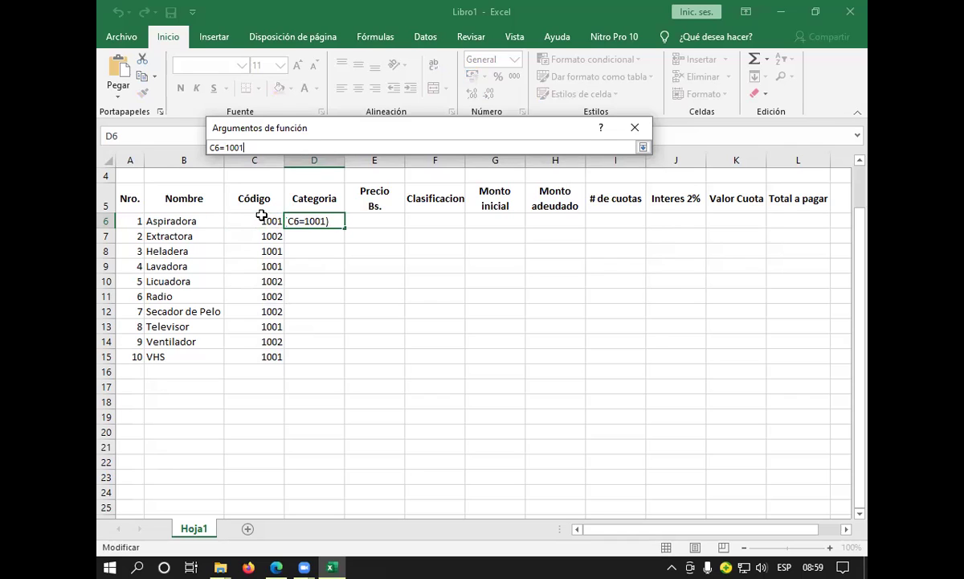
pyautogui.press('Return')
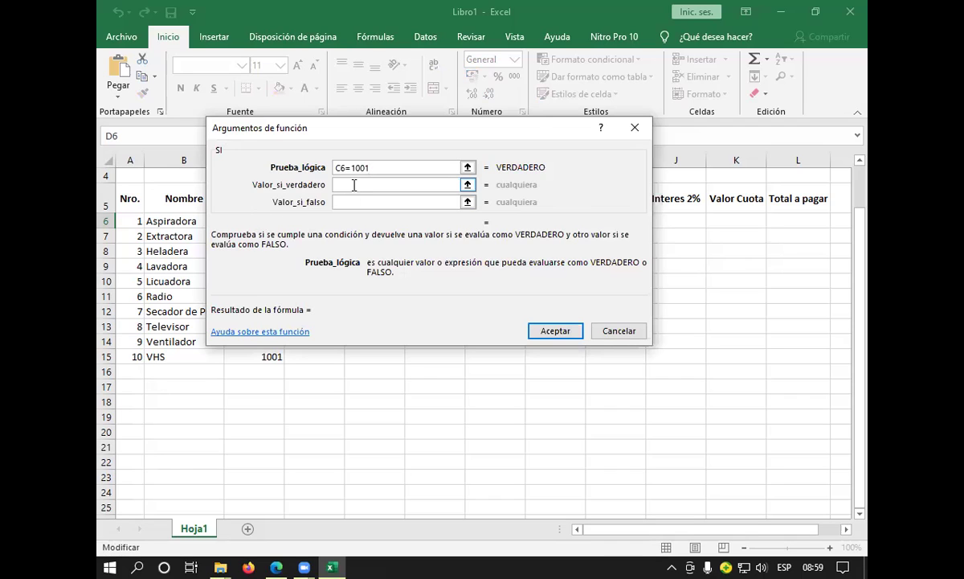
pyautogui.click(356, 185)
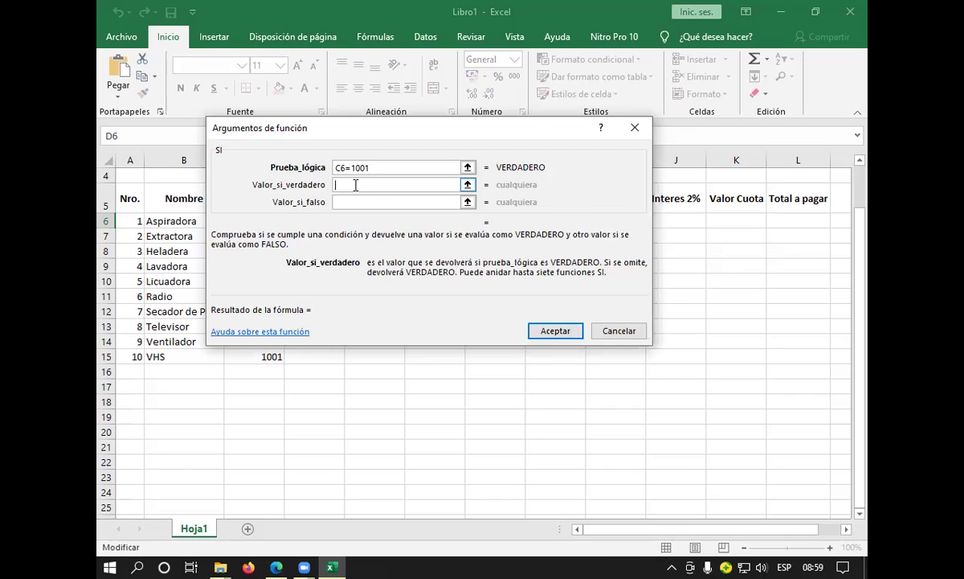
pyautogui.write('"')
pyautogui.write('ver')
pyautogui.press('BackSpace')
pyautogui.press('BackSpace')
pyautogui.press('BackSpace')
pyautogui.write('gra')
pyautogui.write('nde')
pyautogui.write('"')
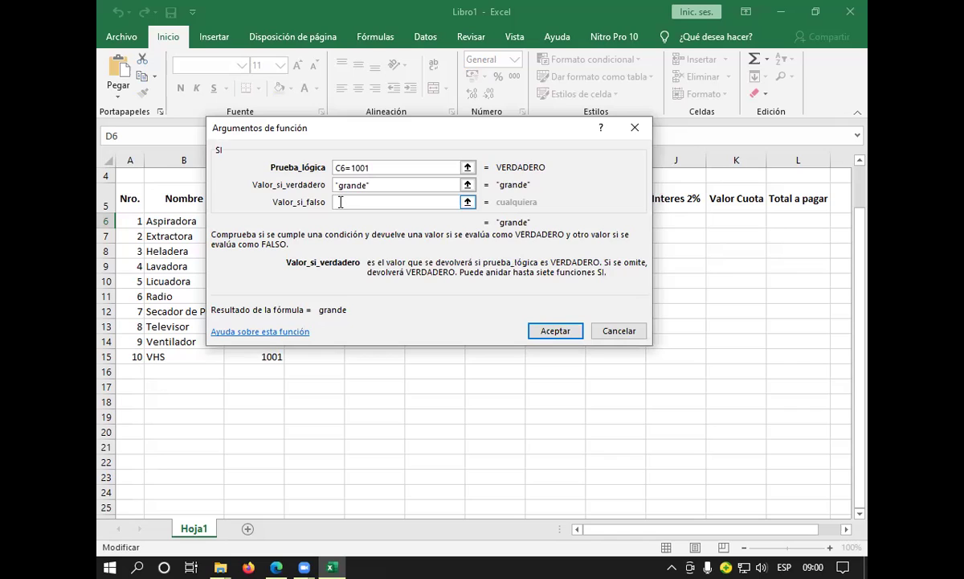
pyautogui.click(352, 203)
# Enter "pequeño" as the false value and confirm D6's SI formula
pyautogui.write('"')
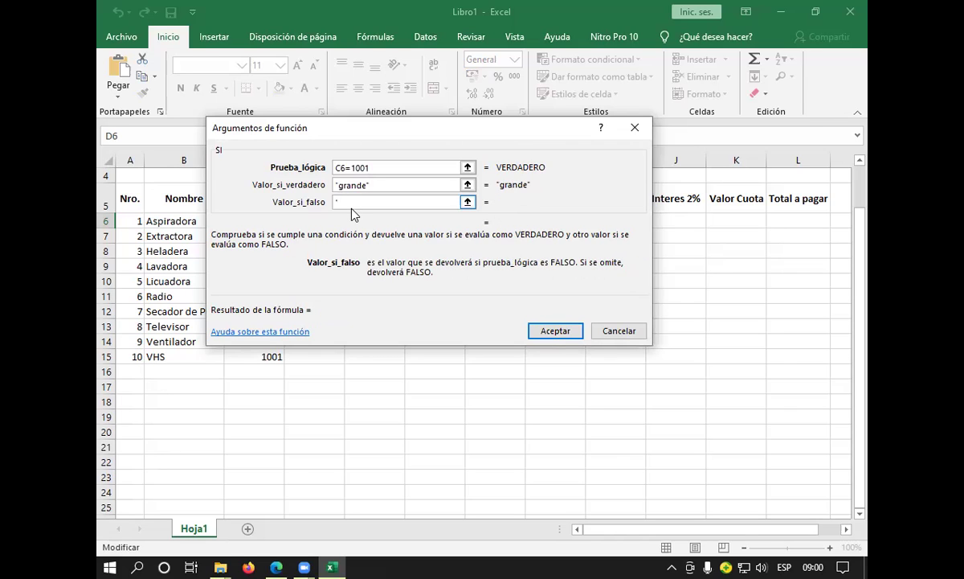
pyautogui.write('pequeño')
pyautogui.write('"')
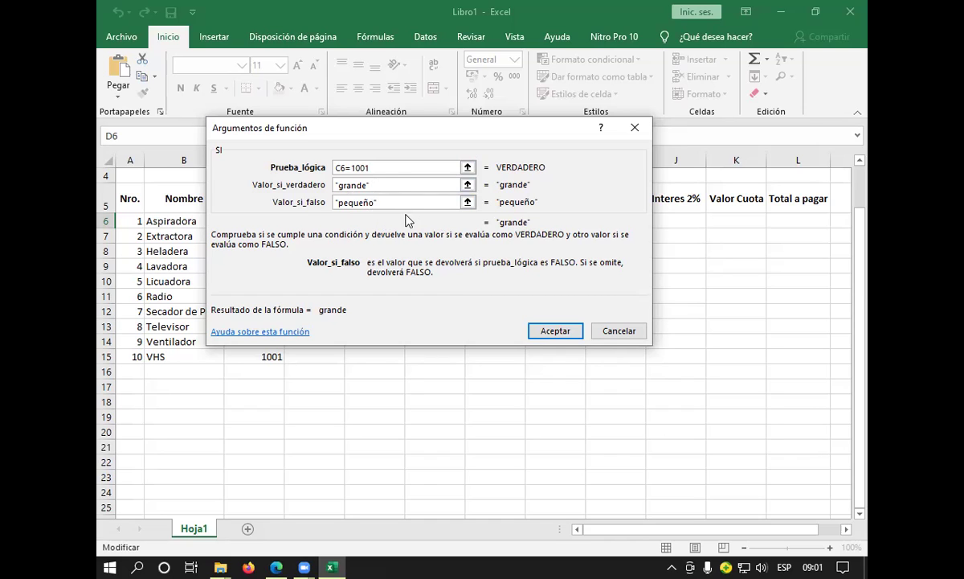
pyautogui.click(547, 328)
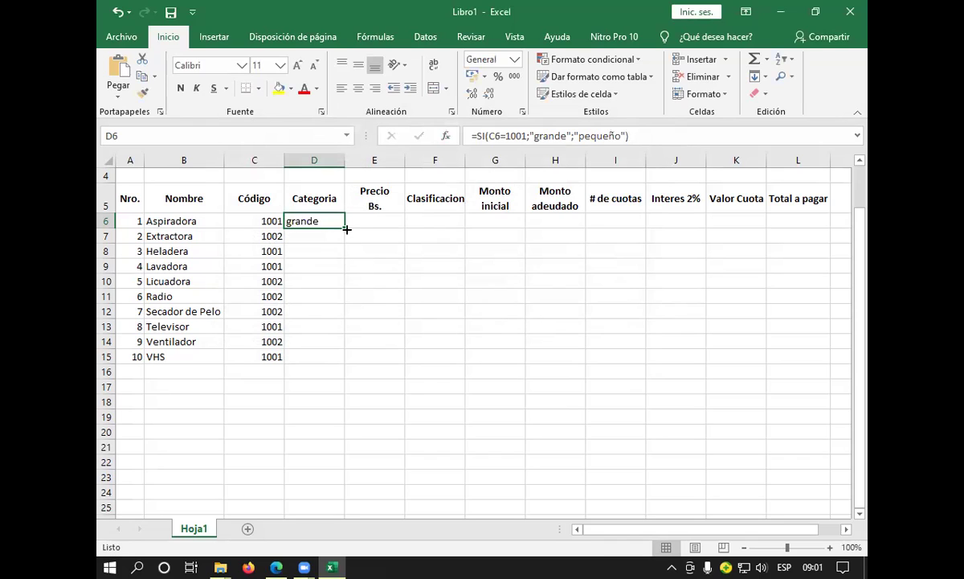
# Fill D6's SI formula down through D15, then select E6
pyautogui.moveTo(344, 228); pyautogui.dragTo(337, 357)
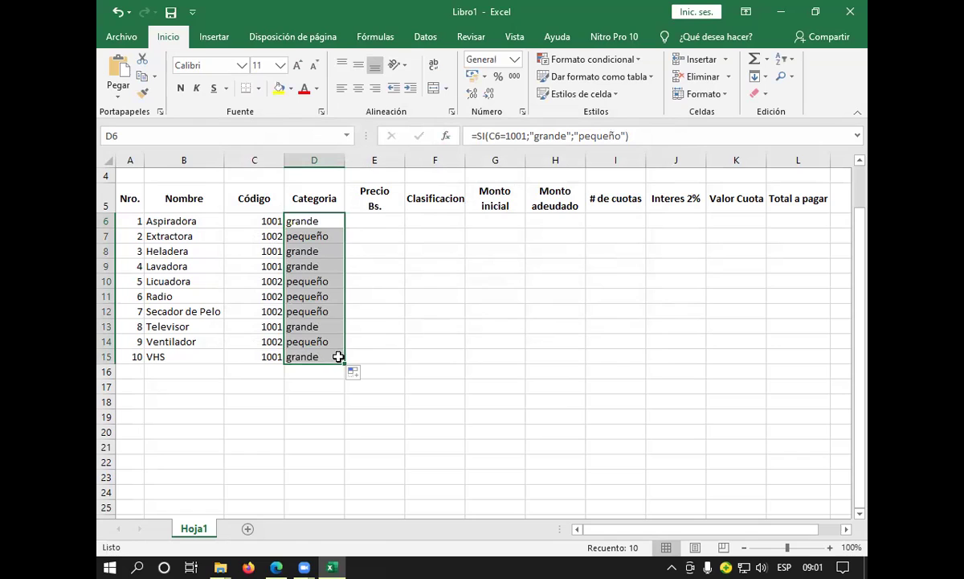
pyautogui.click(378, 219)
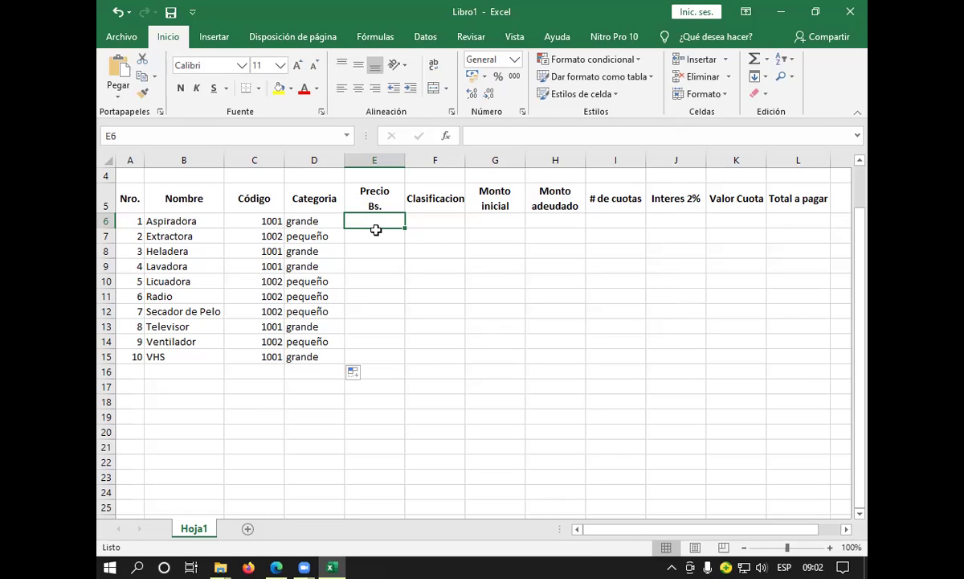
pyautogui.click(333, 224)
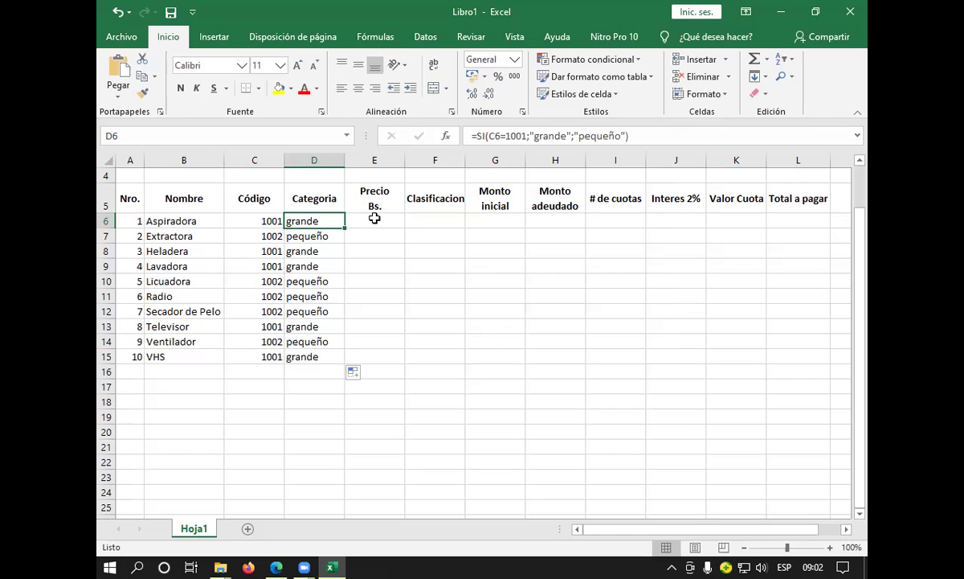
pyautogui.click(375, 219)
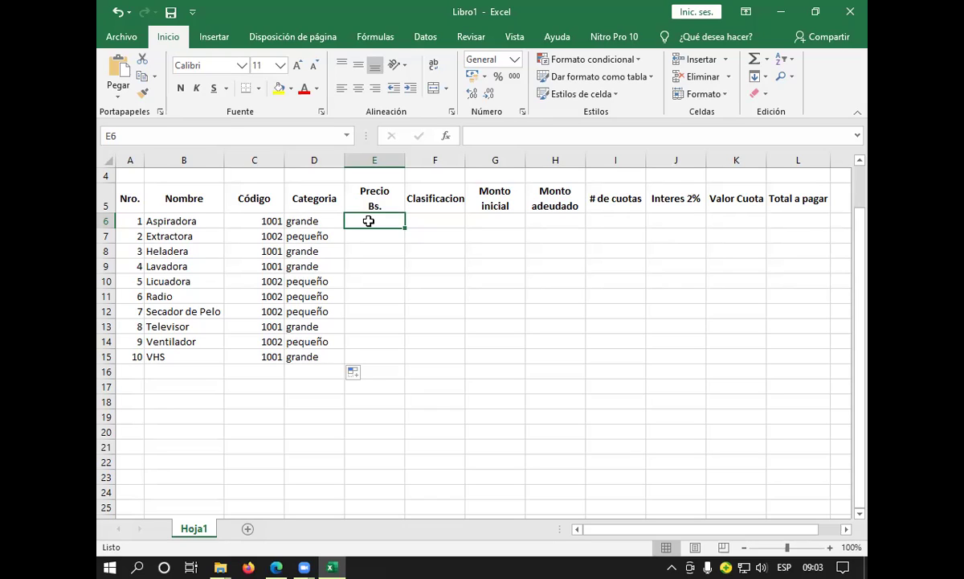
# Insert an SI function in E6 with the logical test C6=1001
pyautogui.click(466, 136)
pyautogui.click(448, 137)
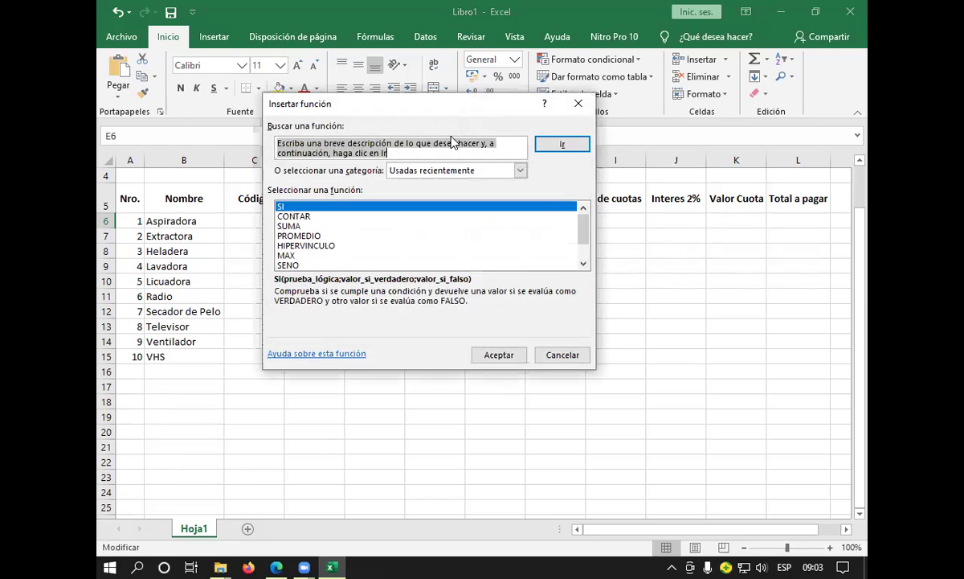
pyautogui.click(364, 208)
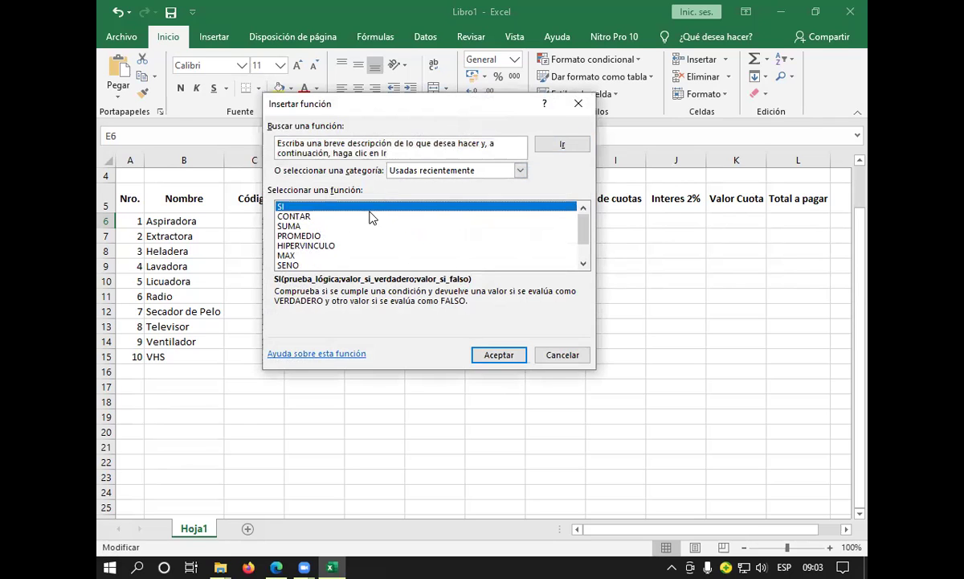
pyautogui.click(506, 355)
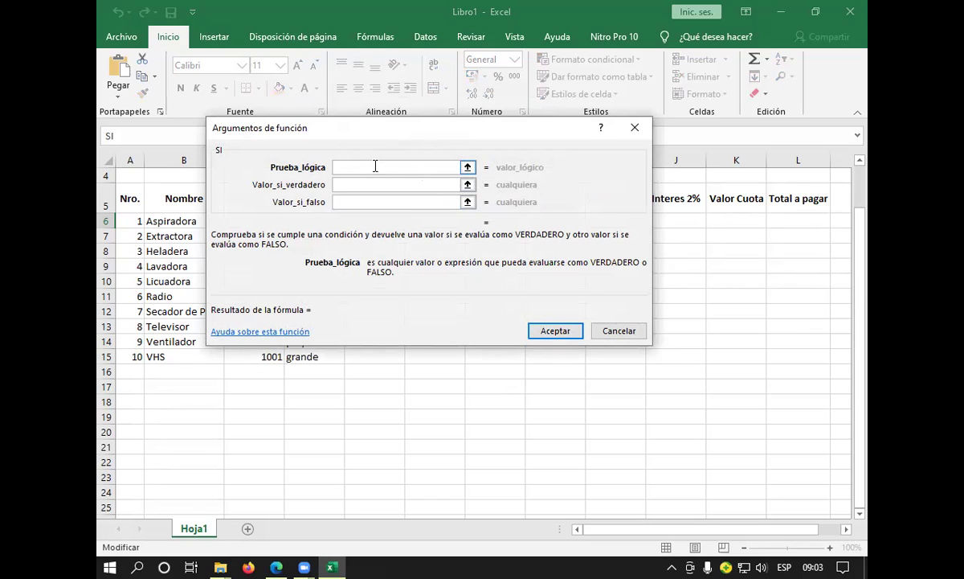
pyautogui.click(467, 166)
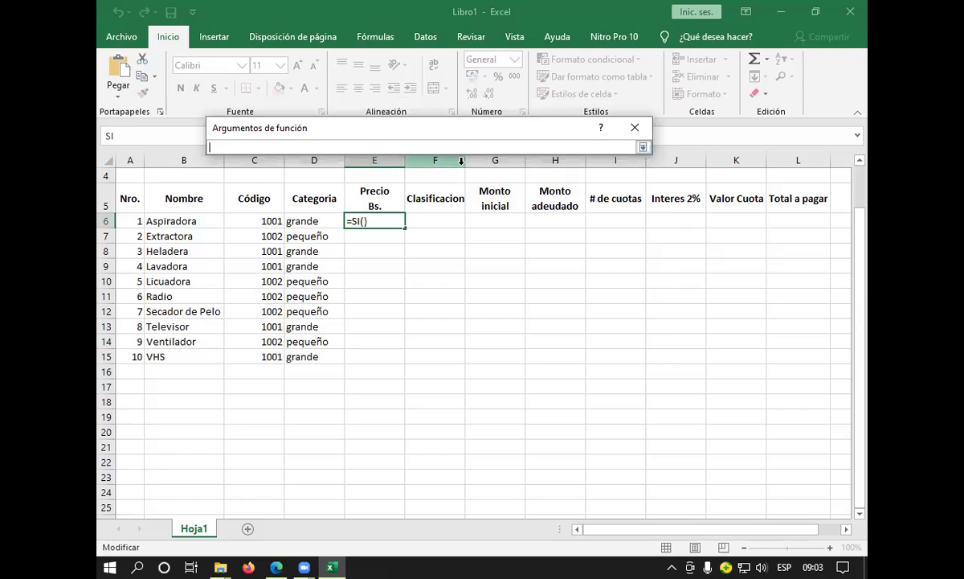
pyautogui.click(270, 221)
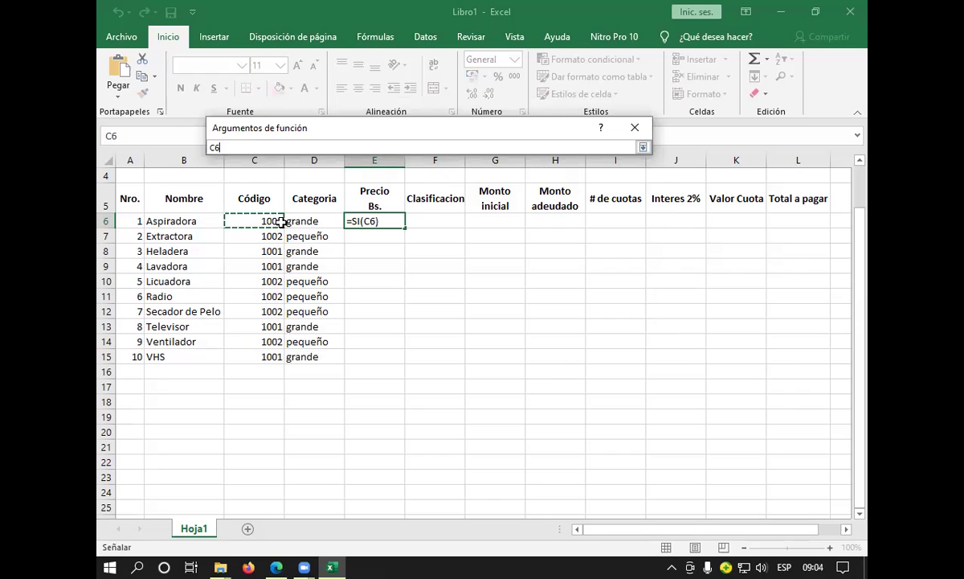
pyautogui.write('=1001')
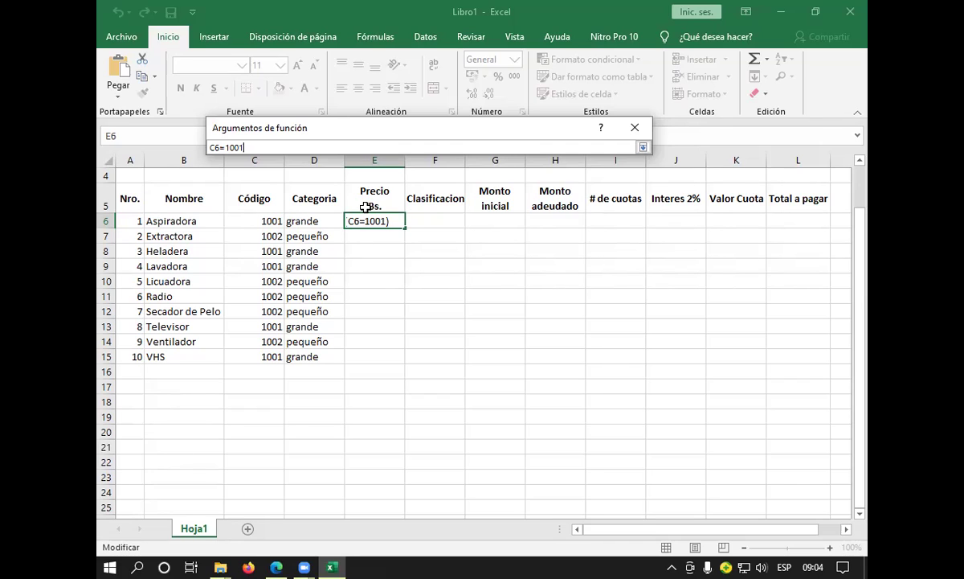
pyautogui.press('Return')
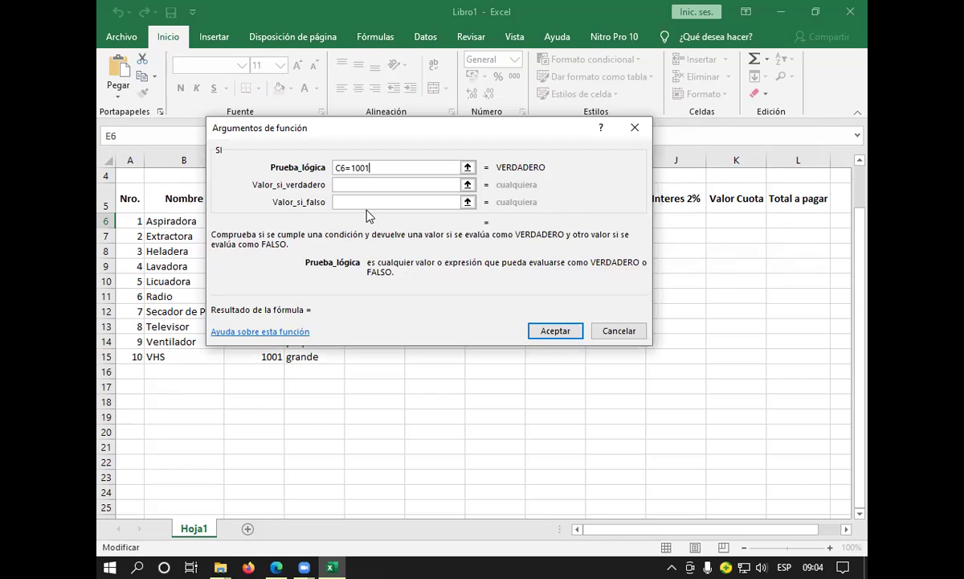
# Make E6 return 3500 if true and 600 if false, then fill down to E15
pyautogui.click(379, 185)
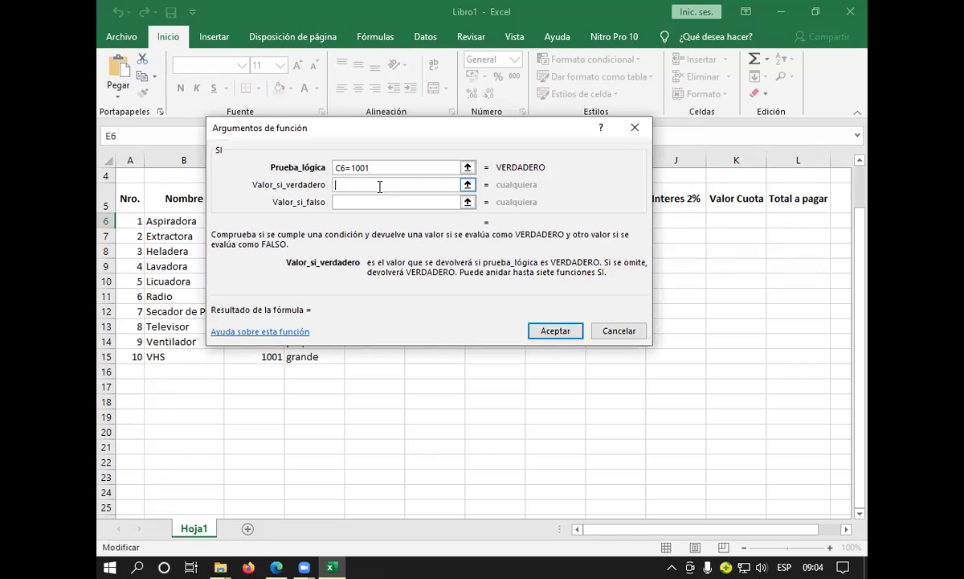
pyautogui.write('3500')
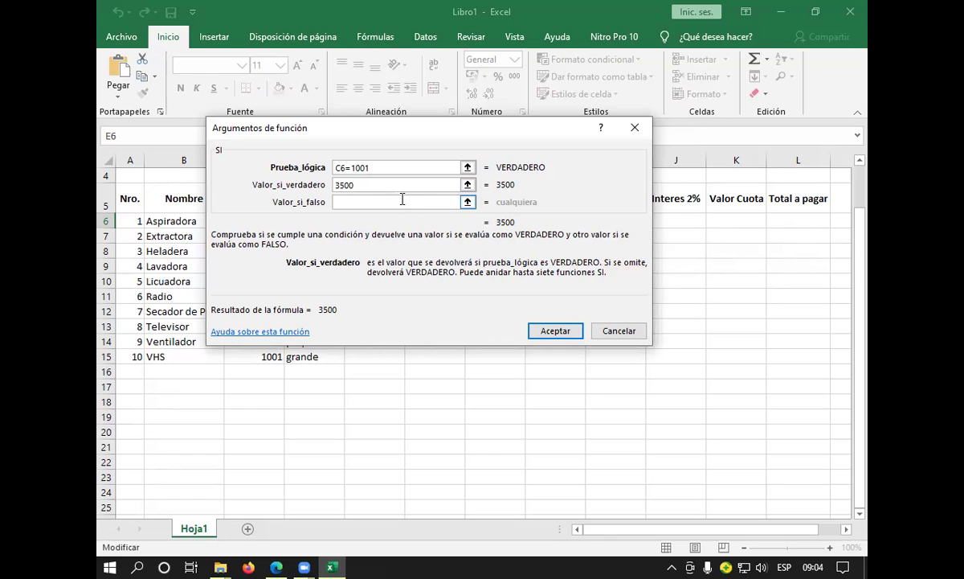
pyautogui.click(402, 202)
pyautogui.write('600')
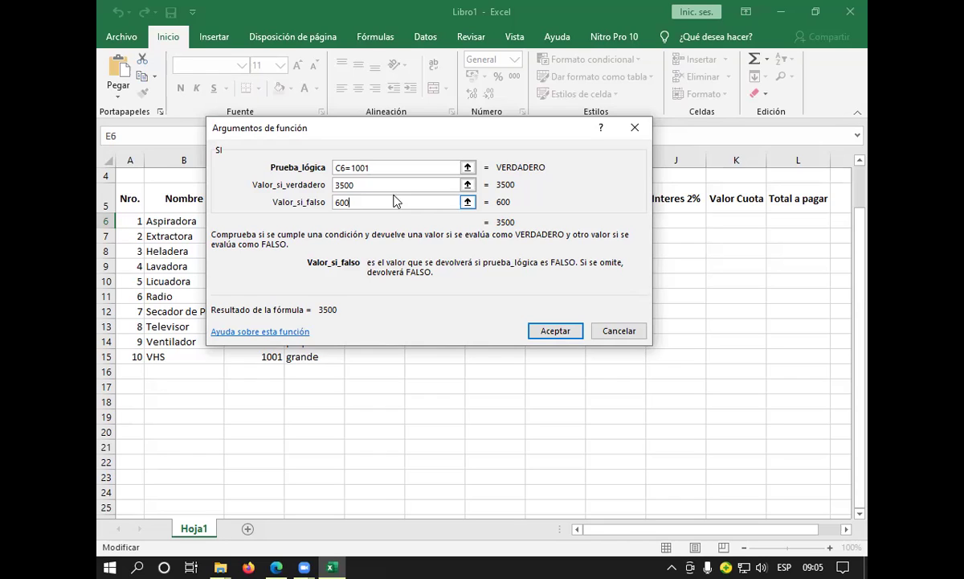
pyautogui.click(553, 330)
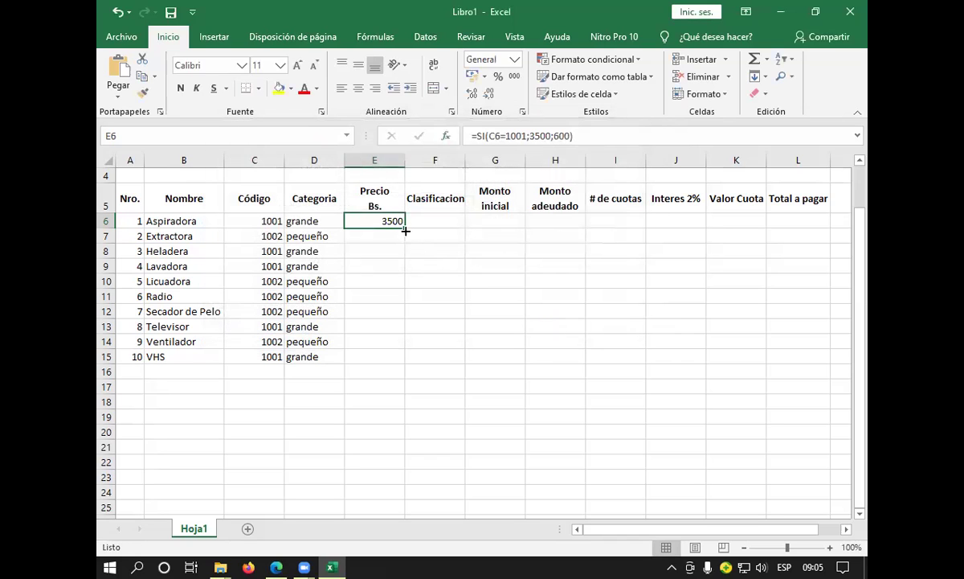
pyautogui.moveTo(406, 227); pyautogui.dragTo(397, 362)
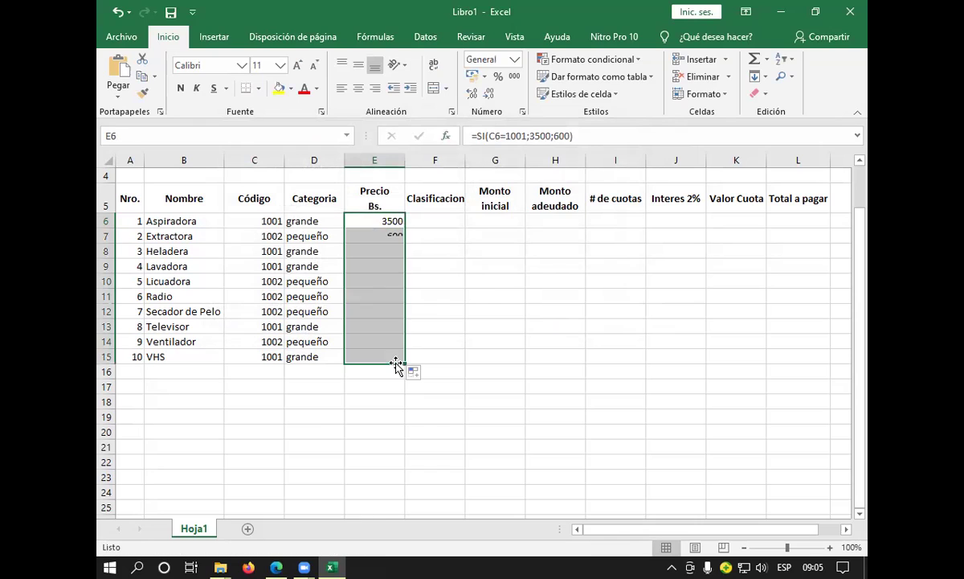
# Select cell F6, the first Clasificacion cell
pyautogui.click(450, 221)
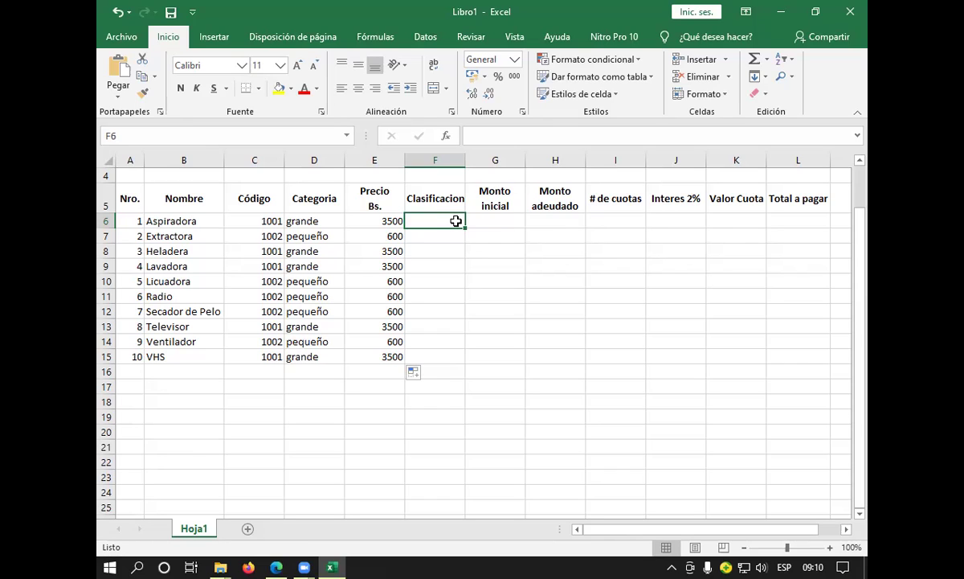
pyautogui.click(455, 232)
pyautogui.click(456, 223)
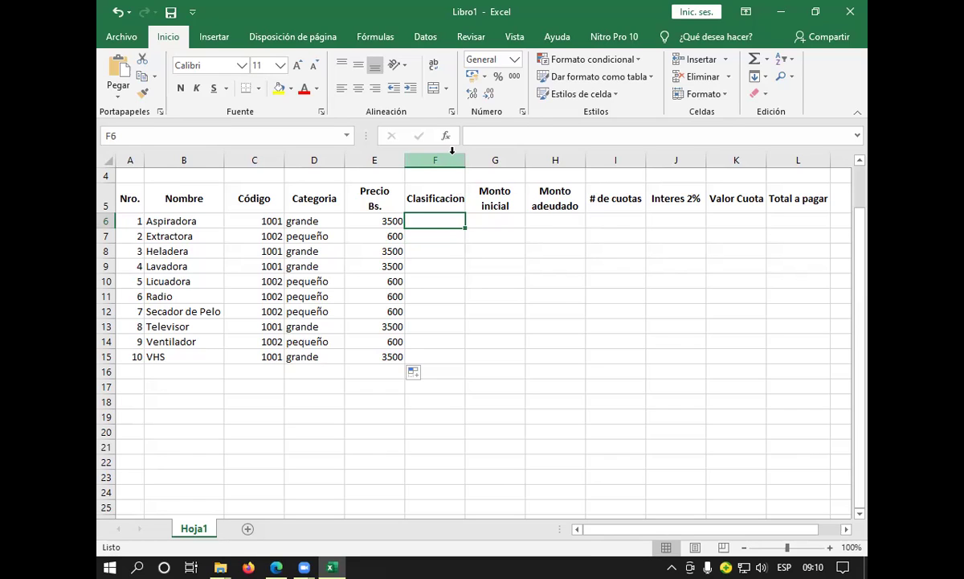
# Insert an SI function in F6 and move its arguments window off the price column
pyautogui.click(447, 138)
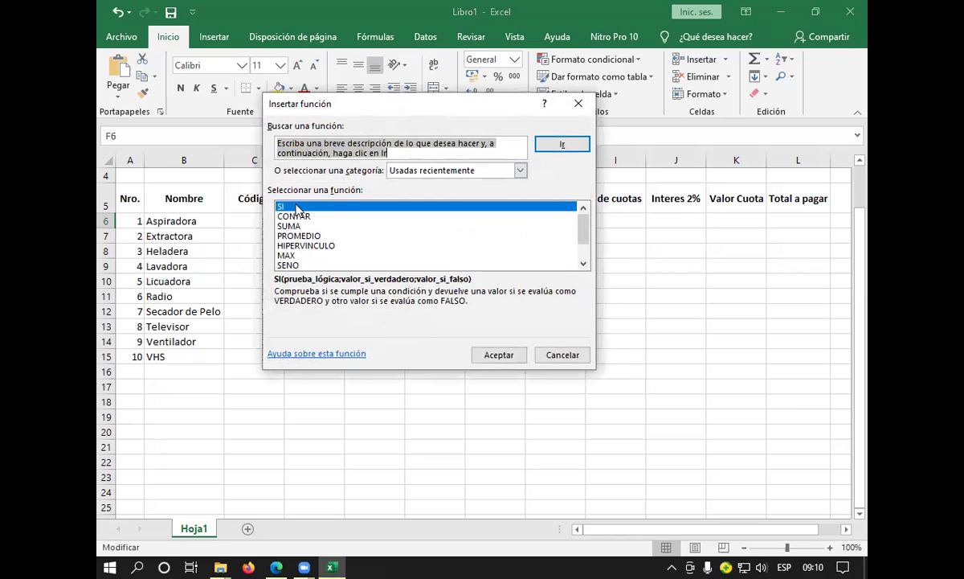
pyautogui.click(509, 354)
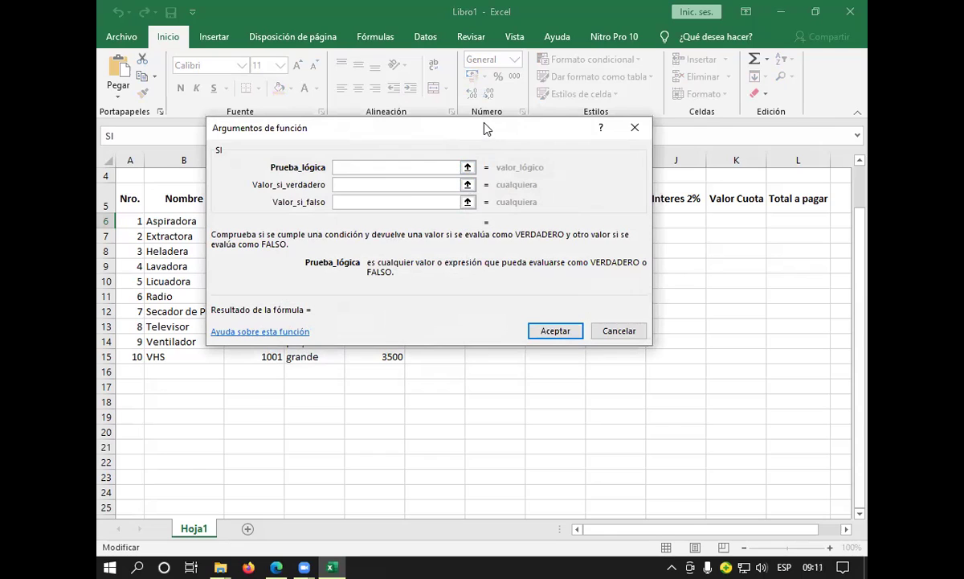
pyautogui.moveTo(485, 129); pyautogui.dragTo(516, 123)
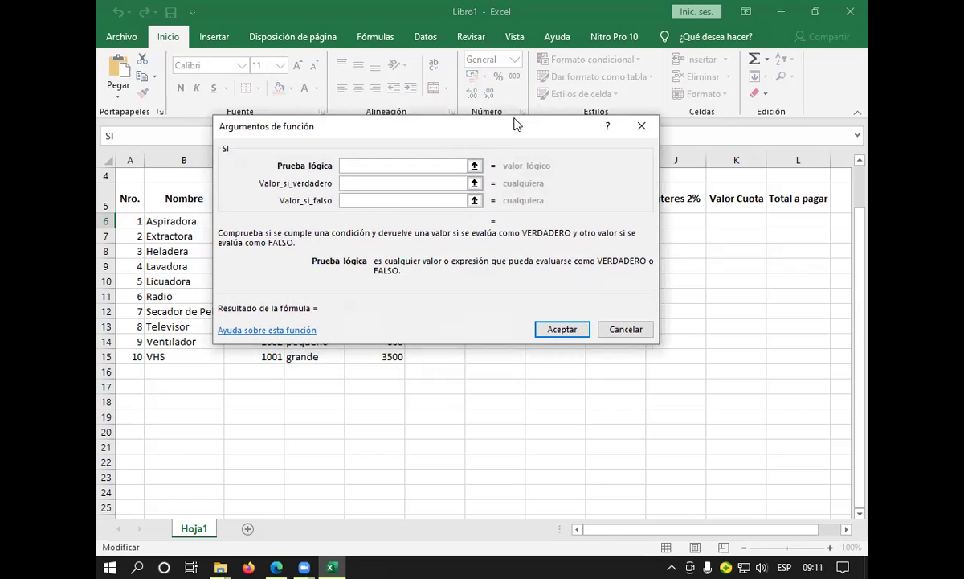
pyautogui.moveTo(516, 123); pyautogui.dragTo(516, 122)
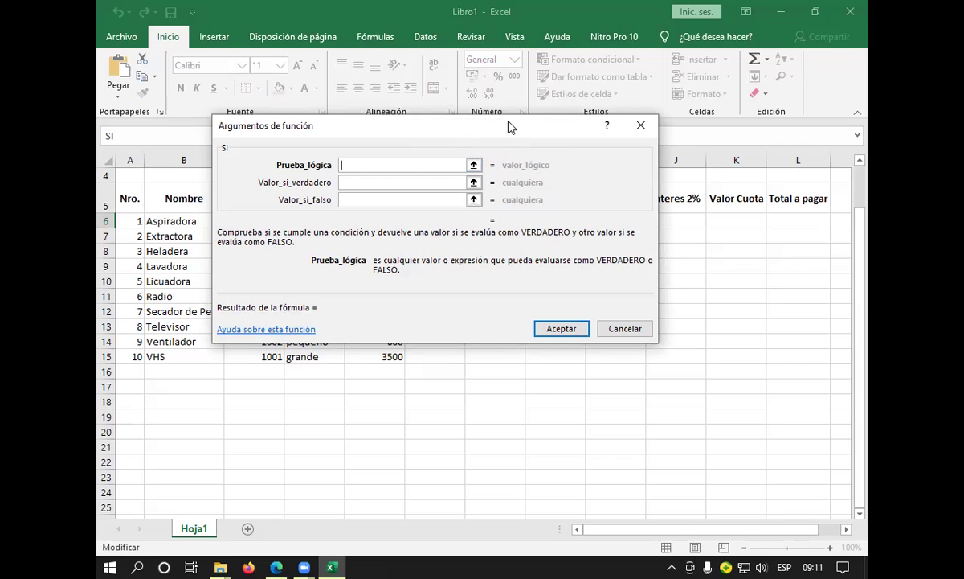
pyautogui.moveTo(508, 126); pyautogui.dragTo(730, 132)
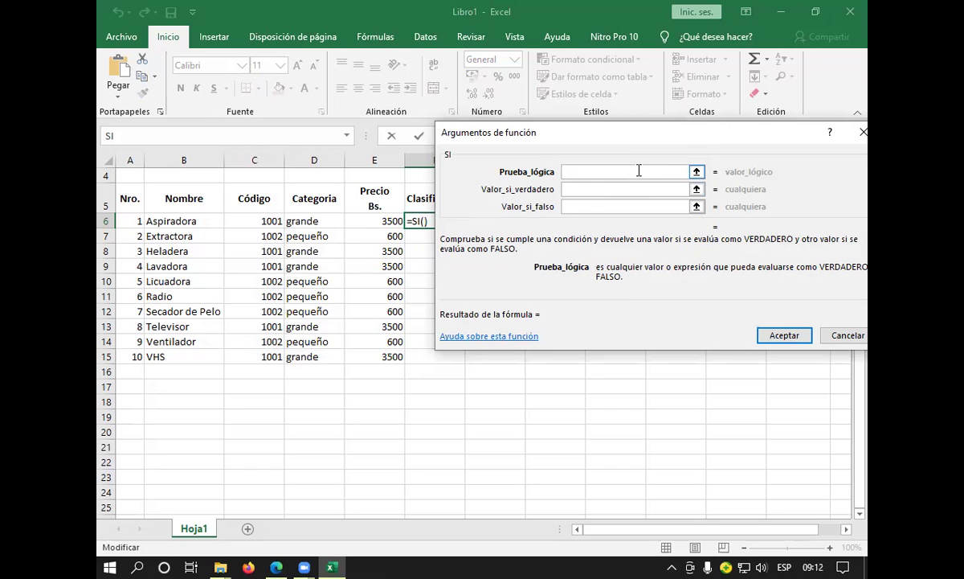
# Fill F6's SI arguments: test E6=3500, "consul" if true, samsung if false
pyautogui.click(386, 226)
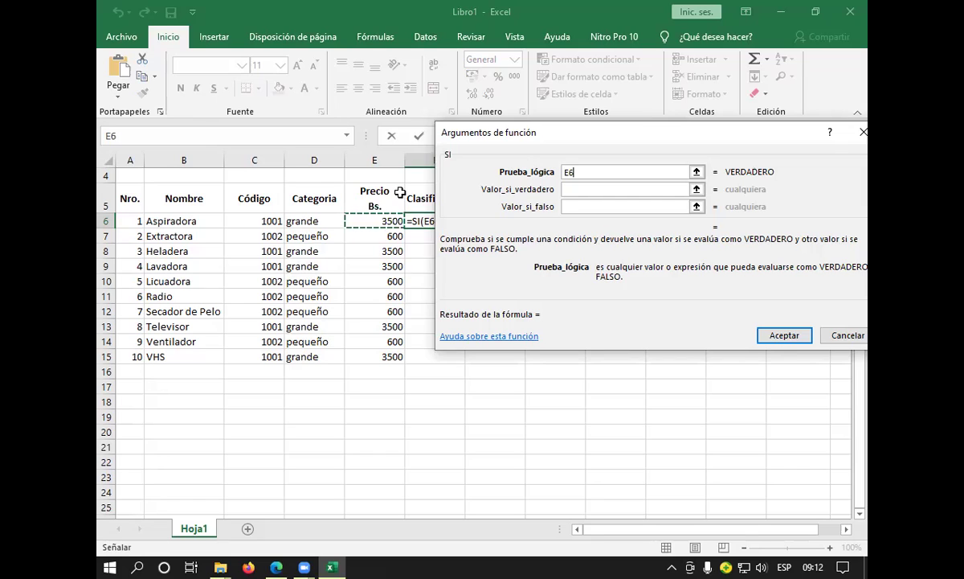
pyautogui.write('=')
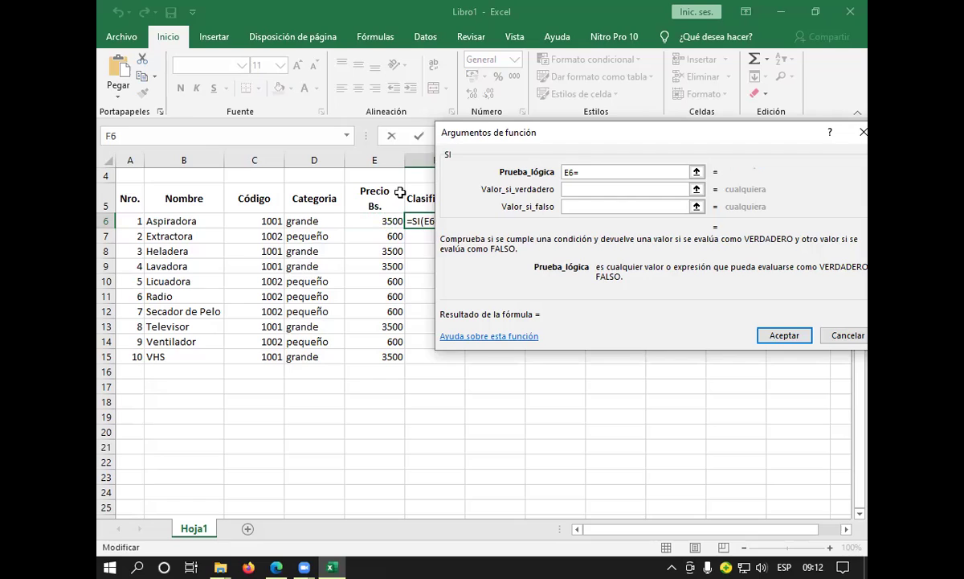
pyautogui.write('3500')
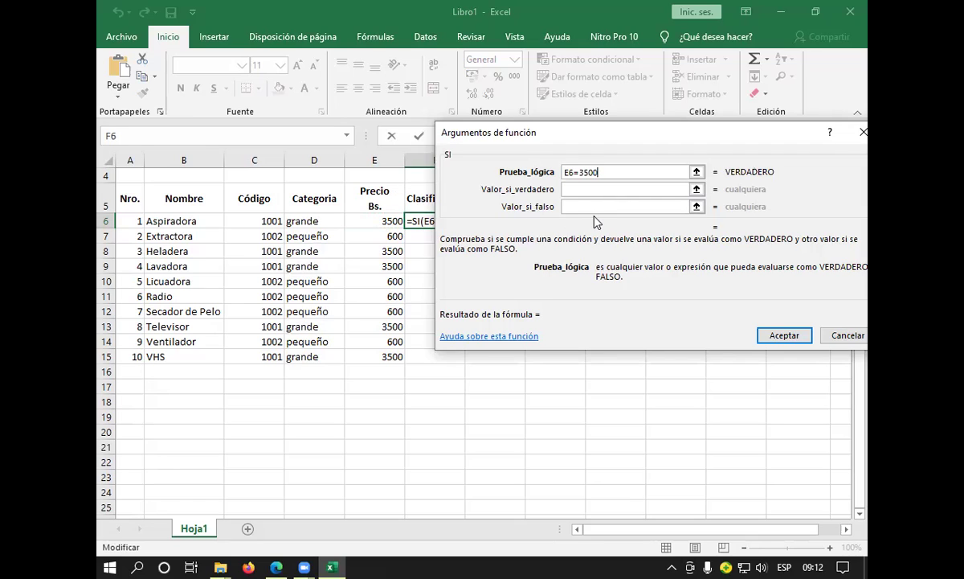
pyautogui.click(589, 189)
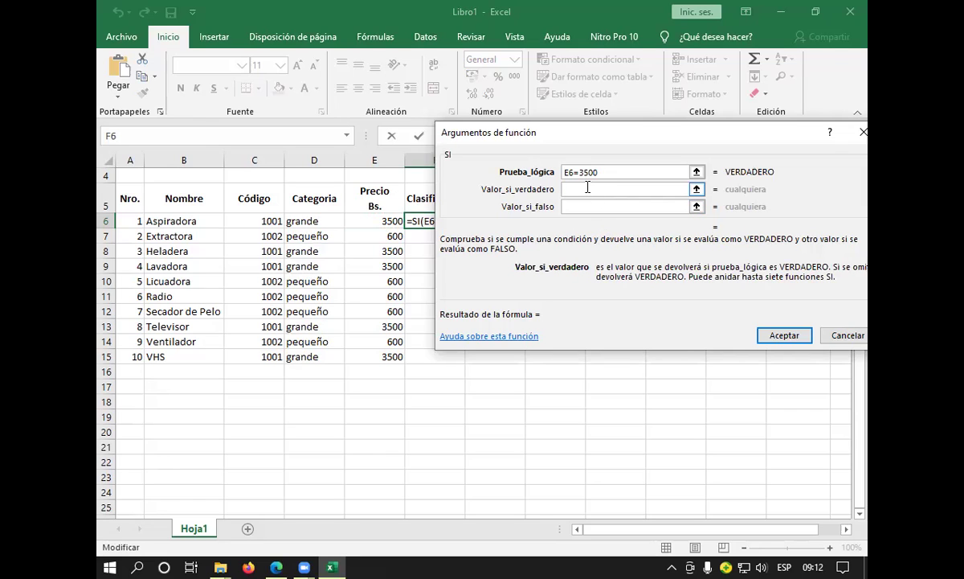
pyautogui.write('consul')
pyautogui.click(593, 207)
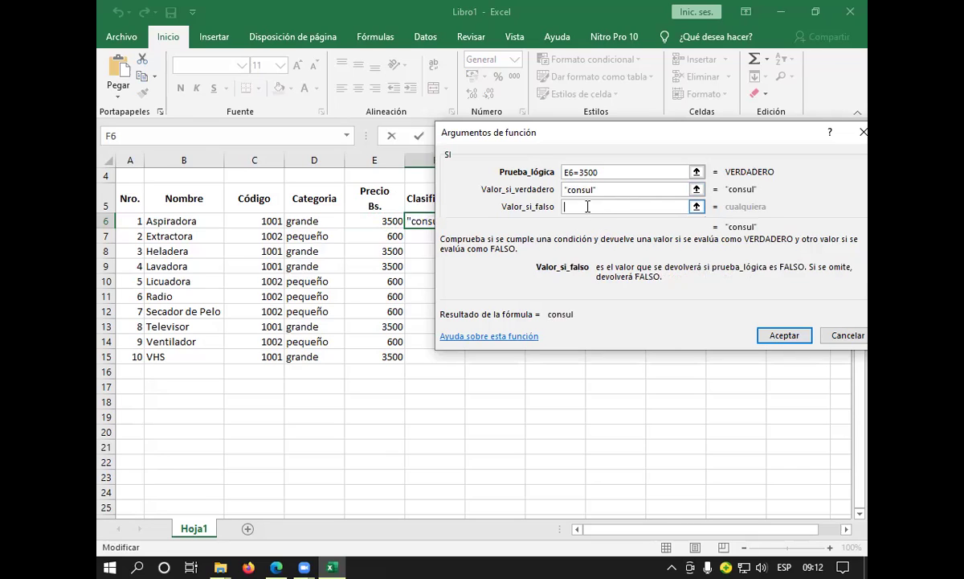
pyautogui.write('sam')
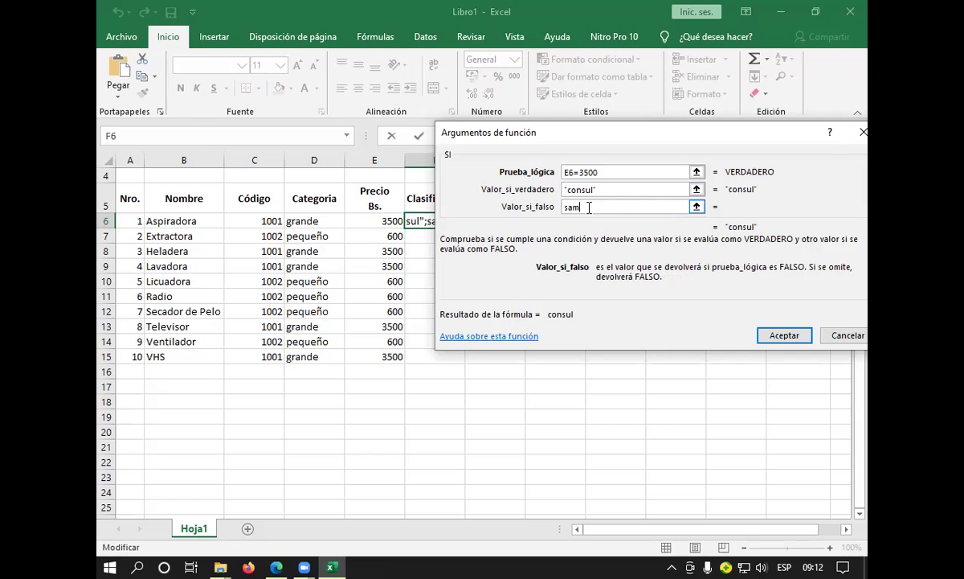
pyautogui.write('sung')
pyautogui.moveTo(724, 136); pyautogui.dragTo(551, 155)
# Confirm F6's SI formula and copy it down to F15
pyautogui.click(610, 355)
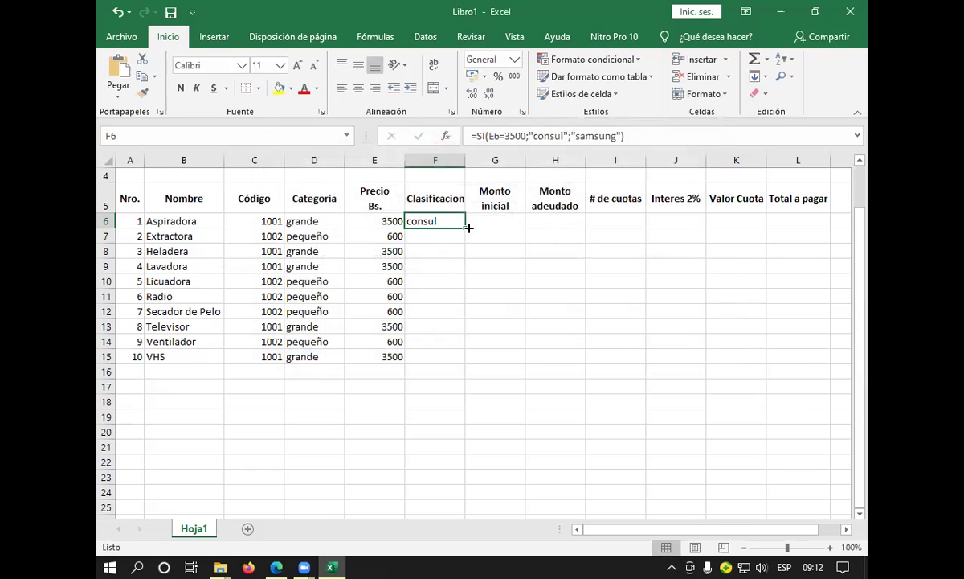
pyautogui.moveTo(464, 228)
pyautogui.mouseDown()
pyautogui.moveTo(450, 314)
pyautogui.moveTo(459, 363)
pyautogui.mouseUp()
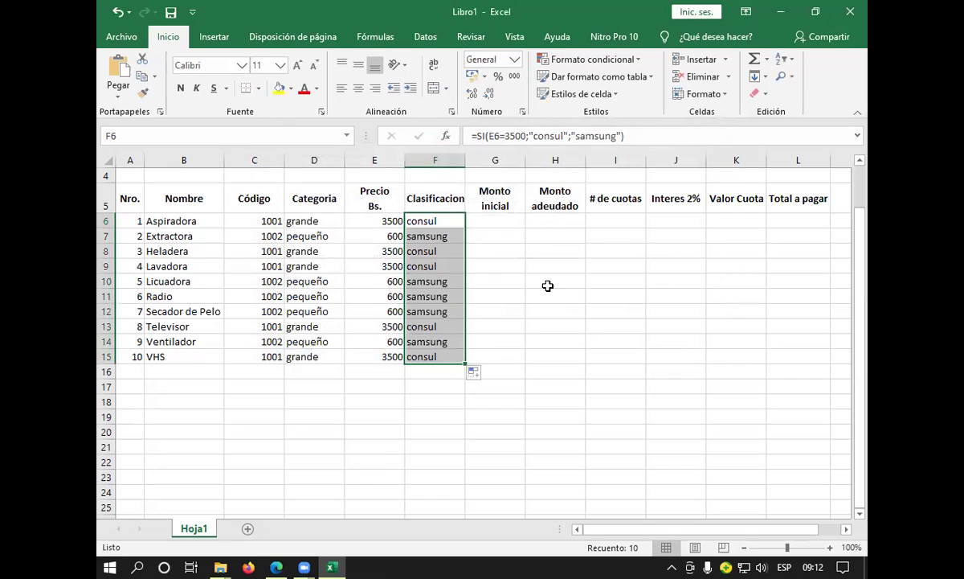
pyautogui.click(507, 219)
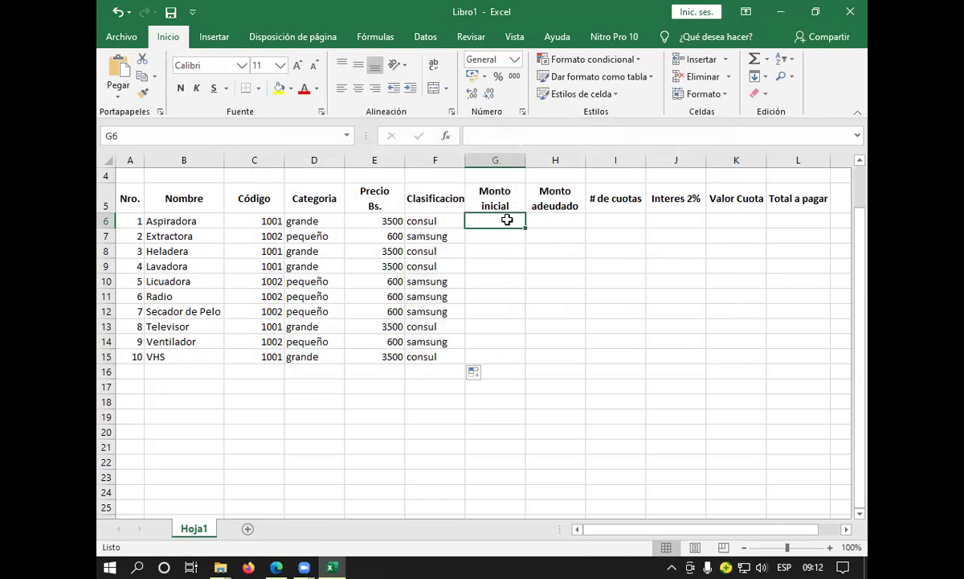
# Center the consul/samsung entries in F6:F15
pyautogui.moveTo(454, 222); pyautogui.dragTo(447, 353)
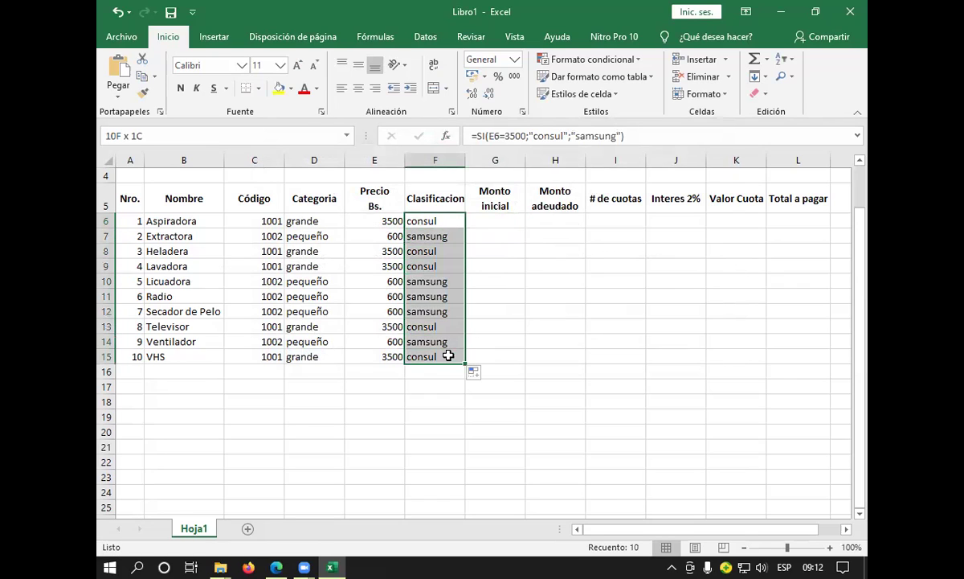
pyautogui.click(375, 93)
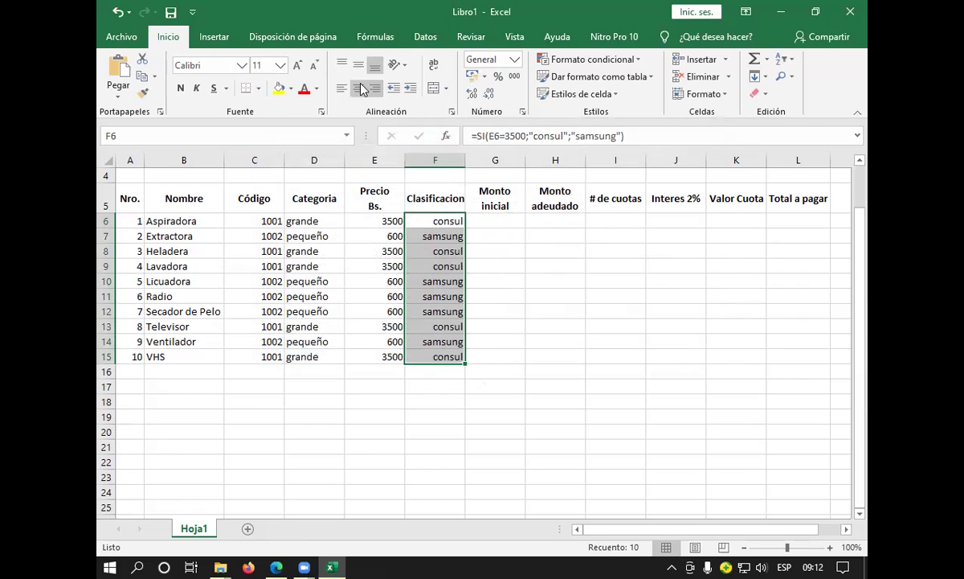
pyautogui.click(361, 88)
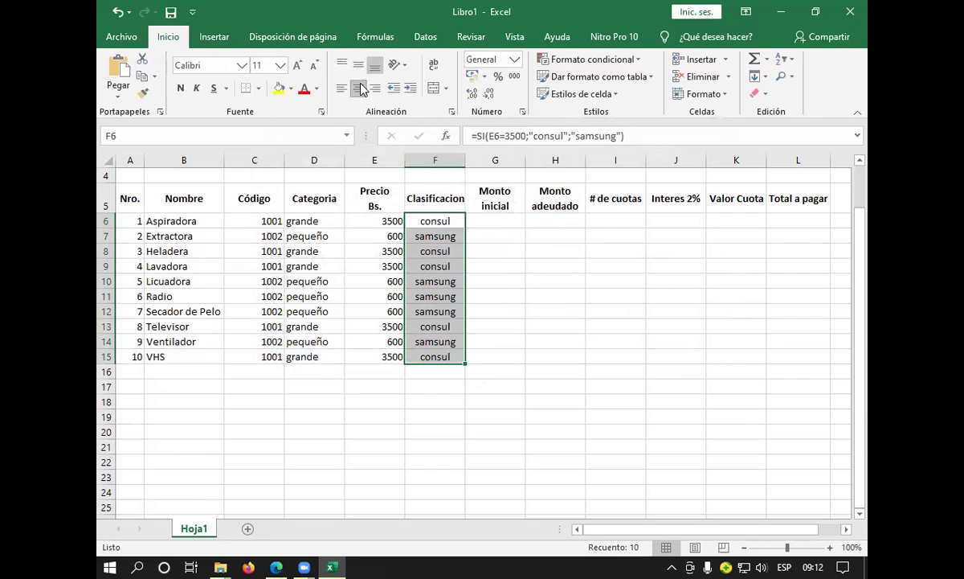
pyautogui.click(502, 221)
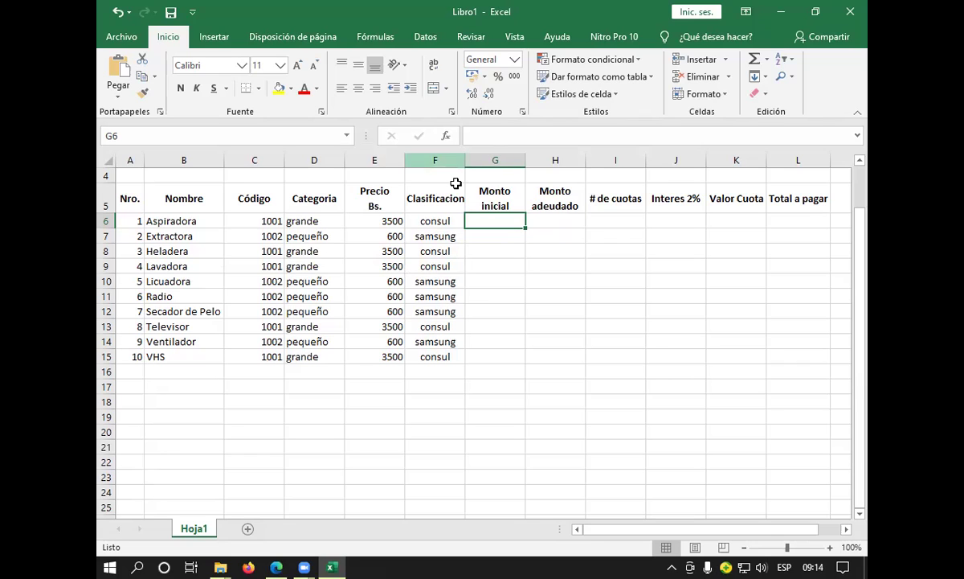
# Insert an SI function in G6 and pick cell D6 for its logical test
pyautogui.click(445, 137)
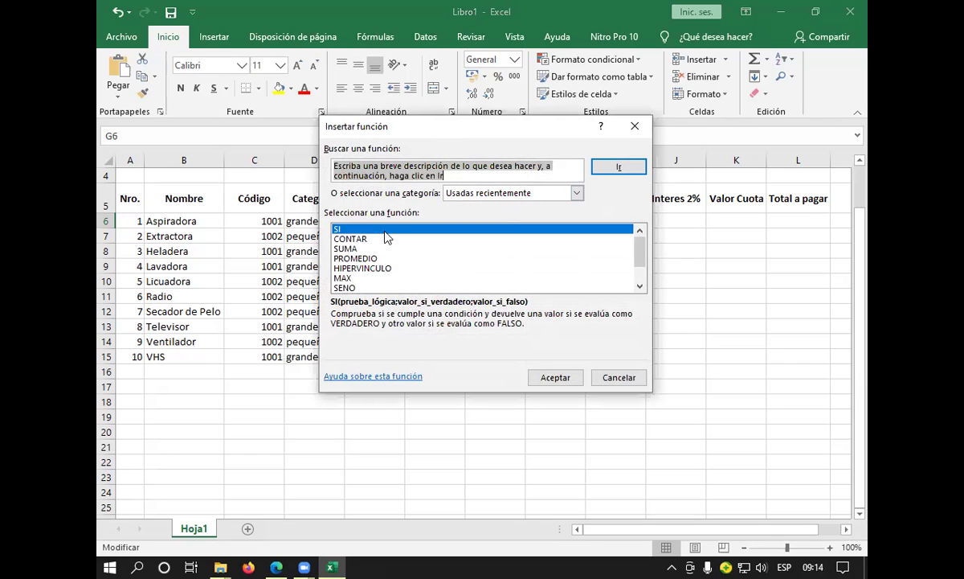
pyautogui.click(563, 376)
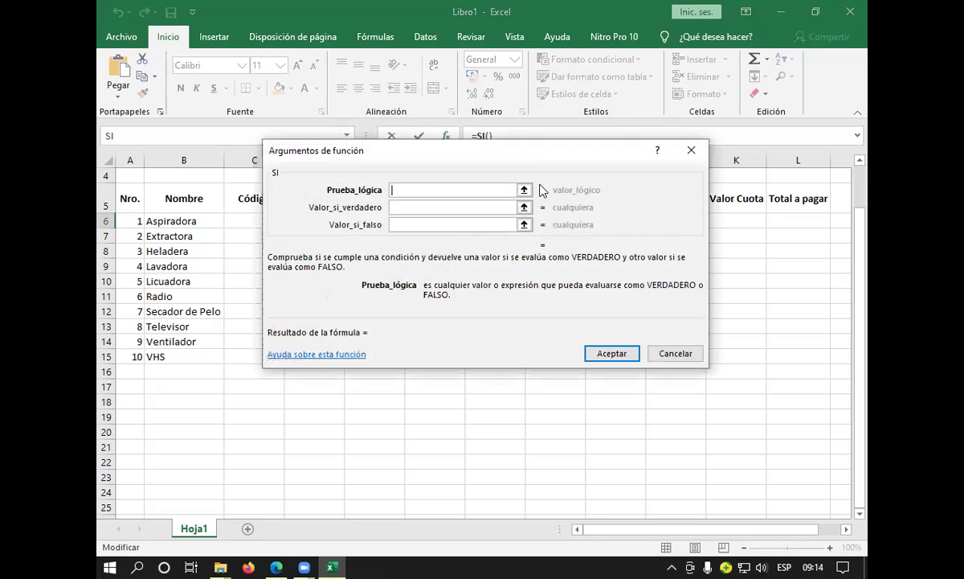
pyautogui.moveTo(542, 156); pyautogui.dragTo(558, 154)
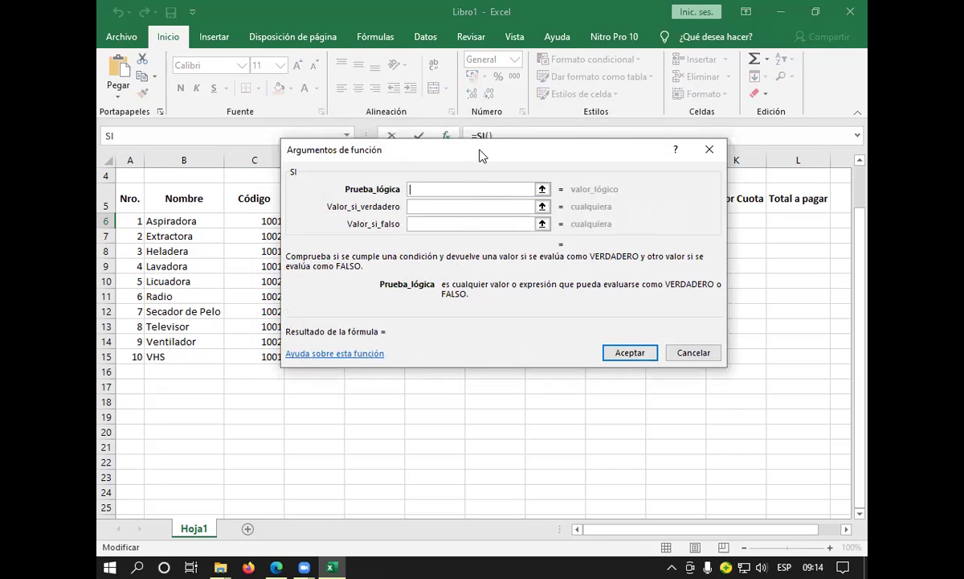
pyautogui.click(542, 191)
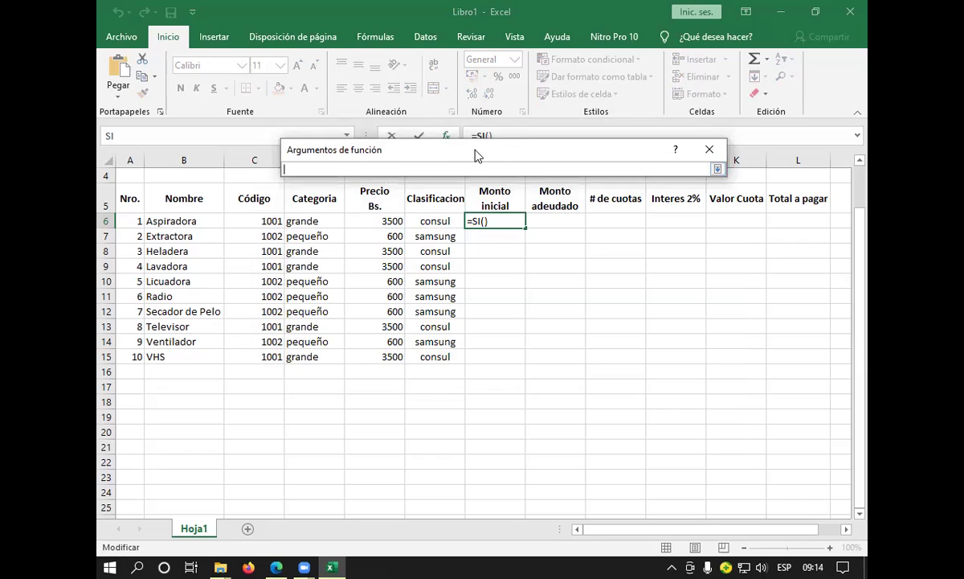
pyautogui.click(309, 221)
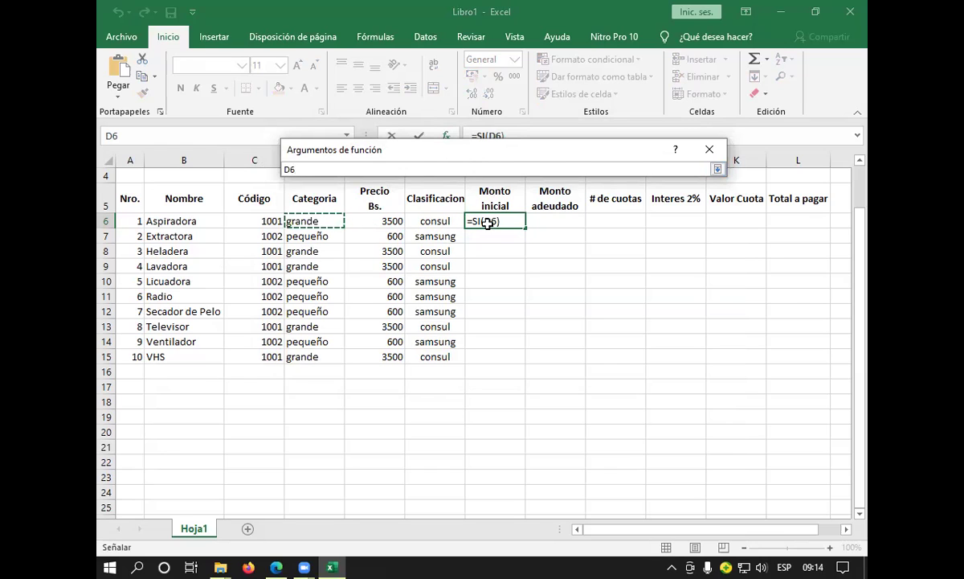
# Complete the logical test as D6="grande", which evaluates to VERDADERO
pyautogui.press('Return')
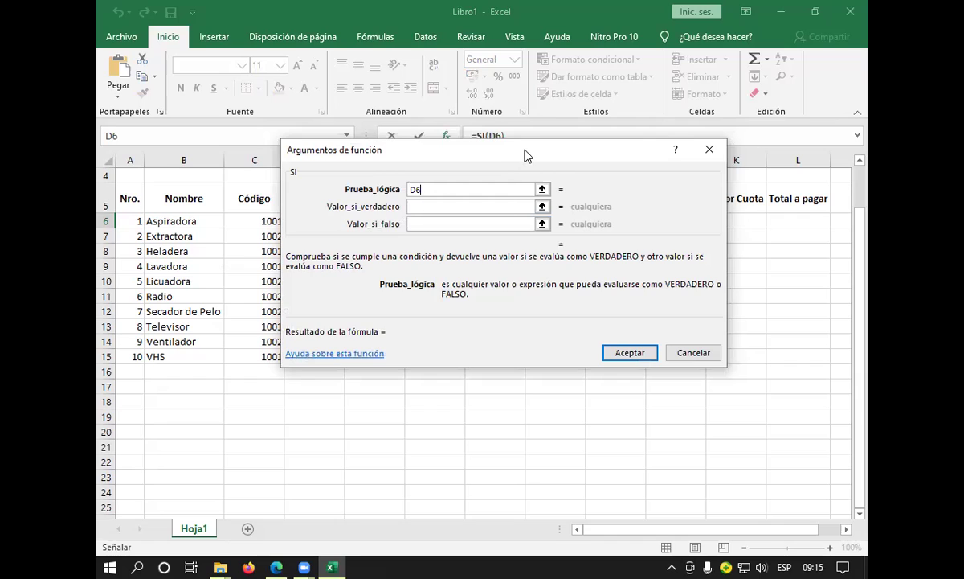
pyautogui.moveTo(526, 155); pyautogui.dragTo(542, 148)
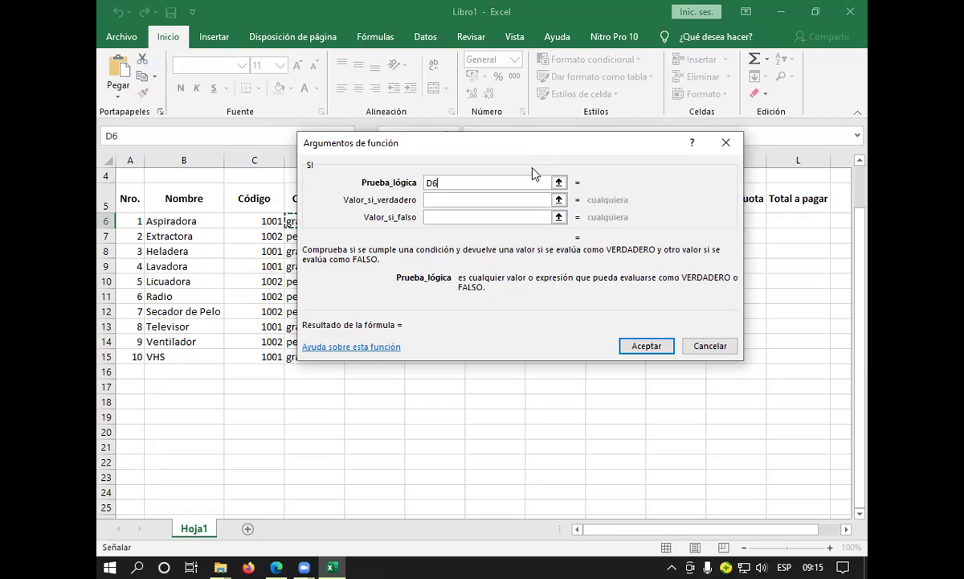
pyautogui.write('=')
pyautogui.write('"grande')
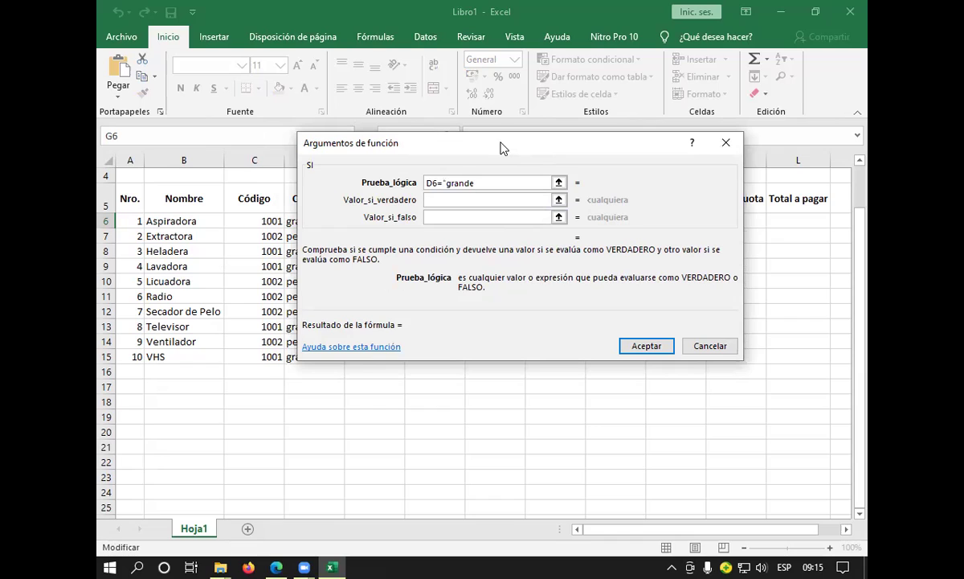
pyautogui.write('"')
pyautogui.click(441, 198)
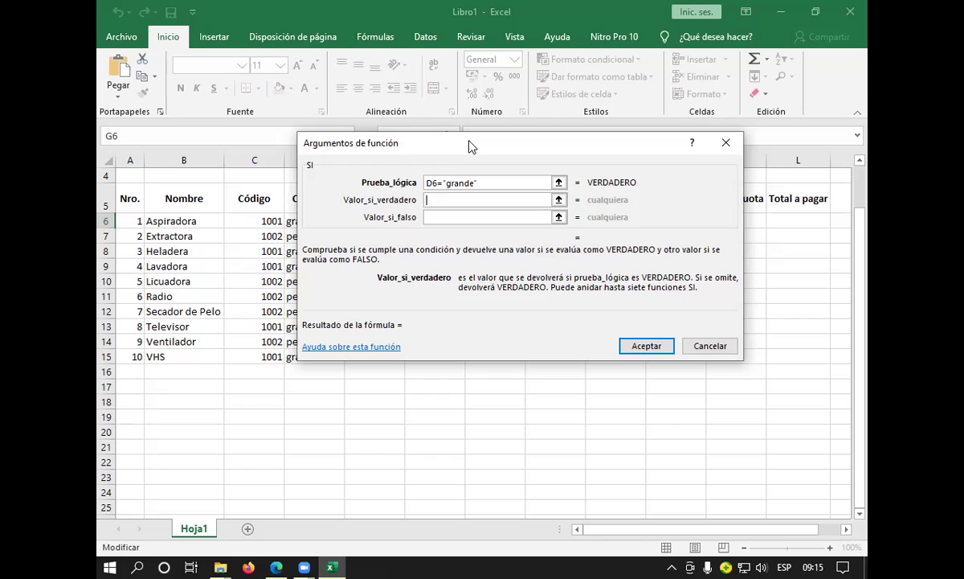
pyautogui.moveTo(472, 147); pyautogui.dragTo(590, 149)
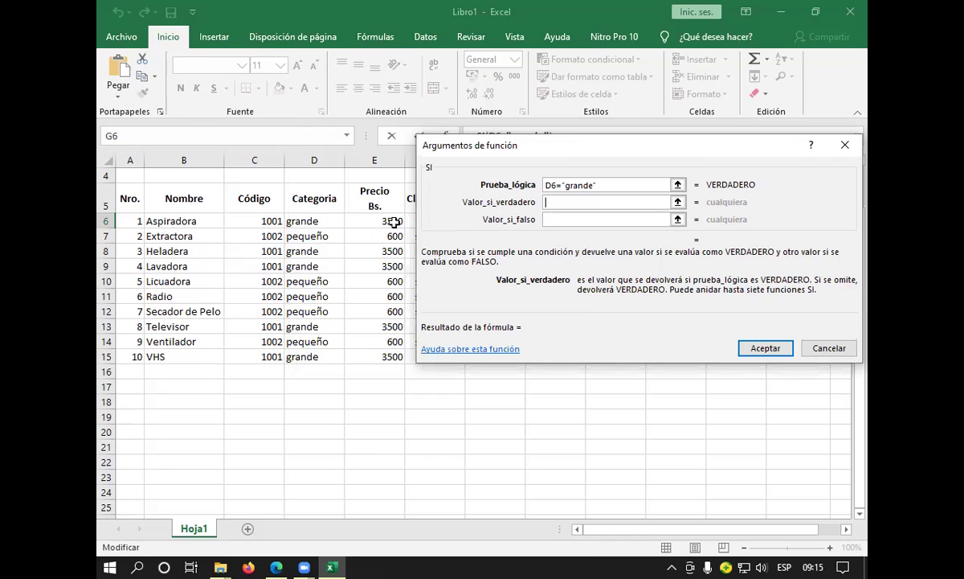
# Set the SI value-if-true to E6*20%
pyautogui.click(392, 222)
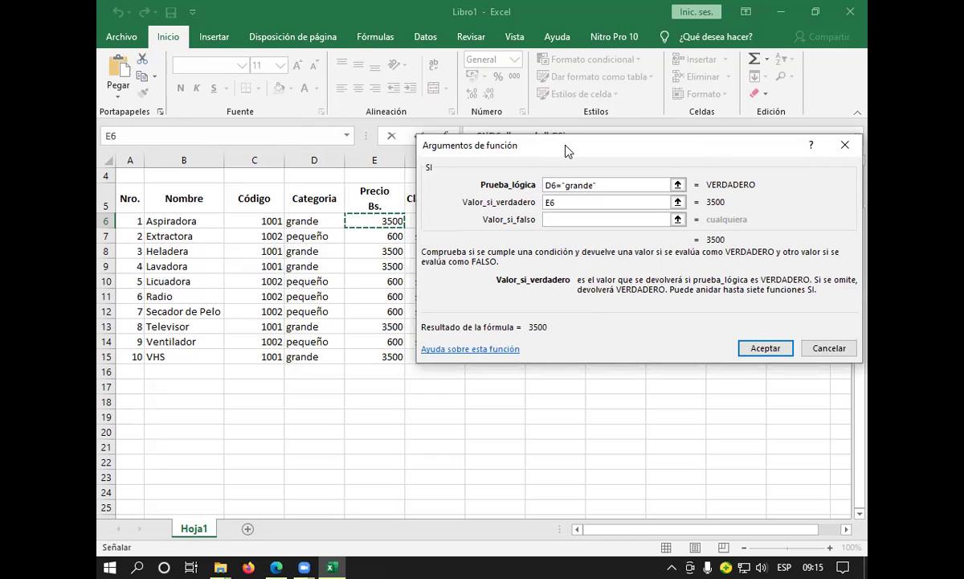
pyautogui.moveTo(574, 153); pyautogui.dragTo(565, 148)
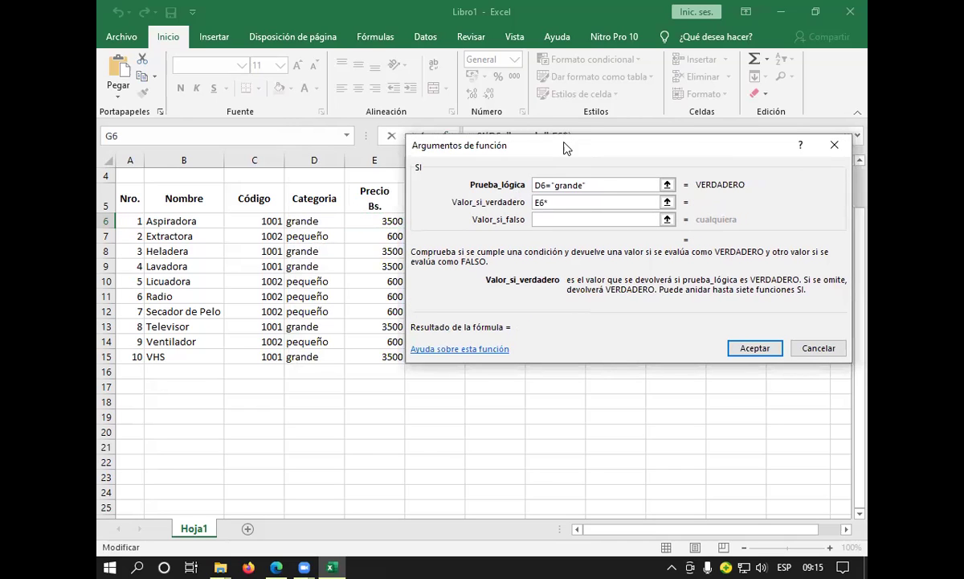
pyautogui.write('20')
pyautogui.write('%')
pyautogui.click(556, 221)
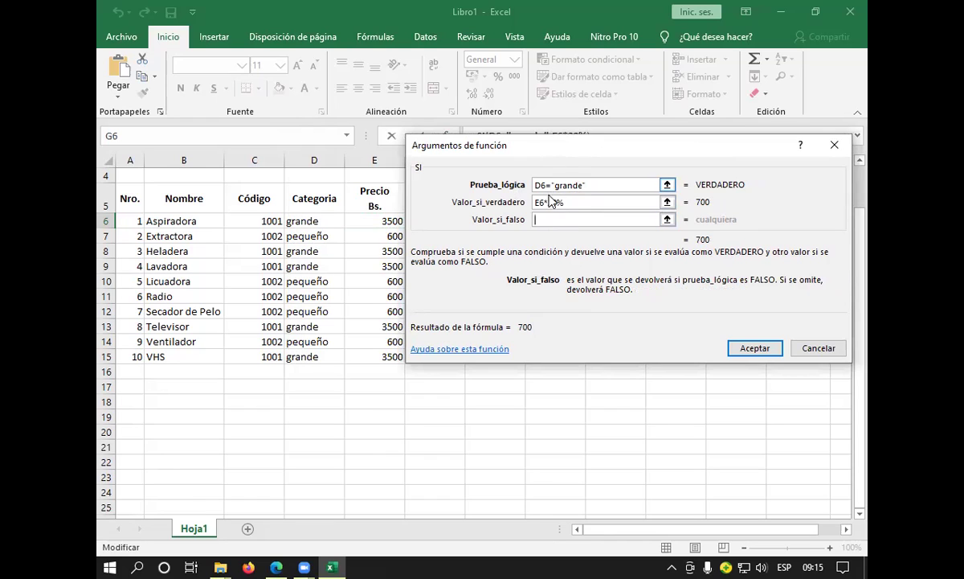
# Set the value-if-false to E6*10% and accept the formula, showing 700 in G6
pyautogui.click(375, 226)
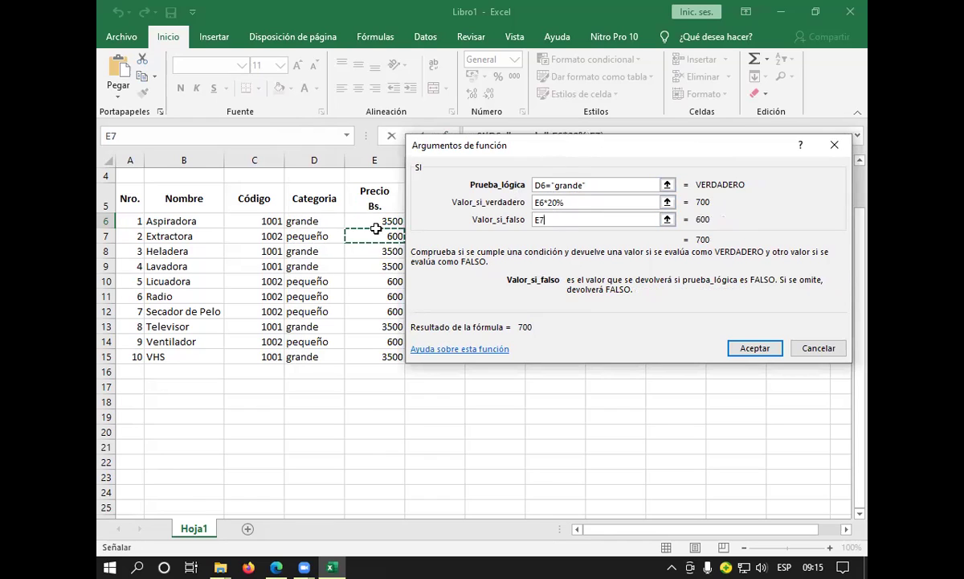
pyautogui.click(377, 236)
pyautogui.click(382, 220)
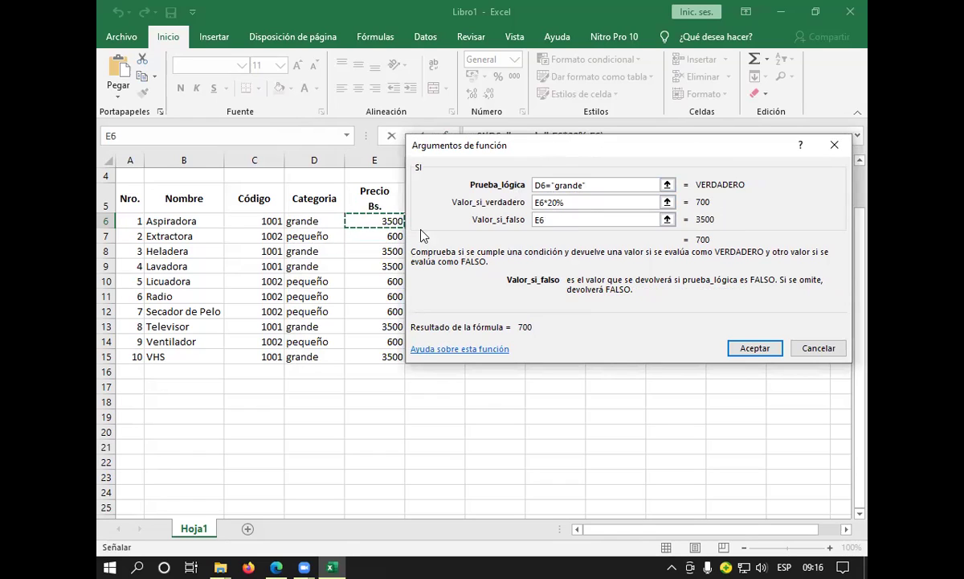
pyautogui.click(552, 219)
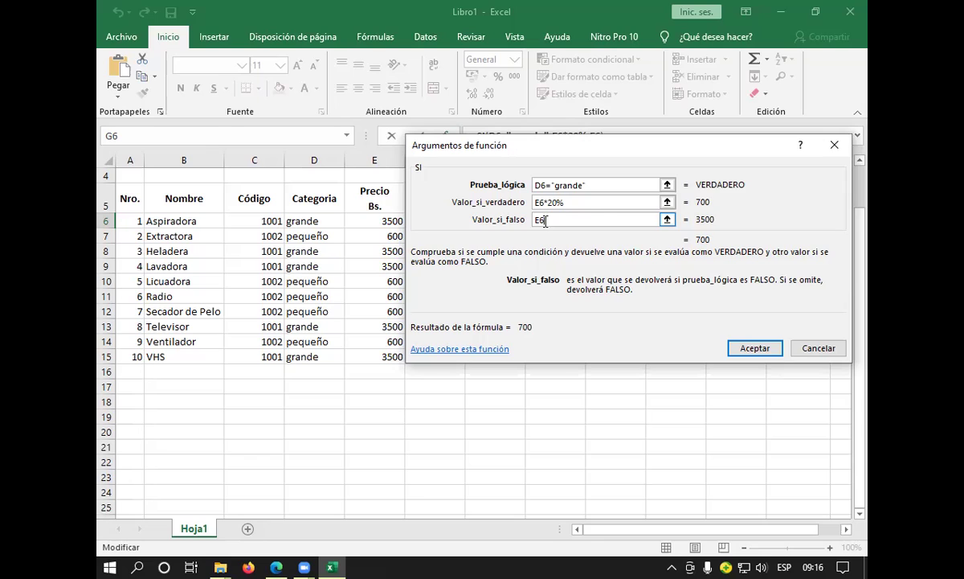
pyautogui.write('*10')
pyautogui.write('%')
pyautogui.moveTo(627, 161); pyautogui.dragTo(463, 169)
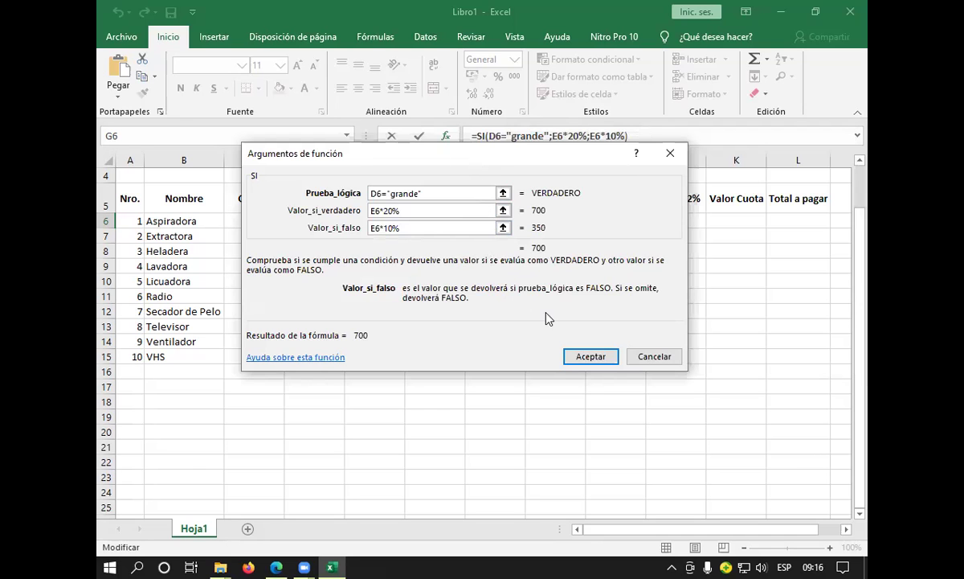
pyautogui.click(587, 356)
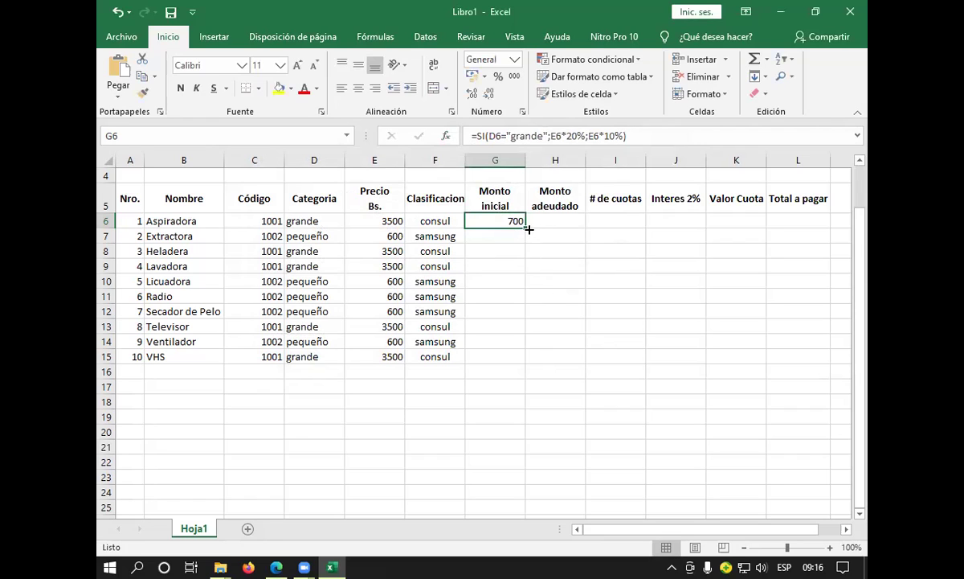
# Copy the G6 SI formula down to G15, giving 700 or 60 per item
pyautogui.moveTo(527, 221); pyautogui.dragTo(524, 363)
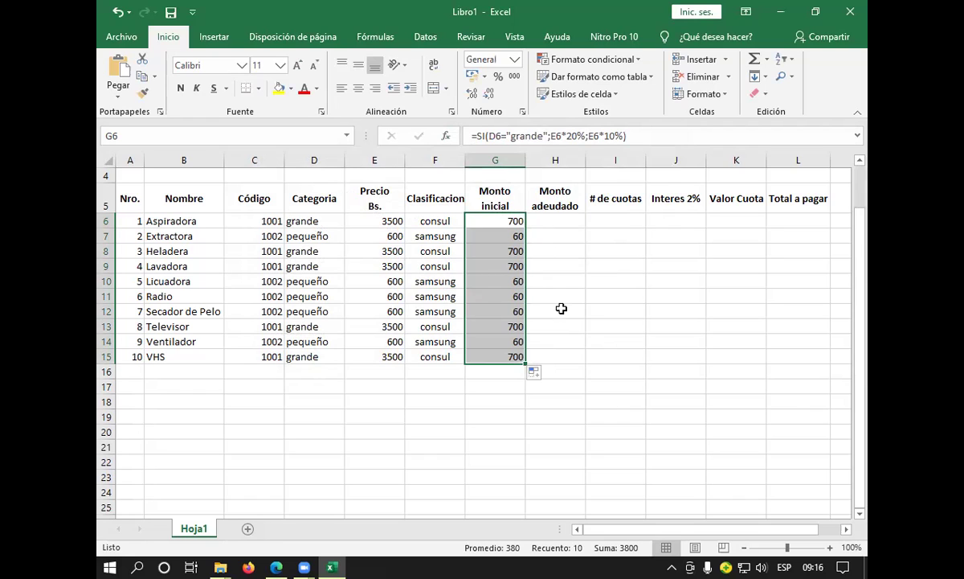
pyautogui.click(277, 223)
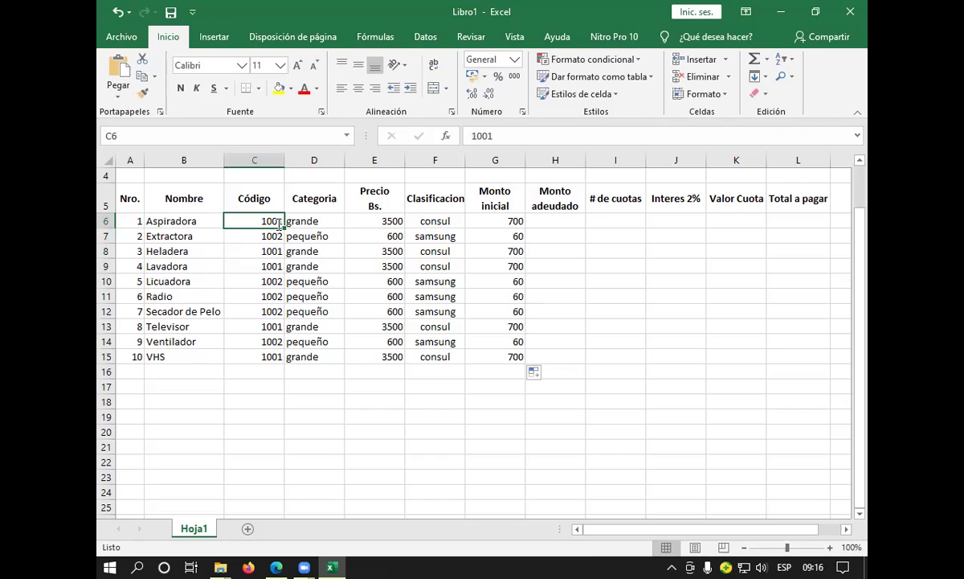
# Change Aspiradora's code in C6 to 1002
pyautogui.doubleClick(279, 221)
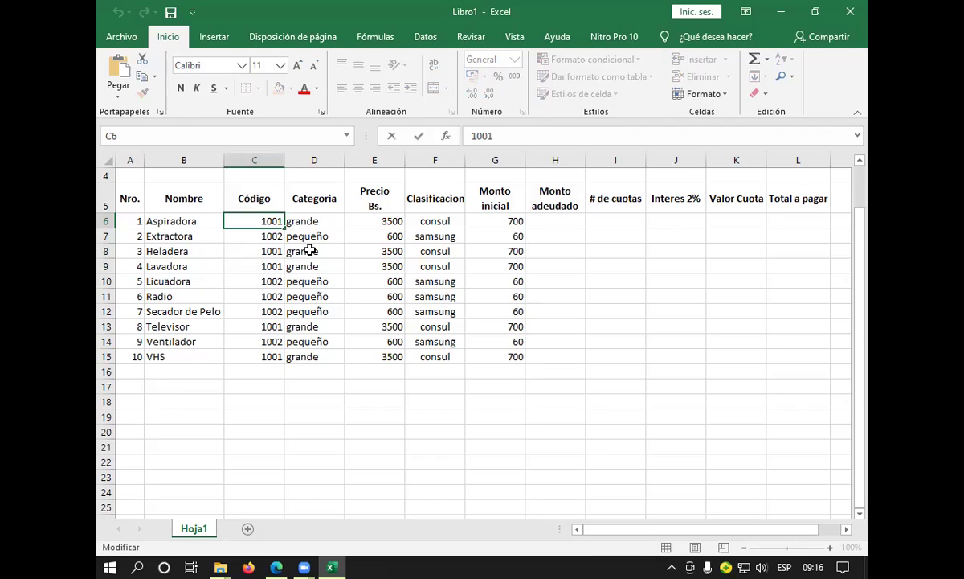
pyautogui.press('BackSpace')
pyautogui.write('2')
pyautogui.press('Return')
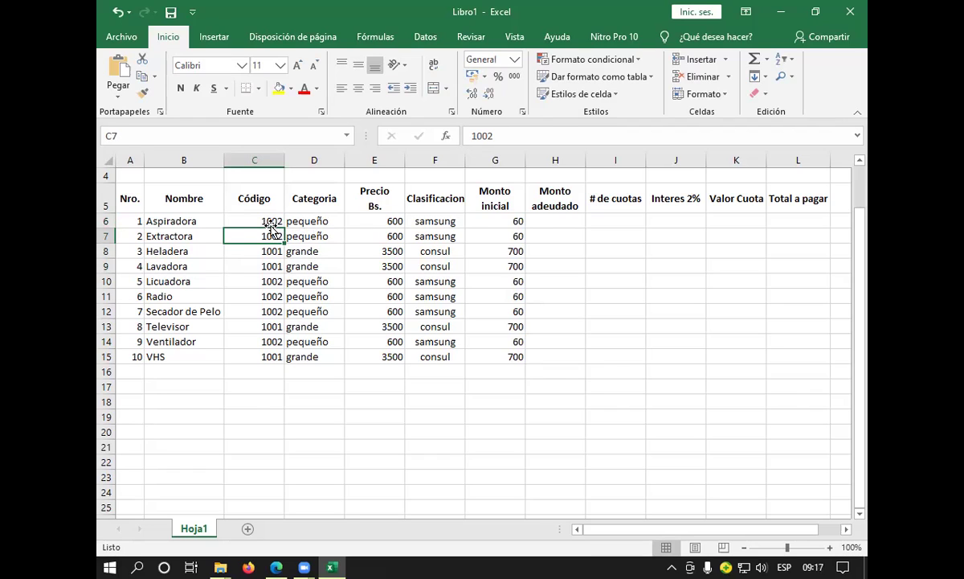
# Change the C6 code back to 1001 and review the codes in column C
pyautogui.doubleClick(273, 221)
pyautogui.doubleClick(278, 221)
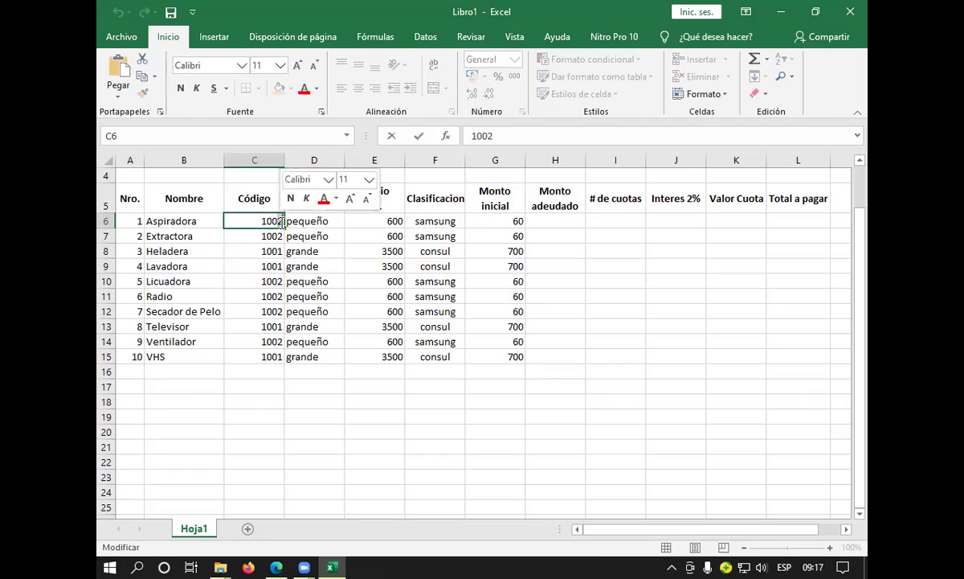
pyautogui.write('1001')
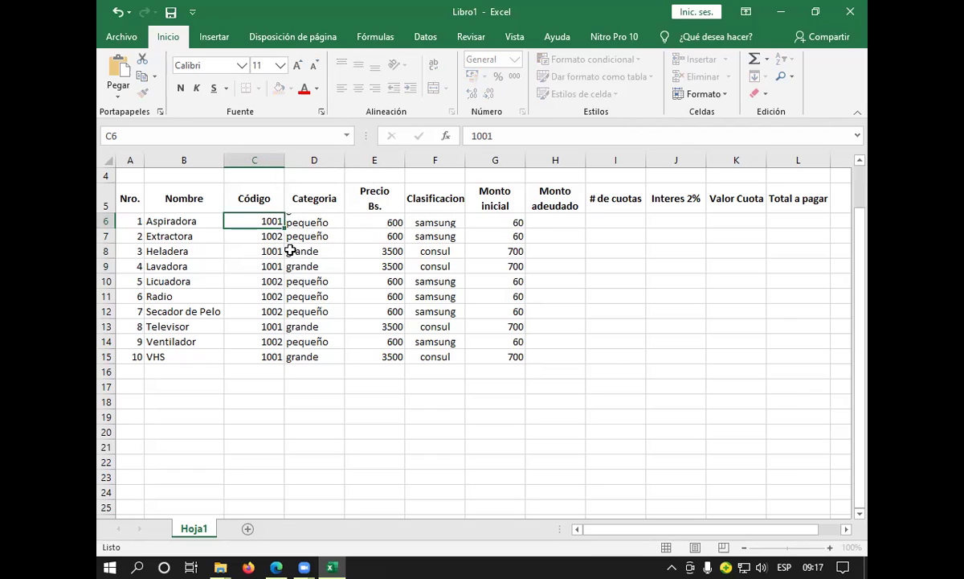
pyautogui.press('Return')
pyautogui.press('Down')
pyautogui.press('Down')
pyautogui.press('Down')
pyautogui.press('Down')
pyautogui.press('Down')
pyautogui.press('Down')
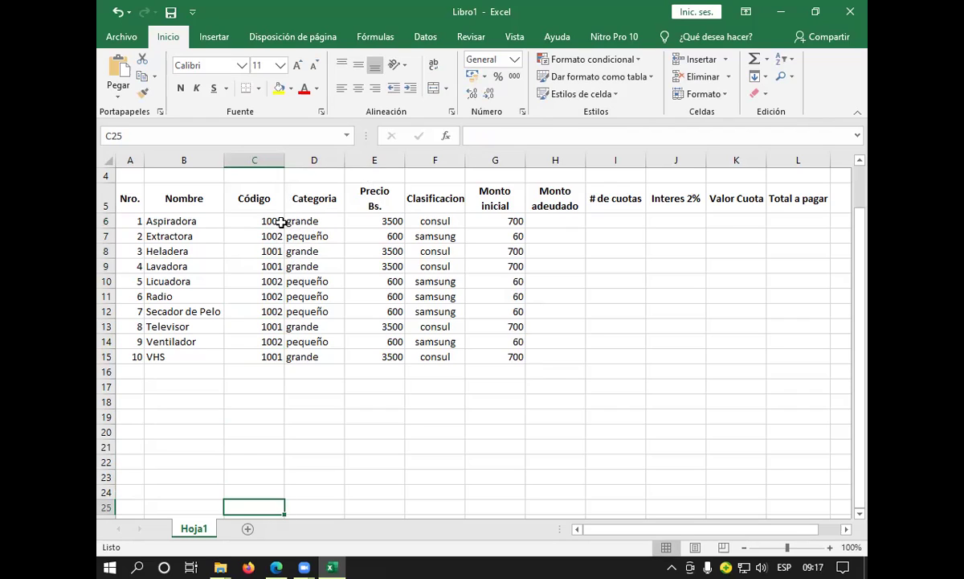
pyautogui.click(263, 237)
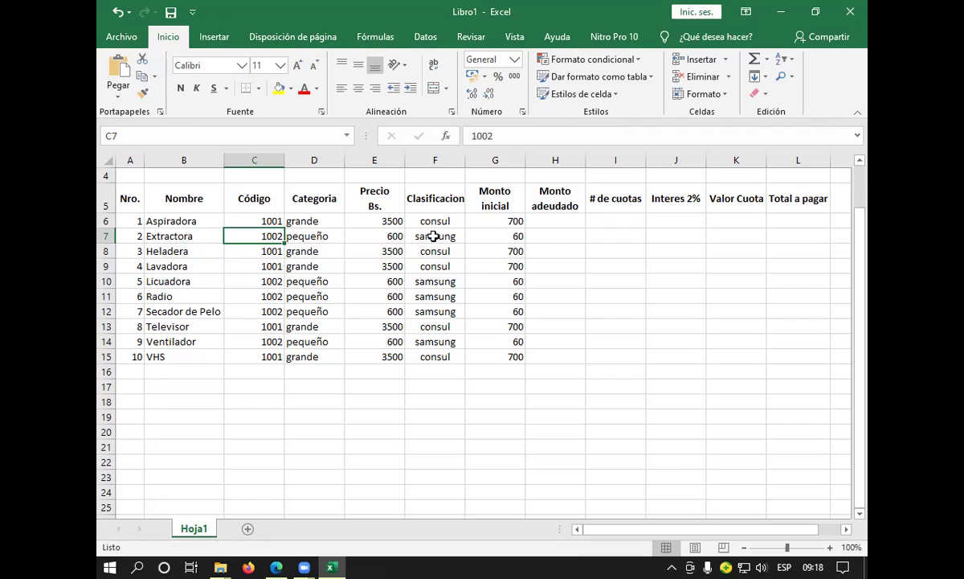
pyautogui.click(551, 225)
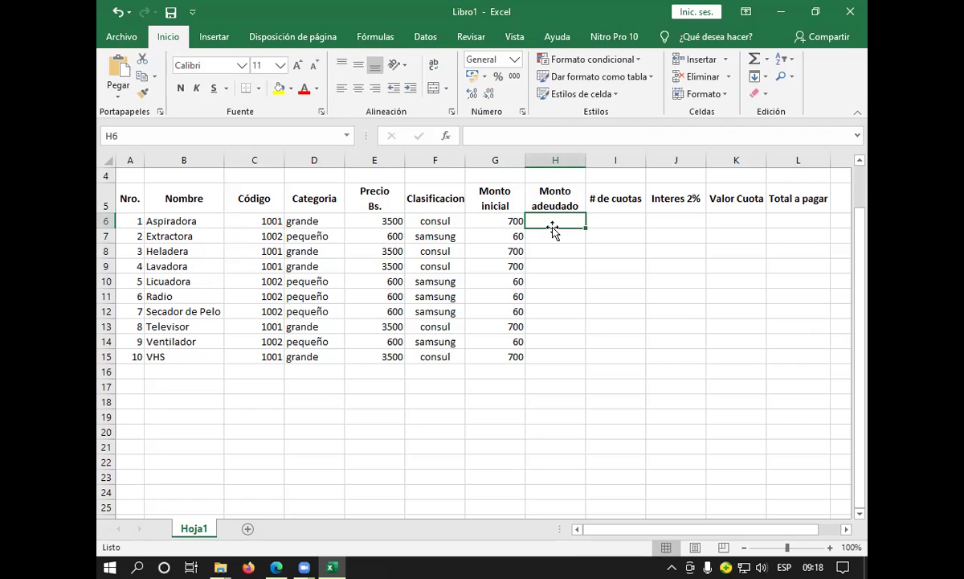
# Enter =+E6-G6 in H6 and fill it down to H15, showing 2800 or 540
pyautogui.write('+')
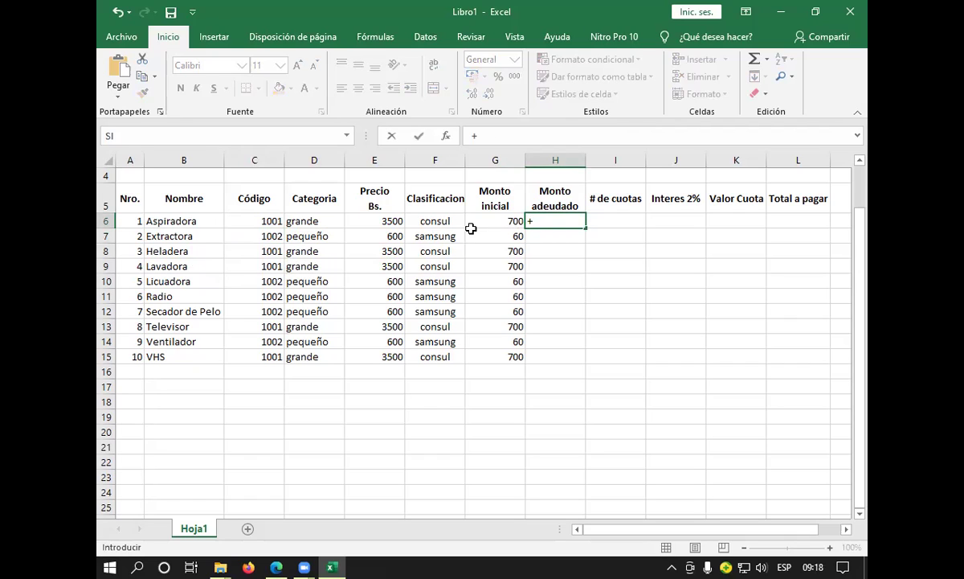
pyautogui.click(395, 222)
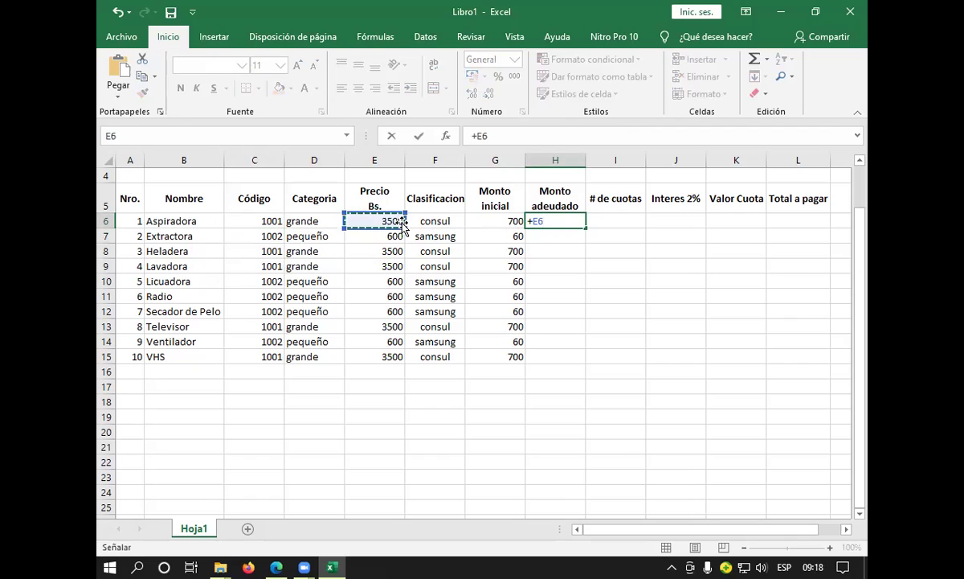
pyautogui.write('-')
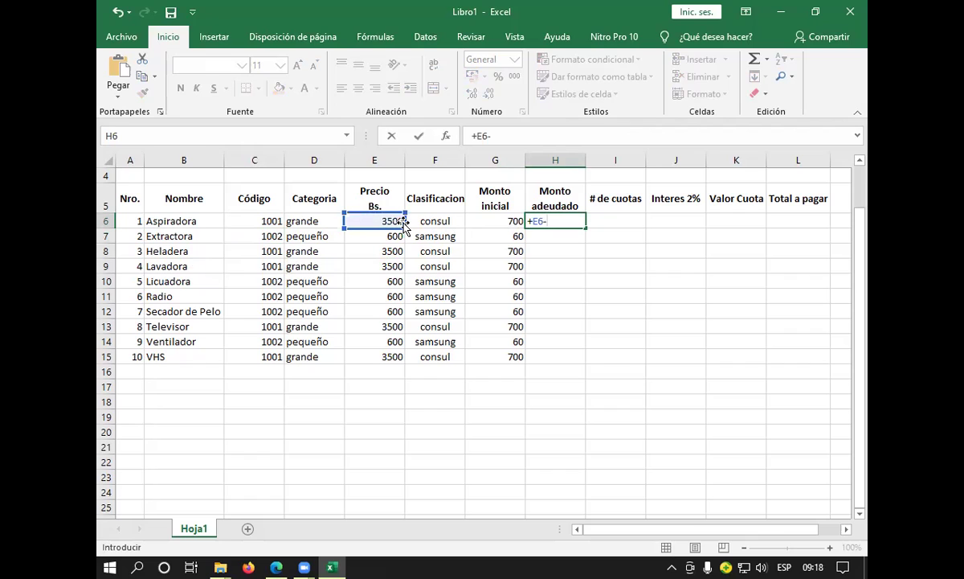
pyautogui.click(507, 224)
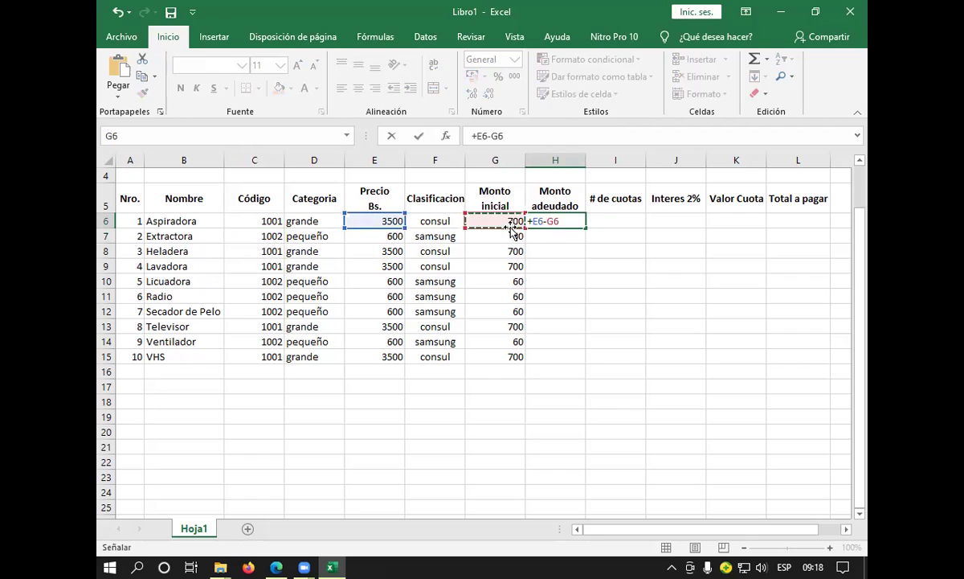
pyautogui.press('Return')
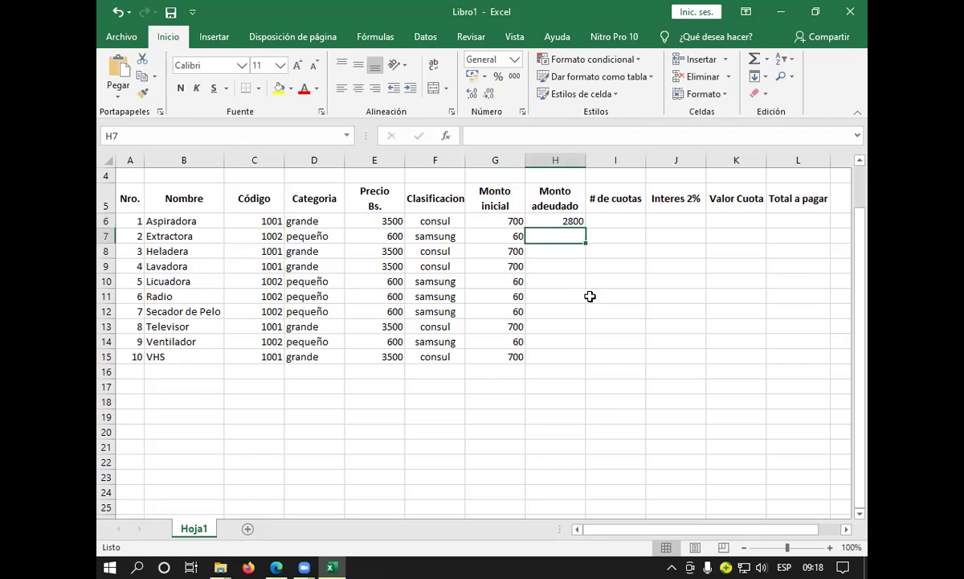
pyautogui.click(578, 220)
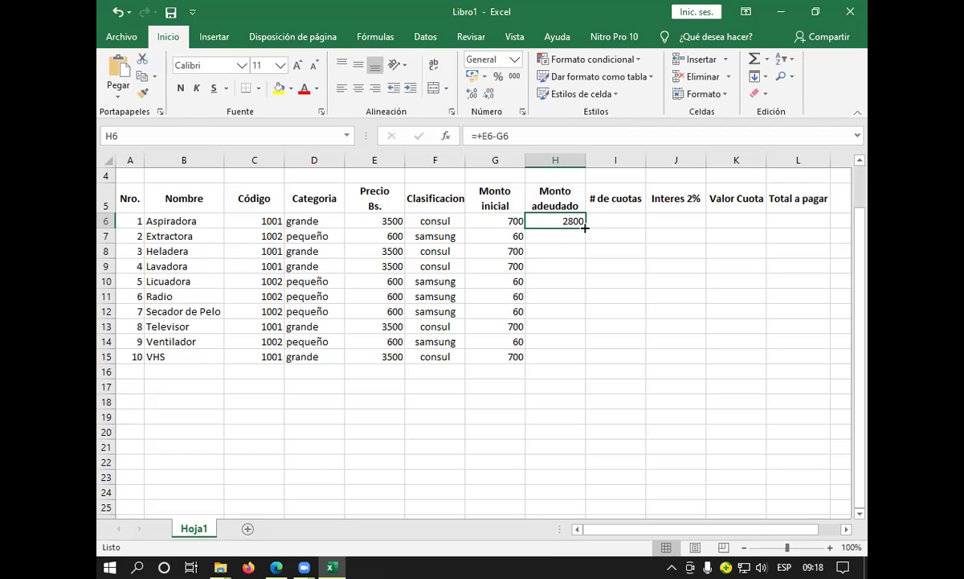
pyautogui.moveTo(585, 228); pyautogui.dragTo(581, 365)
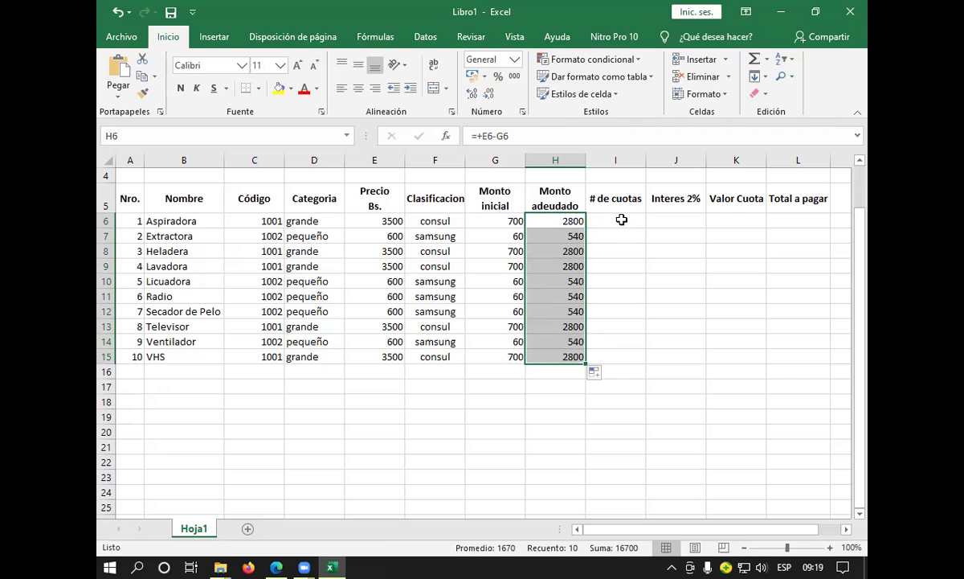
pyautogui.click(619, 220)
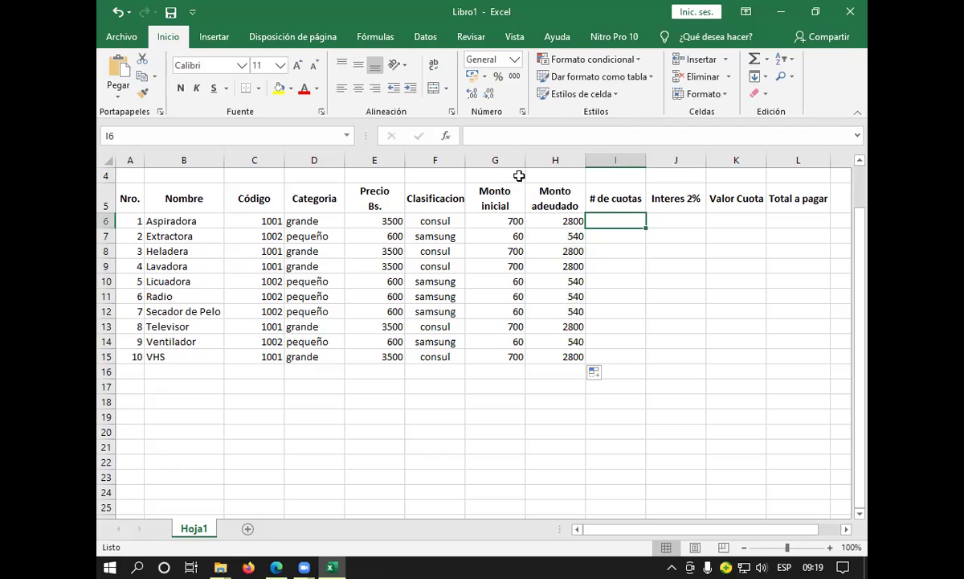
# Insert a new SI function for the # de cuotas cell I6
pyautogui.click(445, 137)
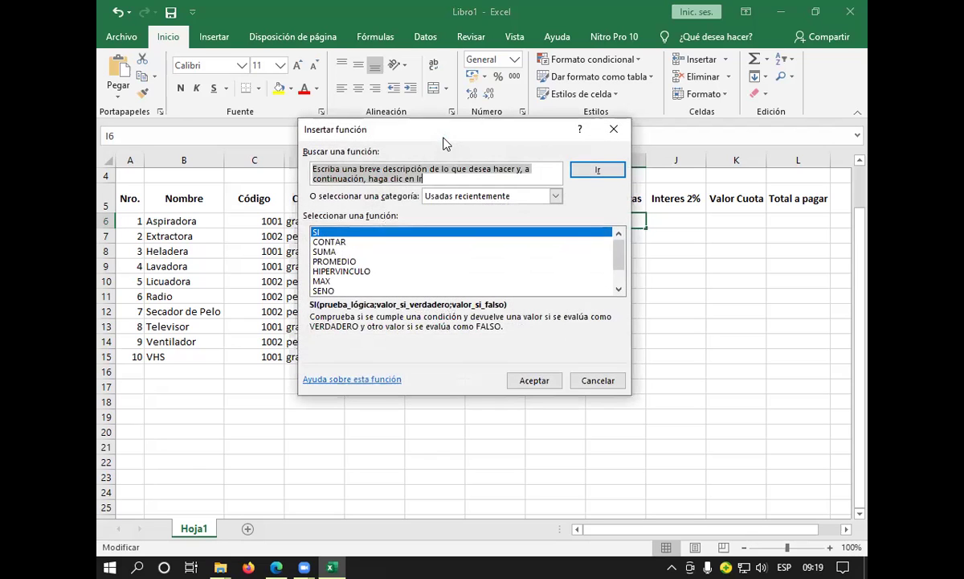
pyautogui.click(387, 232)
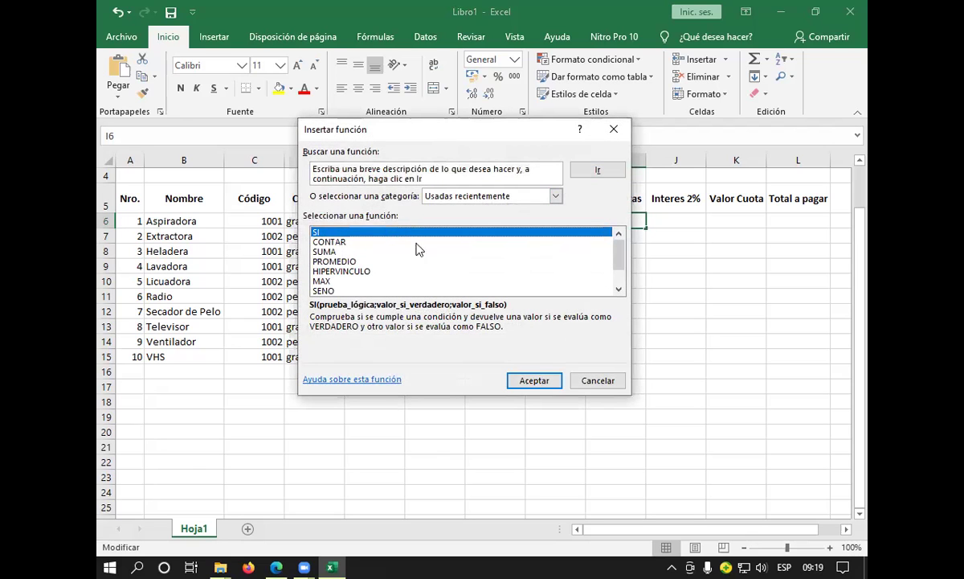
pyautogui.click(531, 388)
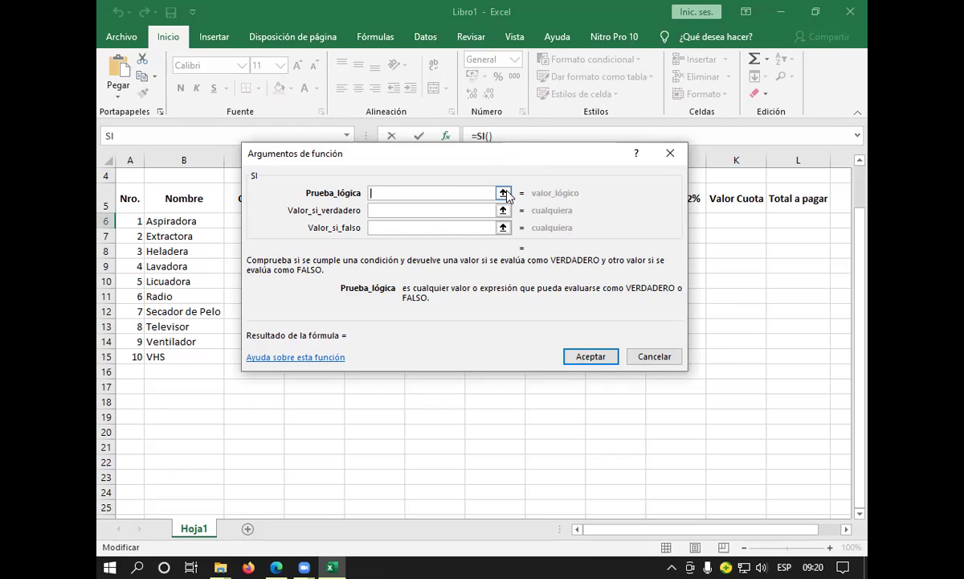
# Set the SI logical test to C6<>1002, evaluating to VERDADERO
pyautogui.click(503, 193)
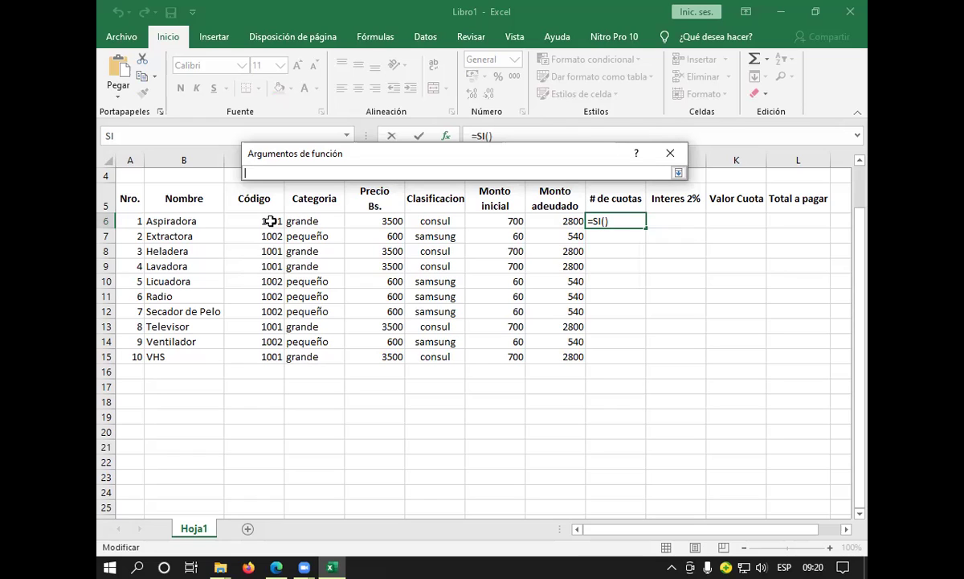
pyautogui.click(271, 221)
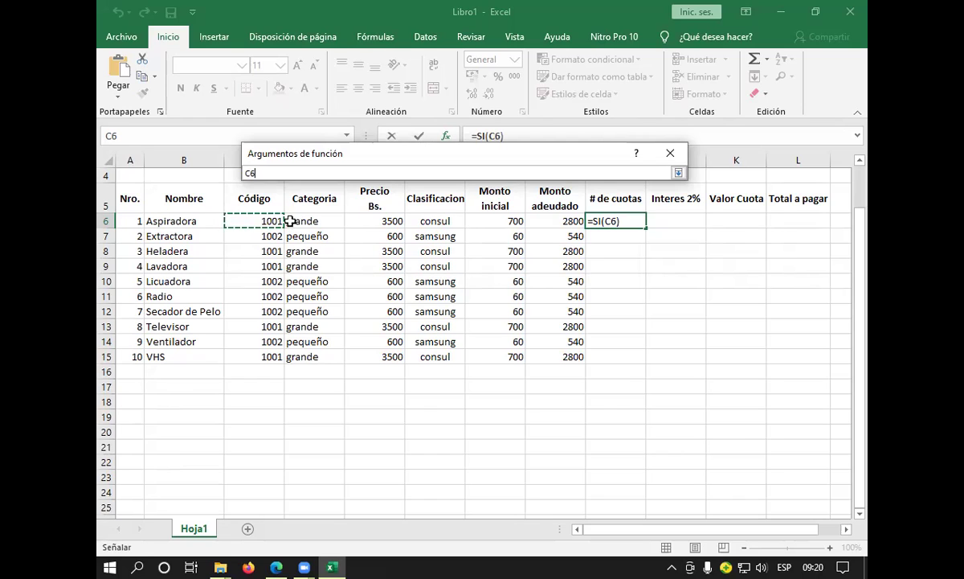
pyautogui.write('<<')
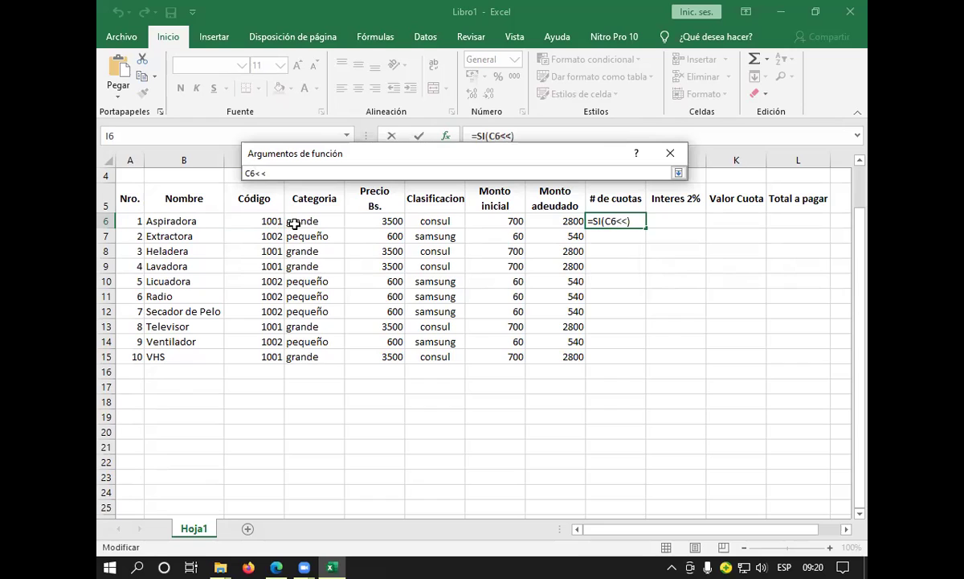
pyautogui.press('BackSpace')
pyautogui.write('>')
pyautogui.write('1002')
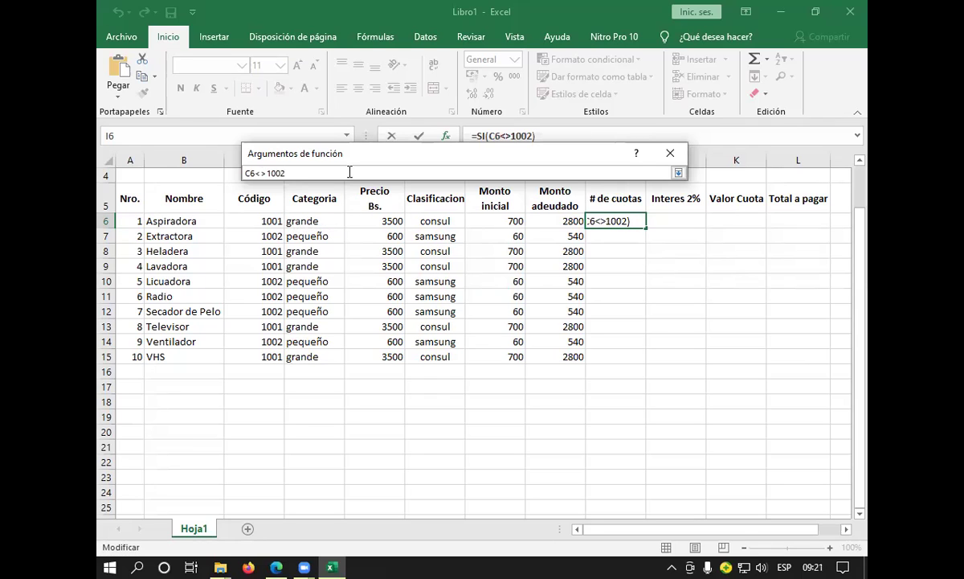
pyautogui.press('Return')
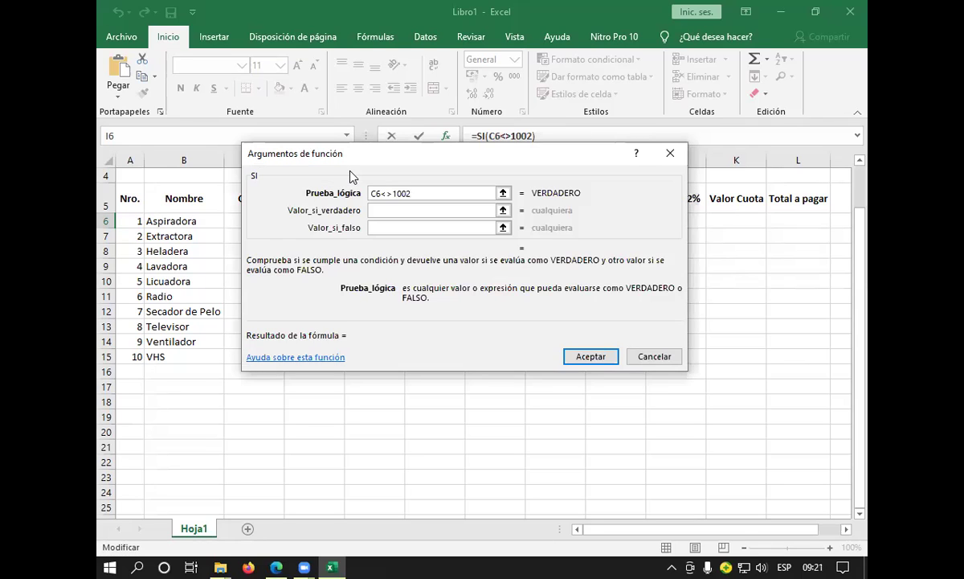
# Give the SI formula true value 5 and false value 3, then fill it down I6:I15
pyautogui.click(398, 210)
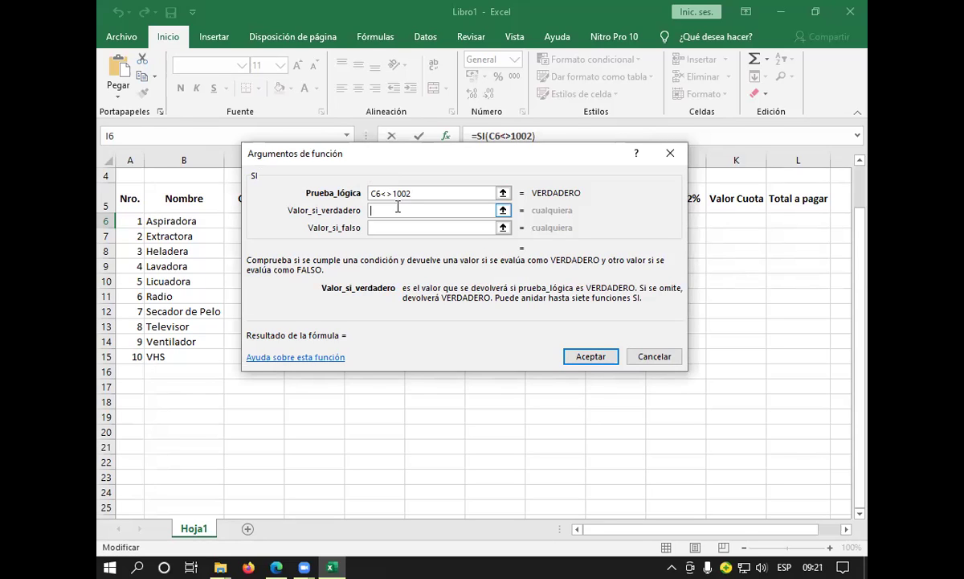
pyautogui.write('3')
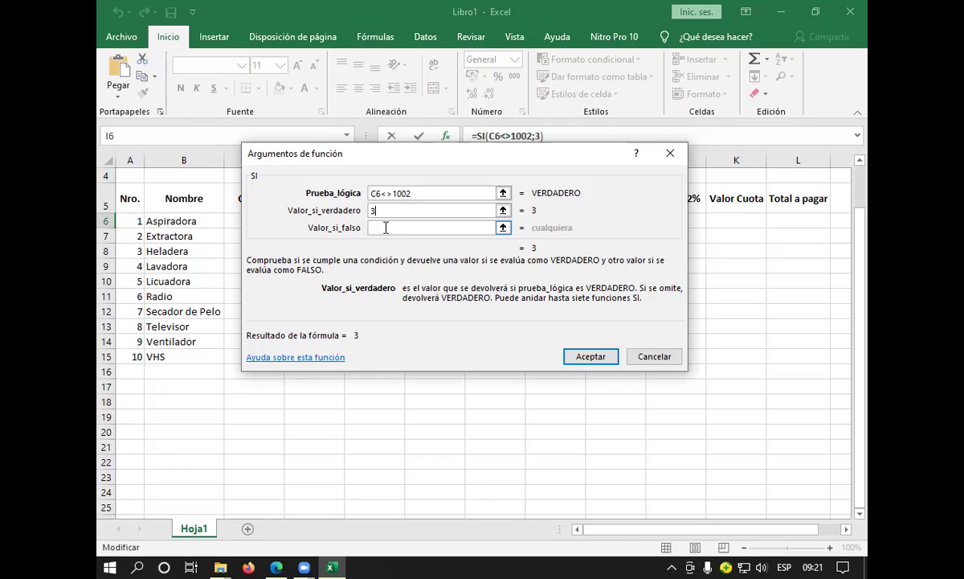
pyautogui.press('BackSpace')
pyautogui.write('5')
pyautogui.click(413, 228)
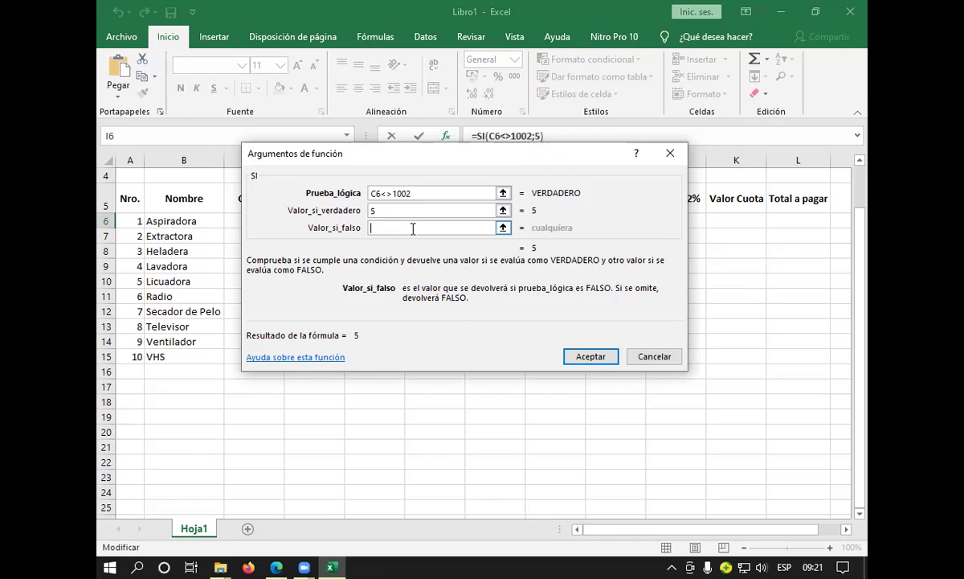
pyautogui.write(';3')
pyautogui.click(591, 358)
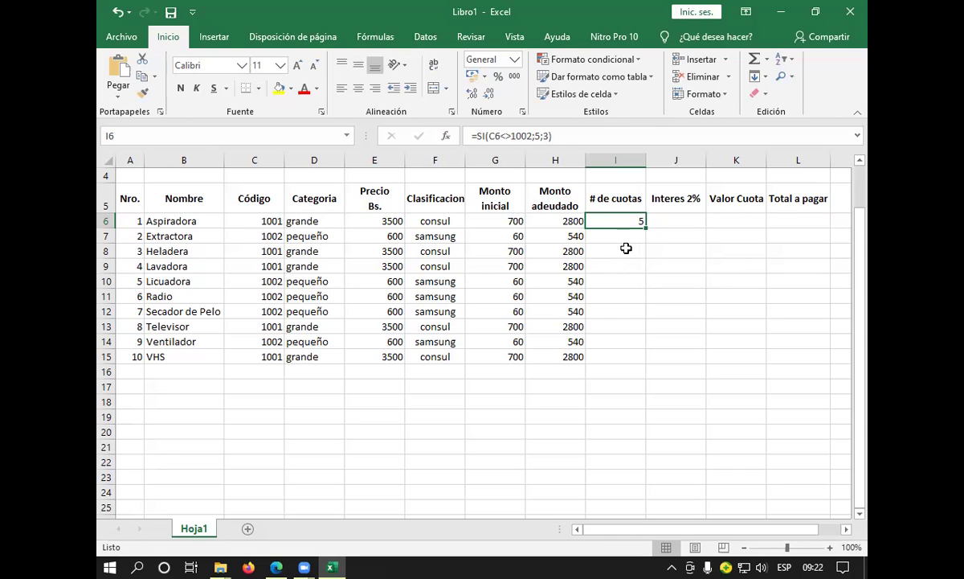
pyautogui.moveTo(645, 228); pyautogui.dragTo(650, 358)
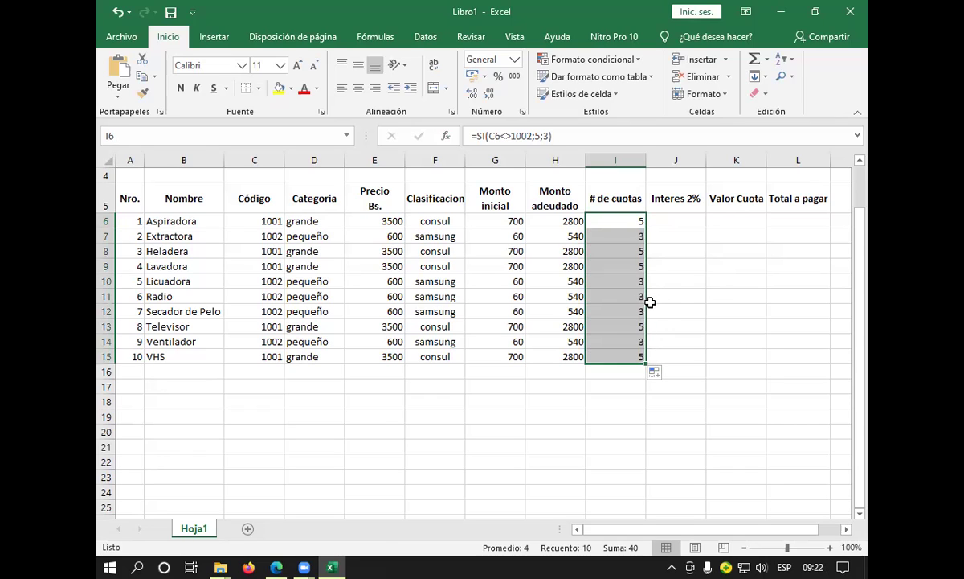
pyautogui.click(664, 227)
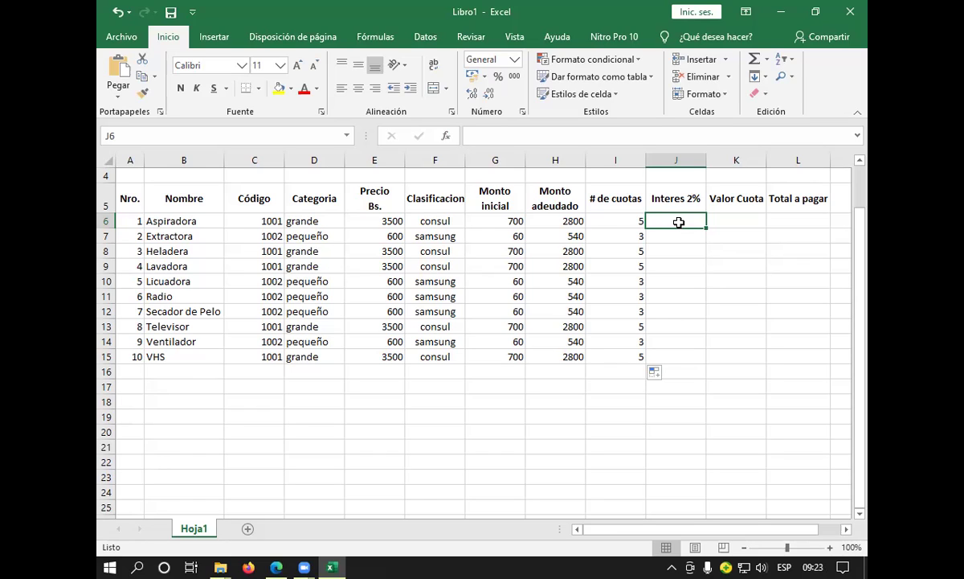
# Enter =+(H6/I6)*2% in J6 for the interest, giving 11.2
pyautogui.write('+')
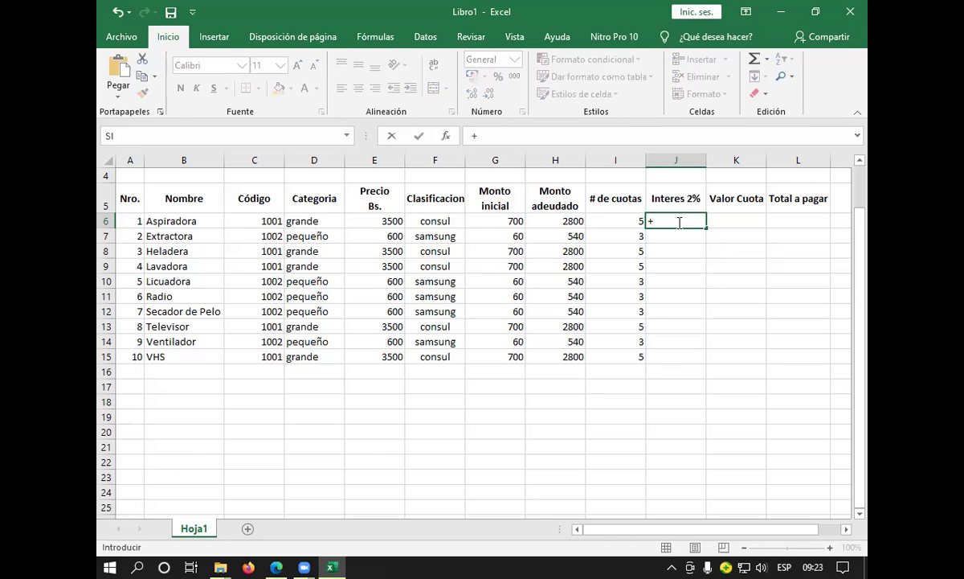
pyautogui.write('(')
pyautogui.click(550, 223)
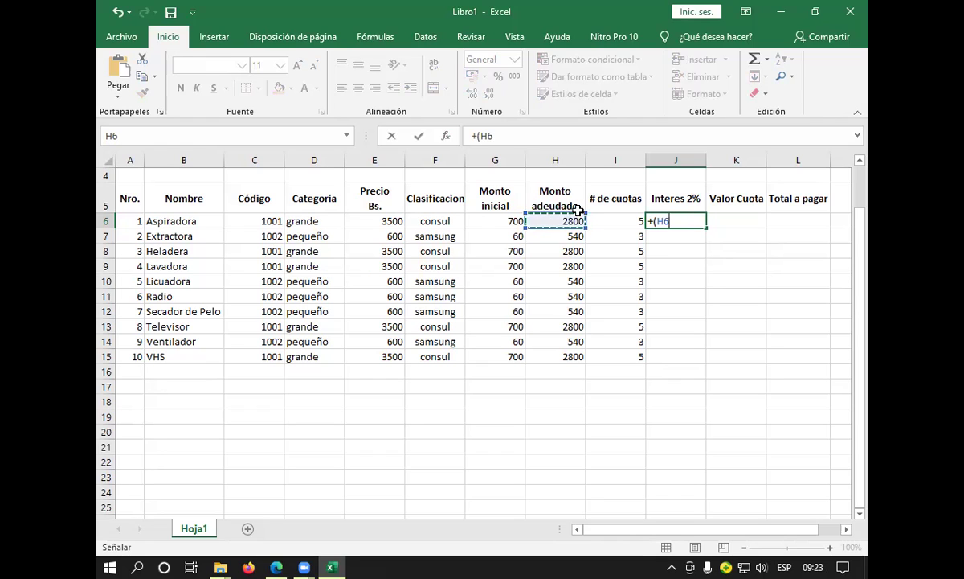
pyautogui.write('/')
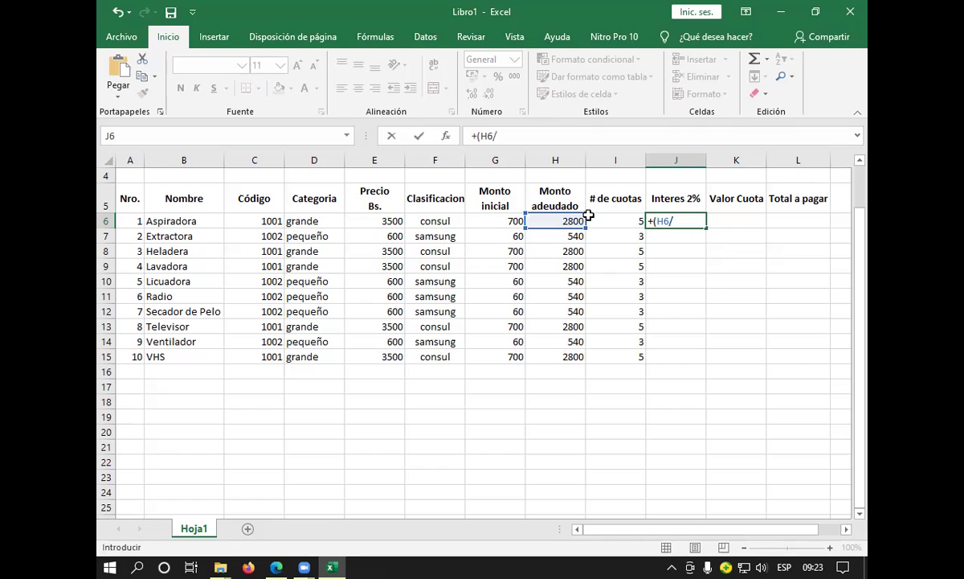
pyautogui.click(624, 221)
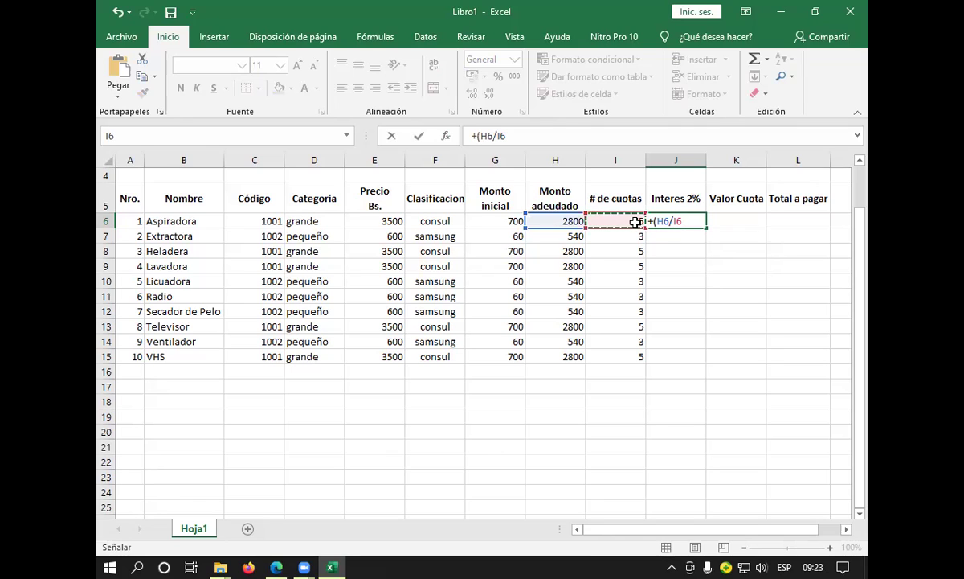
pyautogui.write(')')
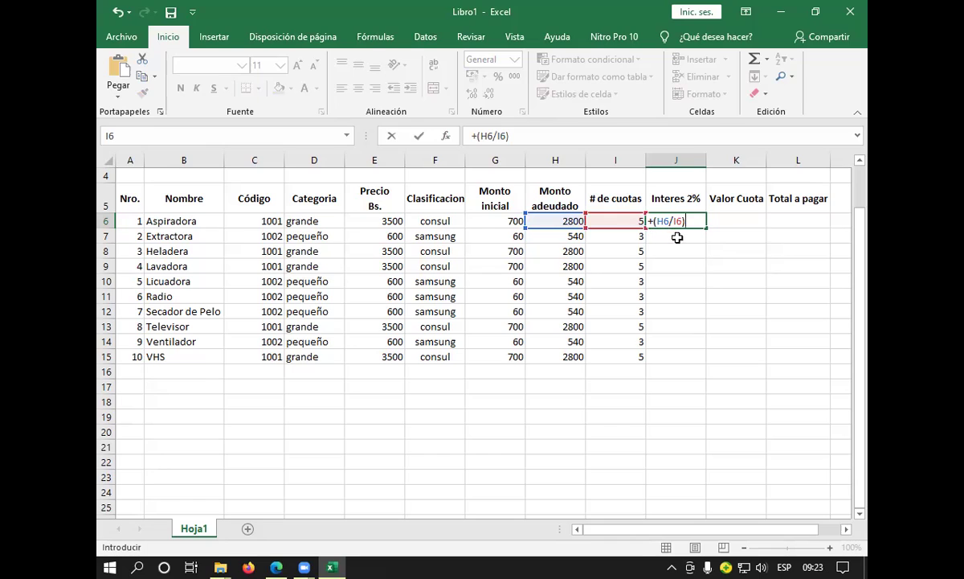
pyautogui.write('*2')
pyautogui.write('%')
pyautogui.press('Return')
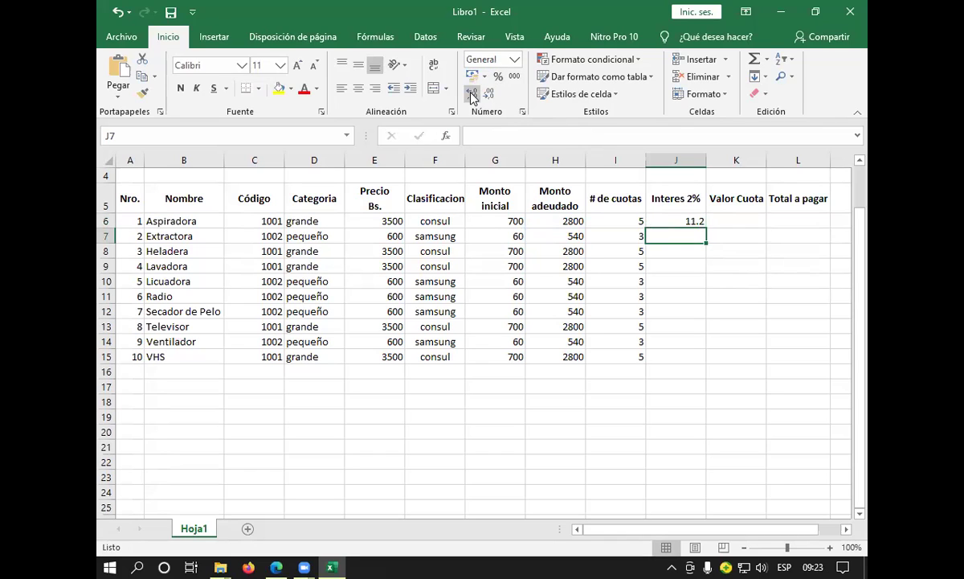
# Show J6 with two decimals and fill the interest formula down to J15
pyautogui.click(676, 221)
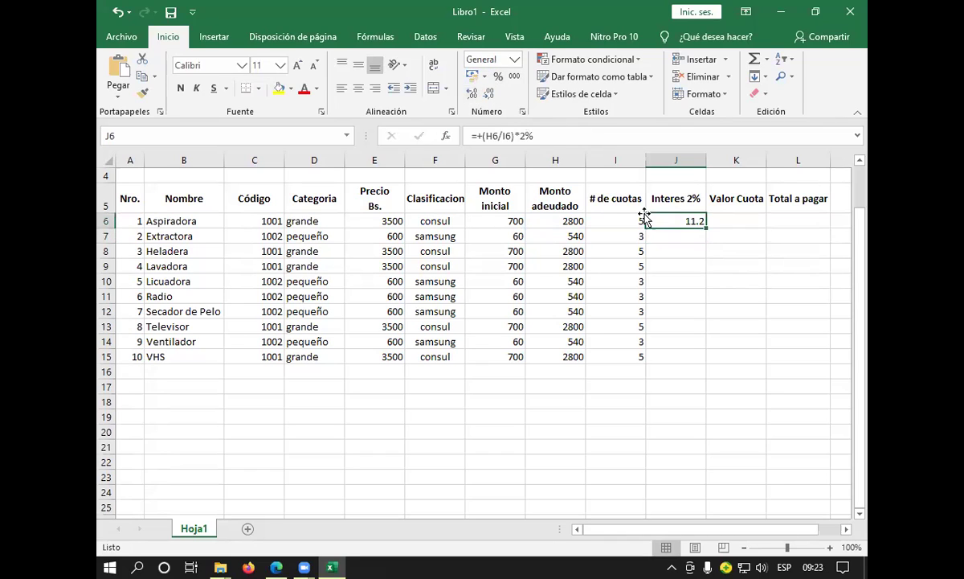
pyautogui.click(472, 95)
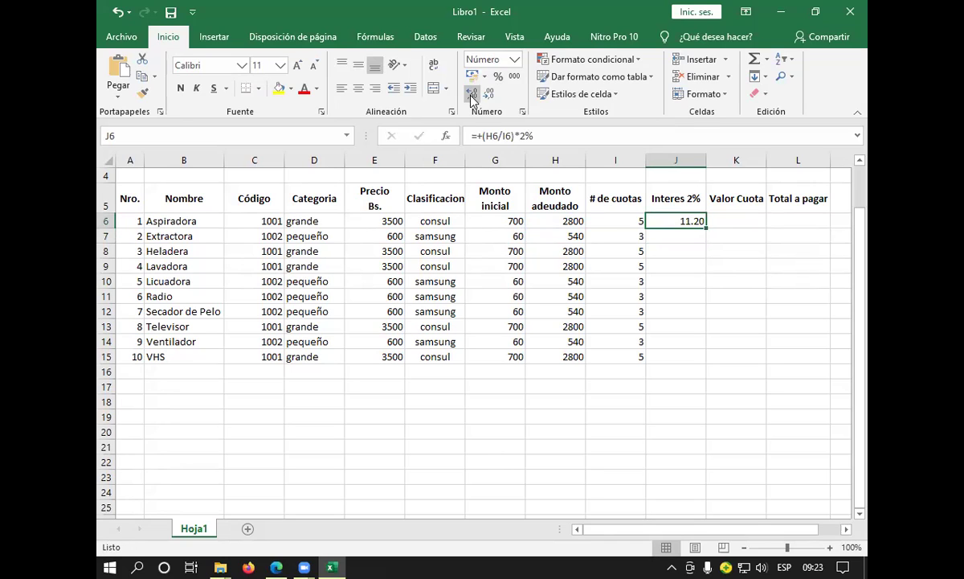
pyautogui.moveTo(705, 230); pyautogui.dragTo(704, 362)
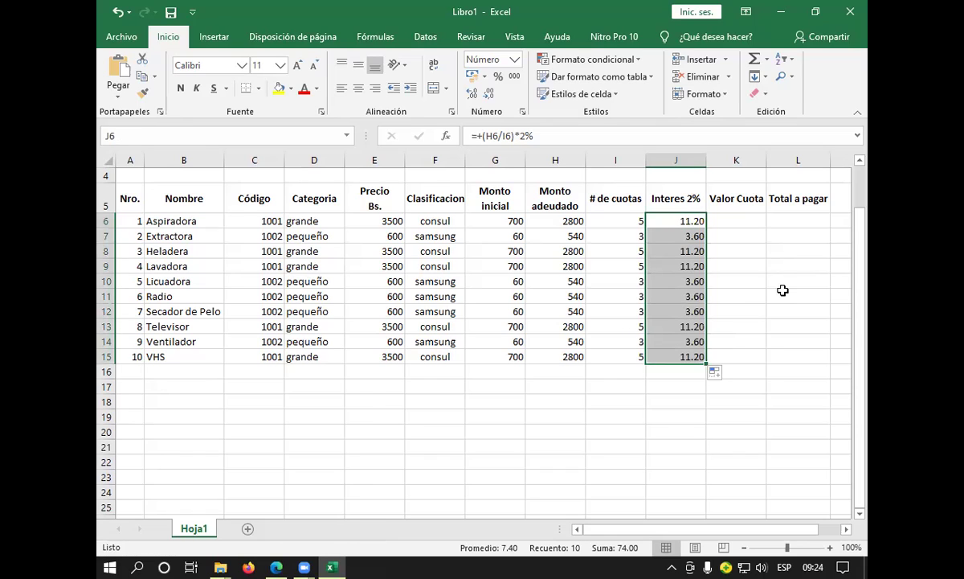
pyautogui.click(734, 220)
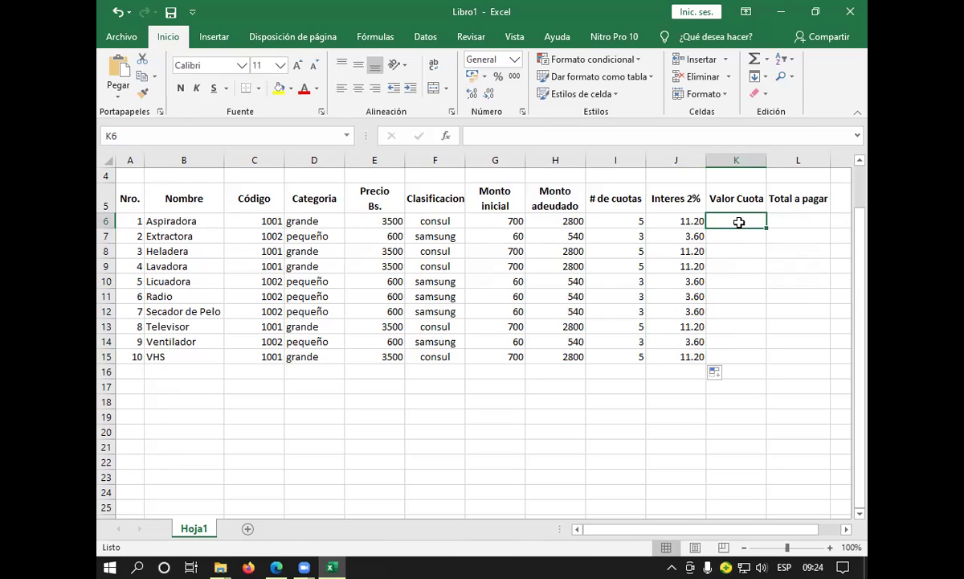
# Enter =+(H6/I6)+J6 in K6, dividing H6 by I6 and adding J6, giving 571.2
pyautogui.write('+')
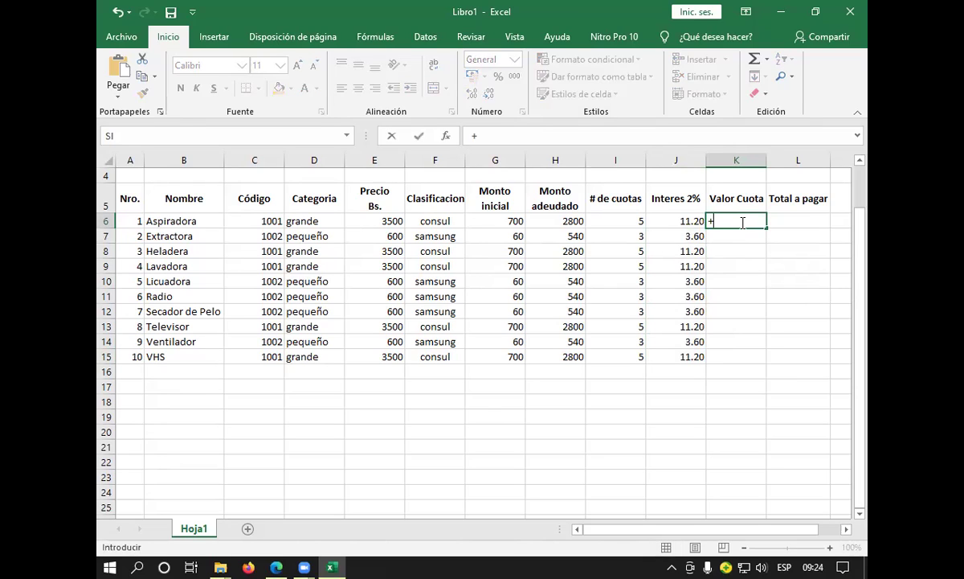
pyautogui.write('(')
pyautogui.click(570, 222)
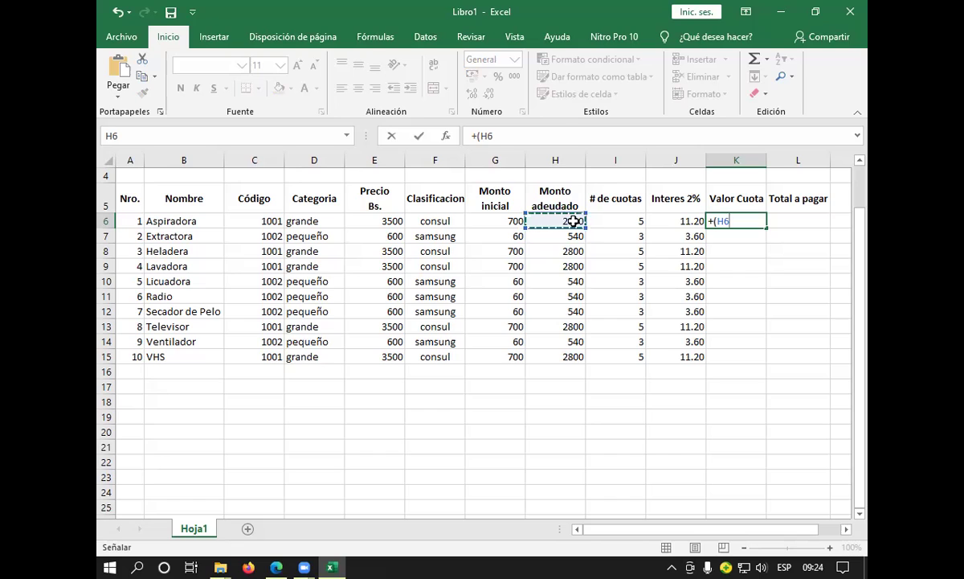
pyautogui.write('/')
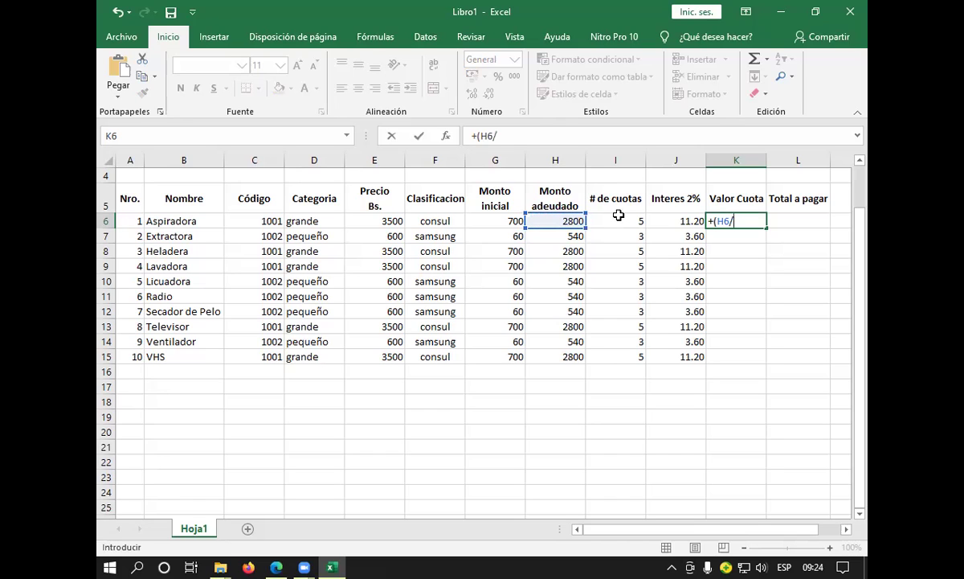
pyautogui.click(619, 218)
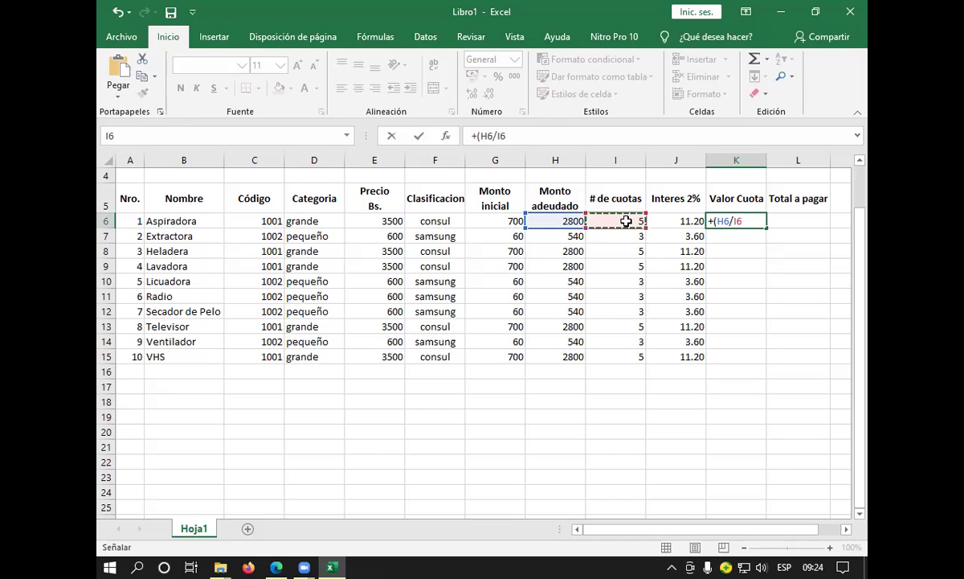
pyautogui.write(')')
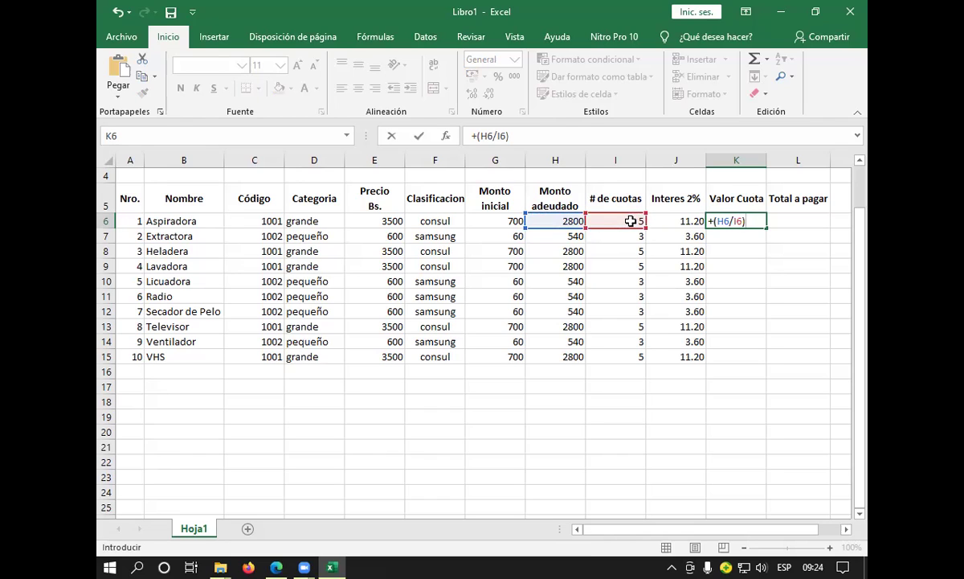
pyautogui.write('+')
pyautogui.click(678, 221)
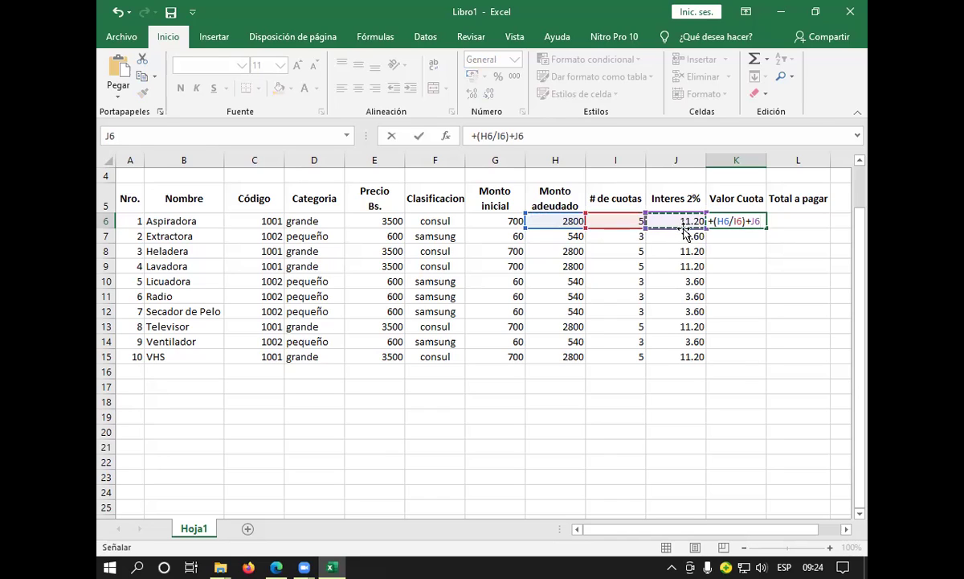
pyautogui.press('Return')
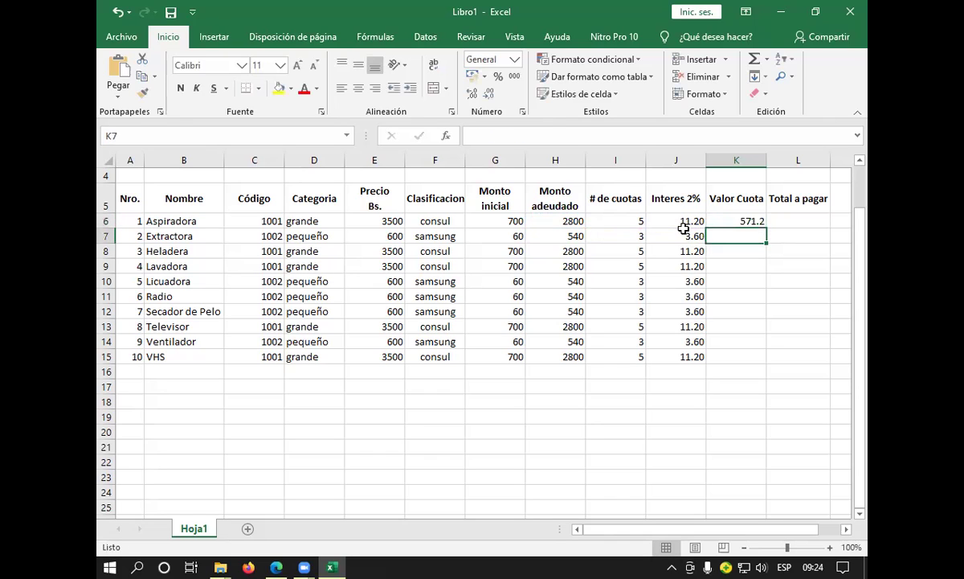
pyautogui.click(716, 220)
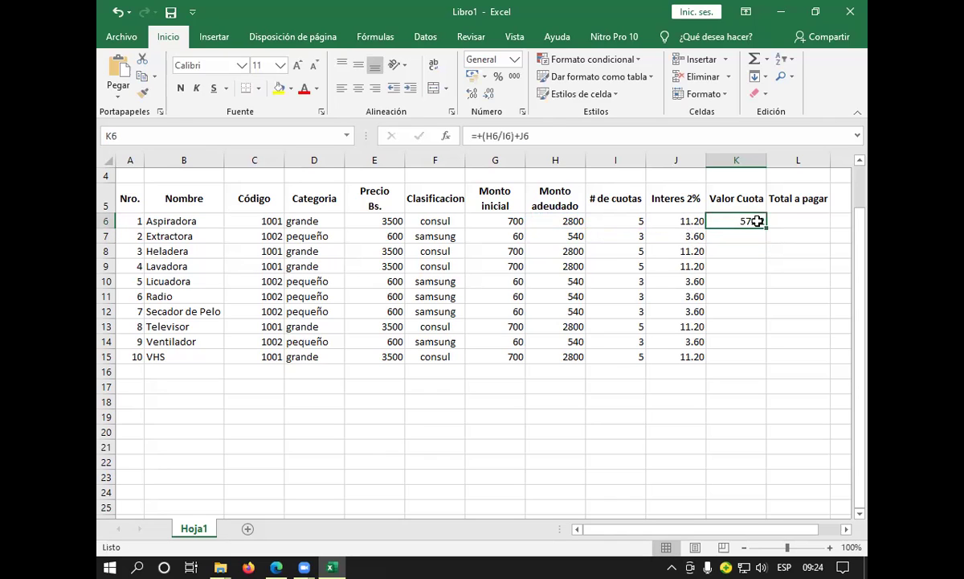
# Show K6 with two decimals and fill the formula down to K15, giving values like 571.20 and 183.60
pyautogui.click(474, 94)
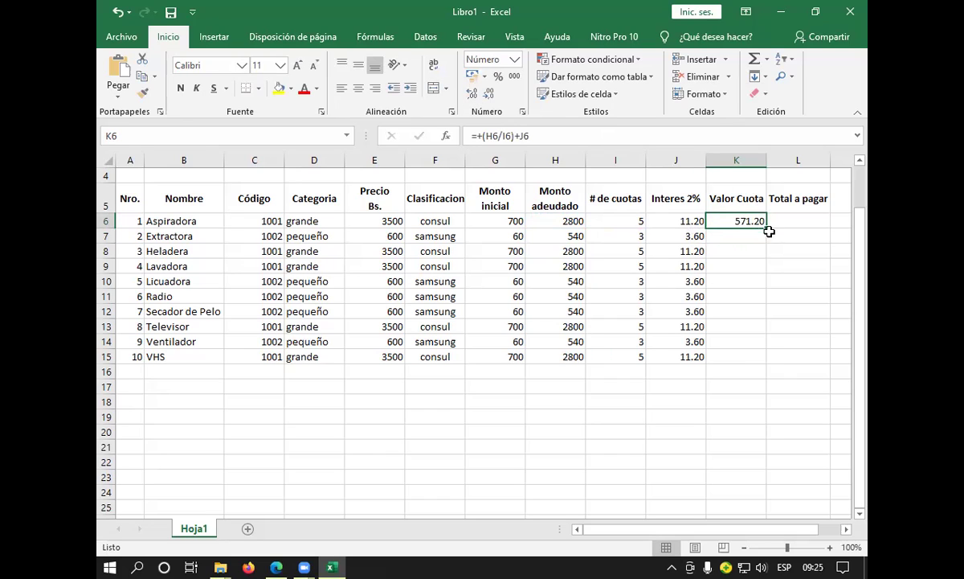
pyautogui.moveTo(765, 226); pyautogui.dragTo(762, 361)
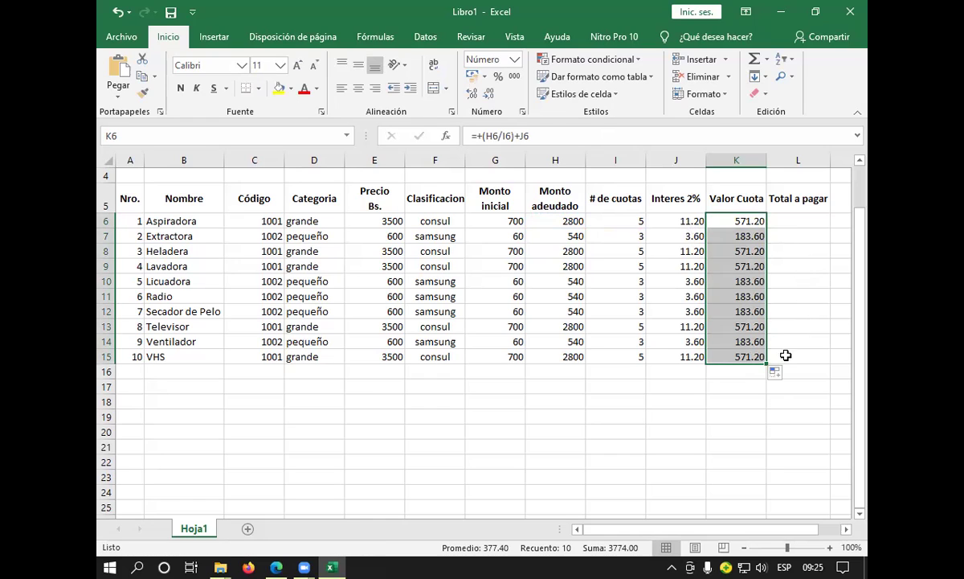
pyautogui.click(795, 222)
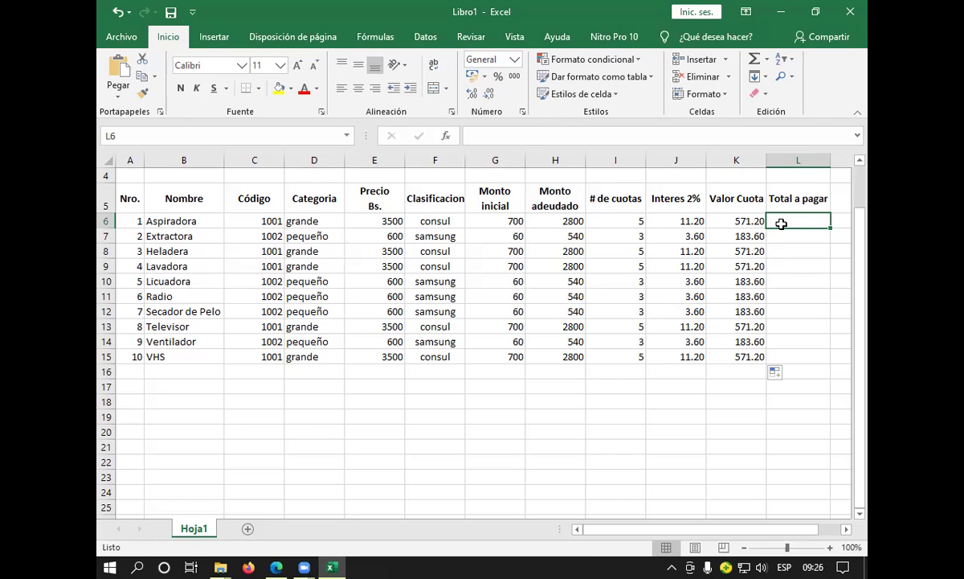
# Enter the formula +(K6*I6)+G6 in L6, giving a Total a pagar of 3556 for Aspiradora
pyautogui.write('+')
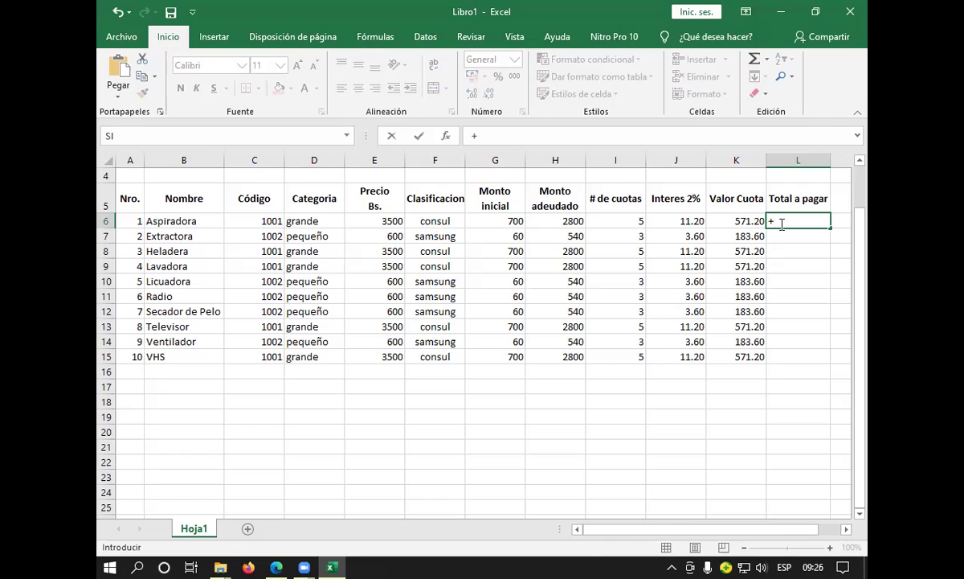
pyautogui.write('(')
pyautogui.click(738, 220)
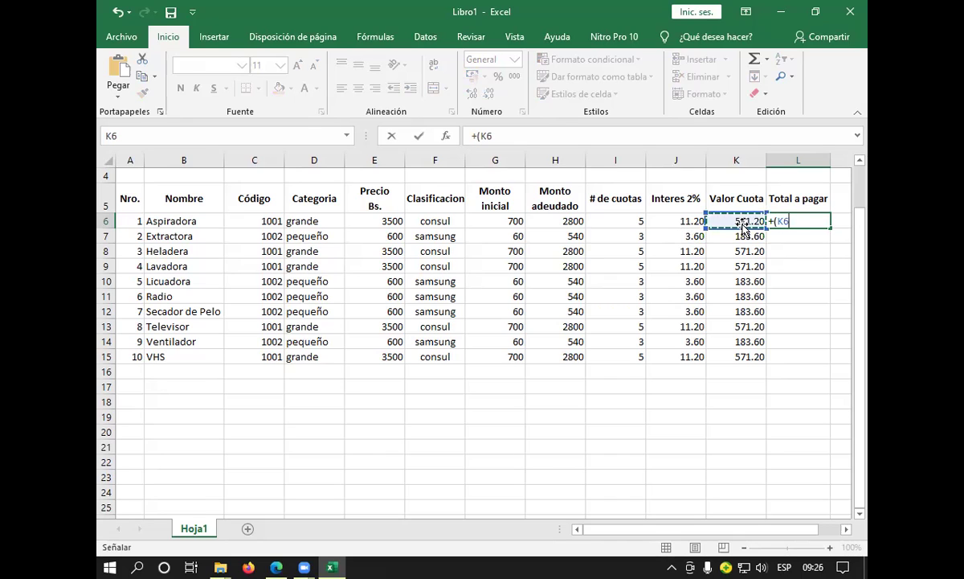
pyautogui.write('*')
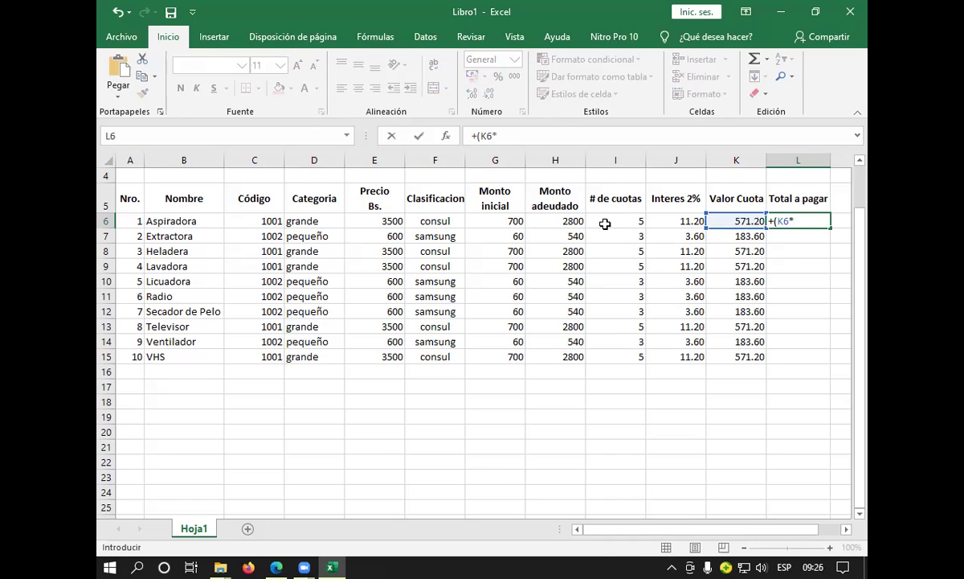
pyautogui.click(613, 223)
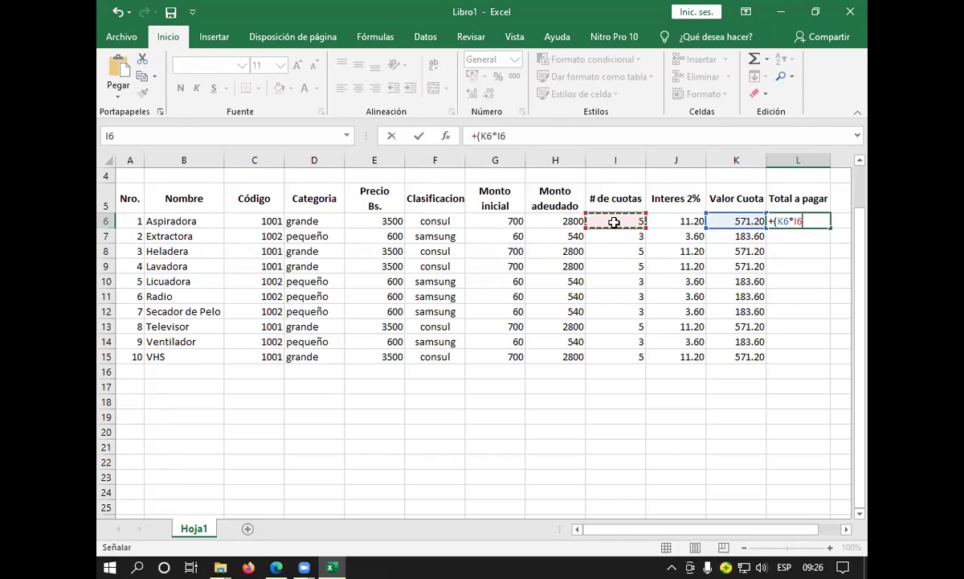
pyautogui.write(')')
pyautogui.write('+')
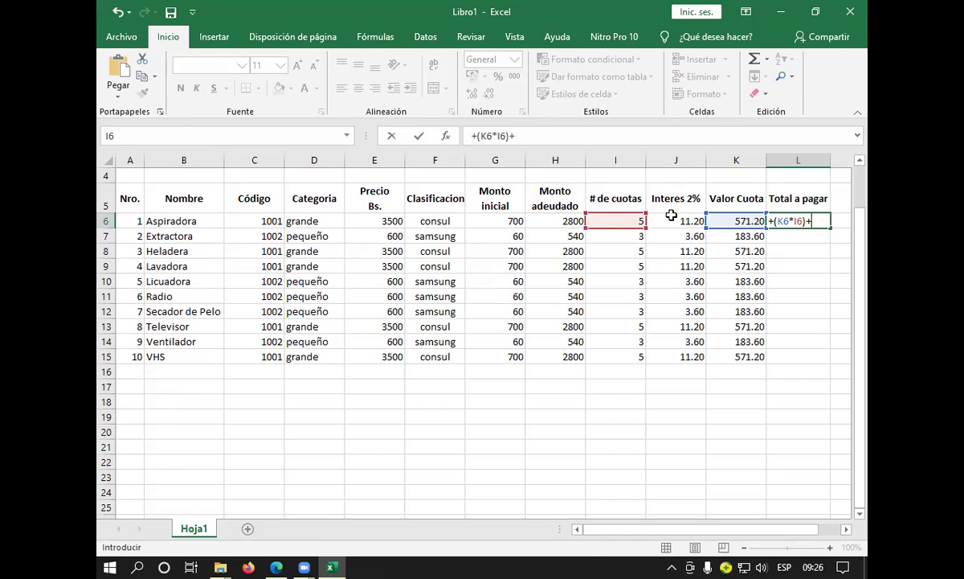
pyautogui.click(515, 220)
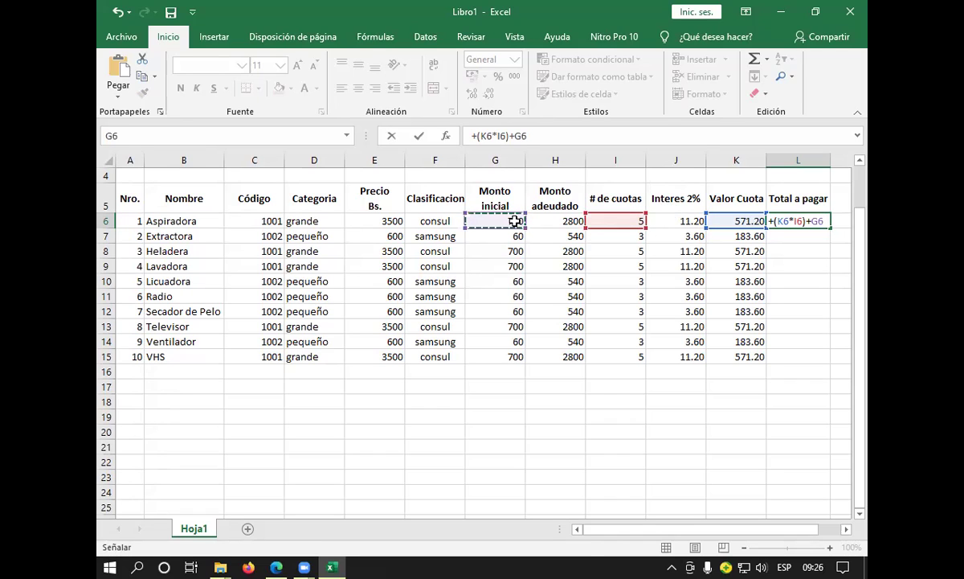
pyautogui.press('Return')
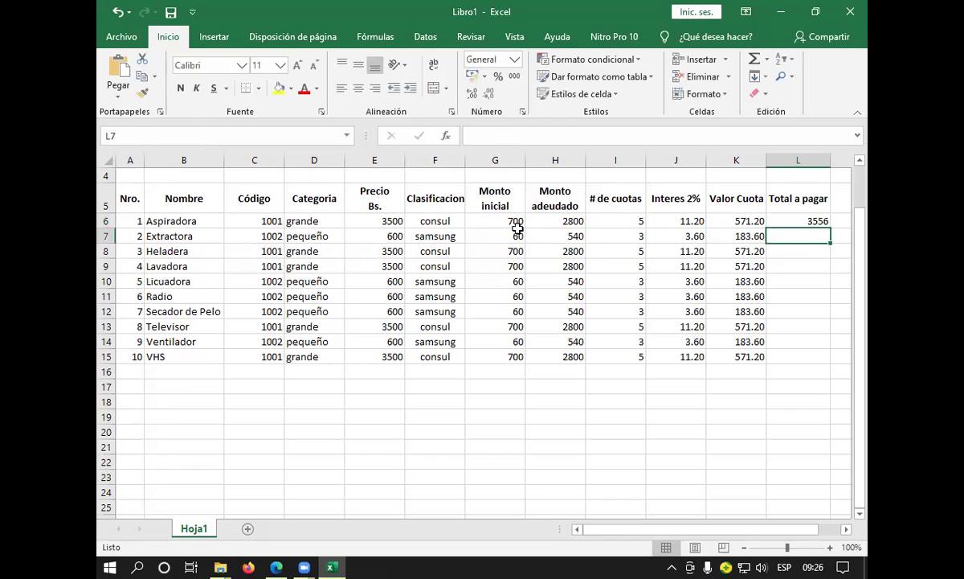
# Copy the L6 formula down to L15 and show the totals with two decimals, e.g. 3556.00
pyautogui.click(814, 220)
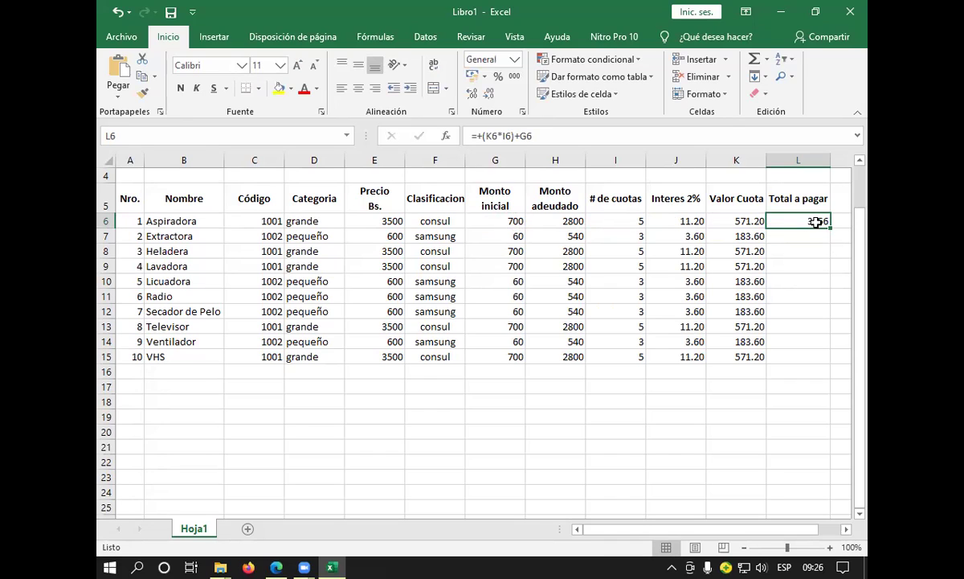
pyautogui.moveTo(832, 227); pyautogui.dragTo(818, 358)
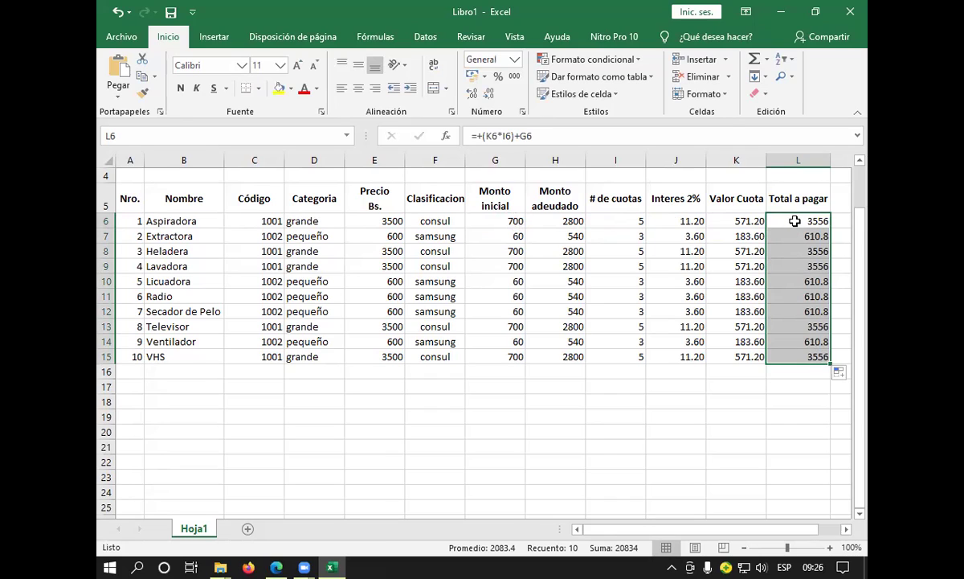
pyautogui.click(473, 93)
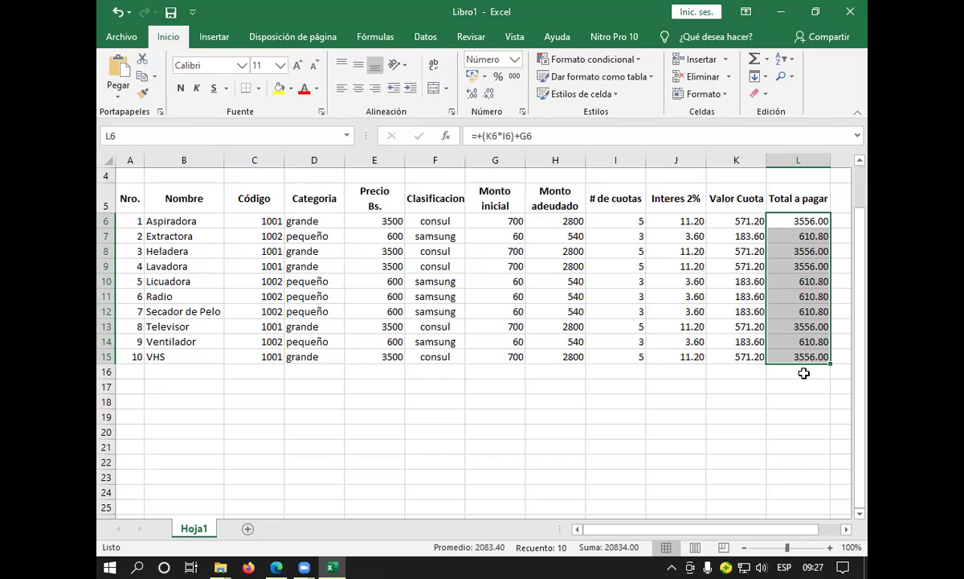
# Apply all borders to the header row A5:L5, then to the whole table A5:L15
pyautogui.click(127, 195)
pyautogui.doubleClick(126, 194)
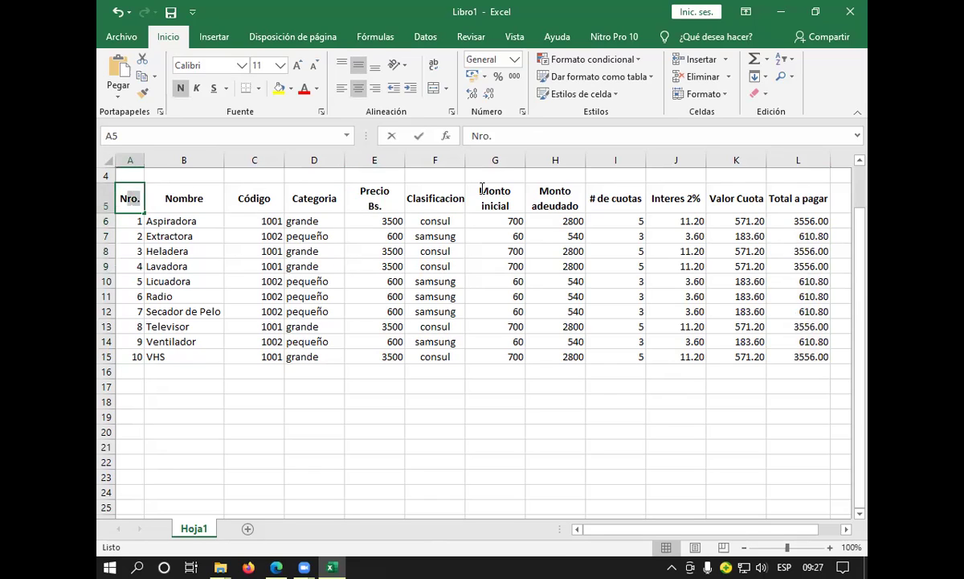
pyautogui.click(564, 195)
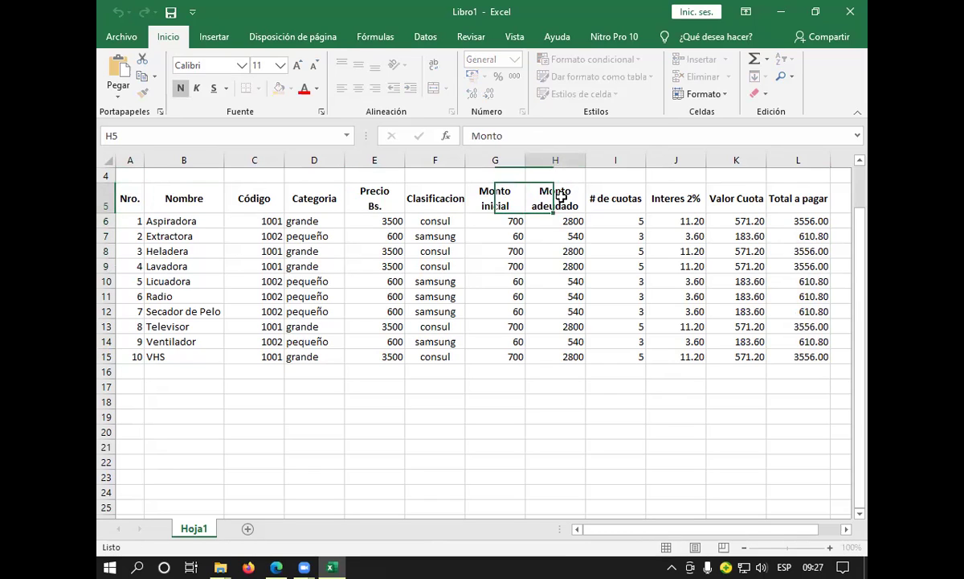
pyautogui.moveTo(127, 194); pyautogui.dragTo(792, 198)
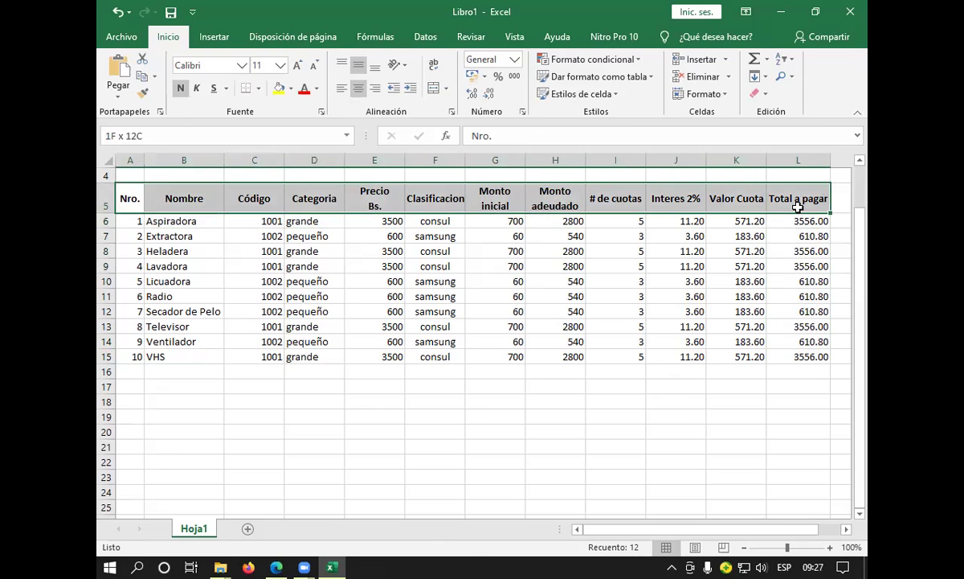
pyautogui.scroll(1, 531, 191)
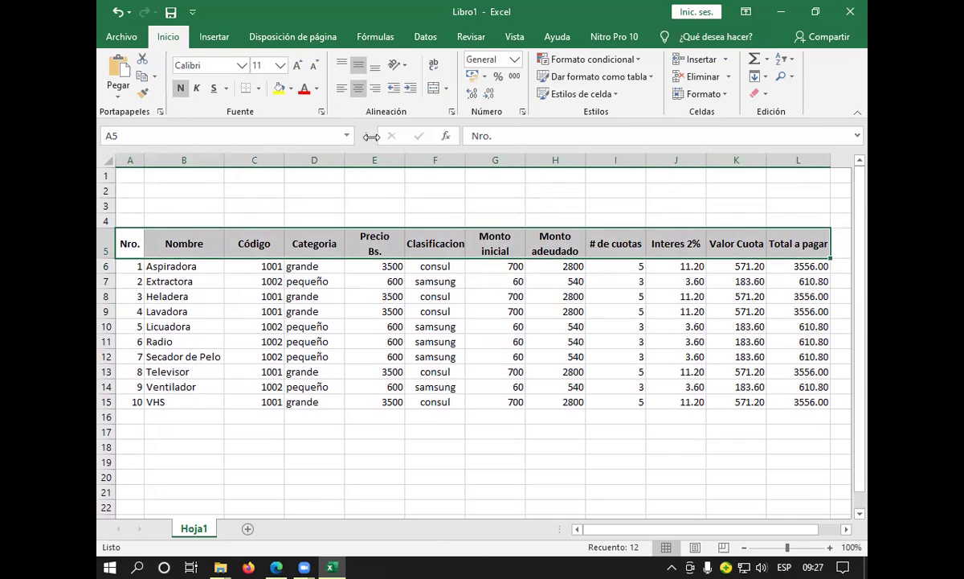
pyautogui.click(258, 89)
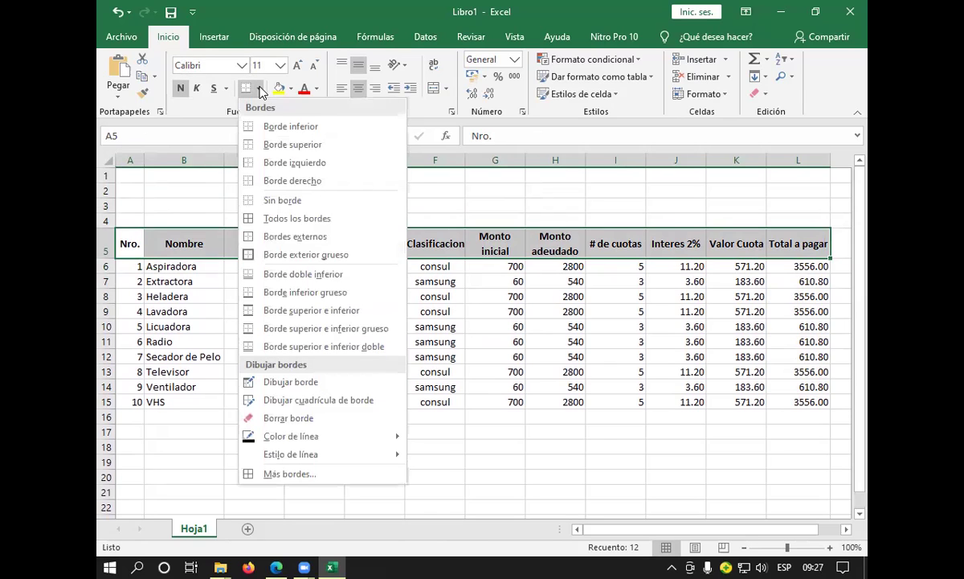
pyautogui.click(297, 217)
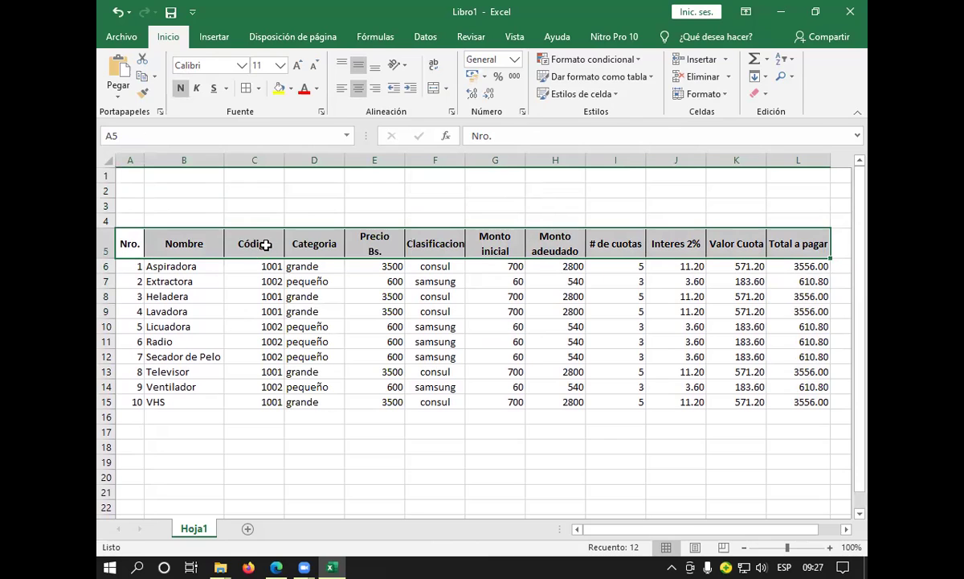
pyautogui.moveTo(129, 243)
pyautogui.mouseDown()
pyautogui.moveTo(495, 397)
pyautogui.moveTo(810, 403)
pyautogui.mouseUp()
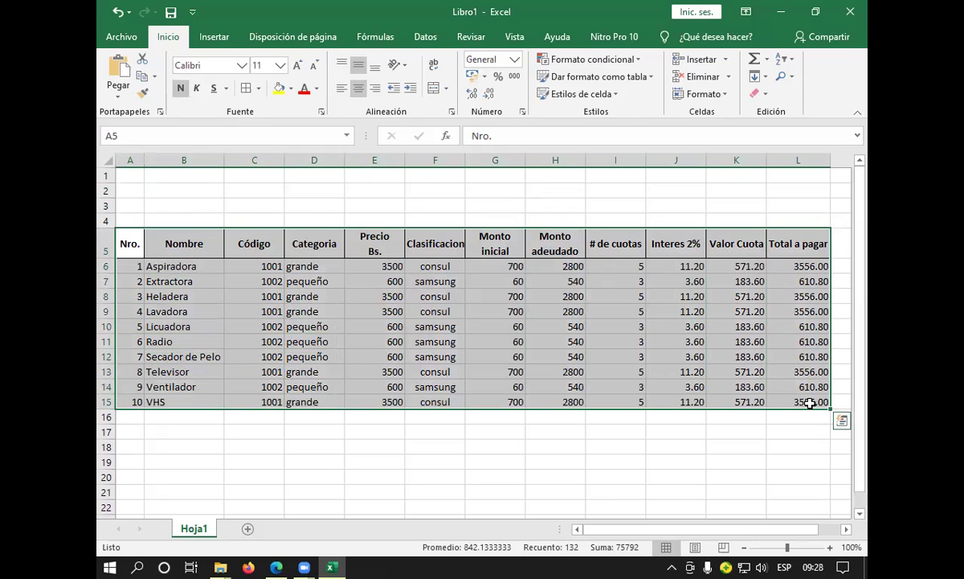
pyautogui.click(246, 89)
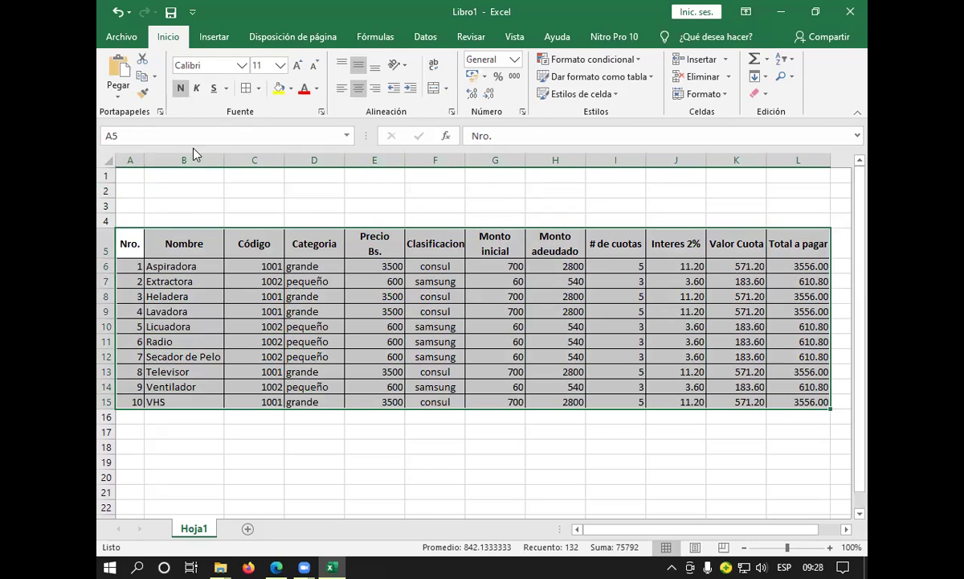
# Give the header cells A5:L5, Nro. through Total a pagar, a light-blue fill
pyautogui.moveTo(145, 240); pyautogui.dragTo(788, 245)
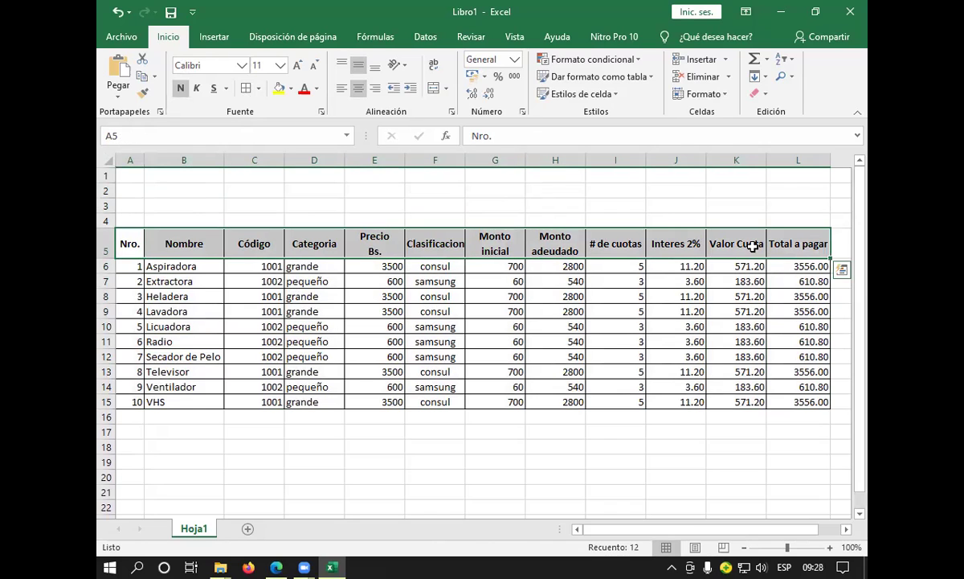
pyautogui.click(291, 88)
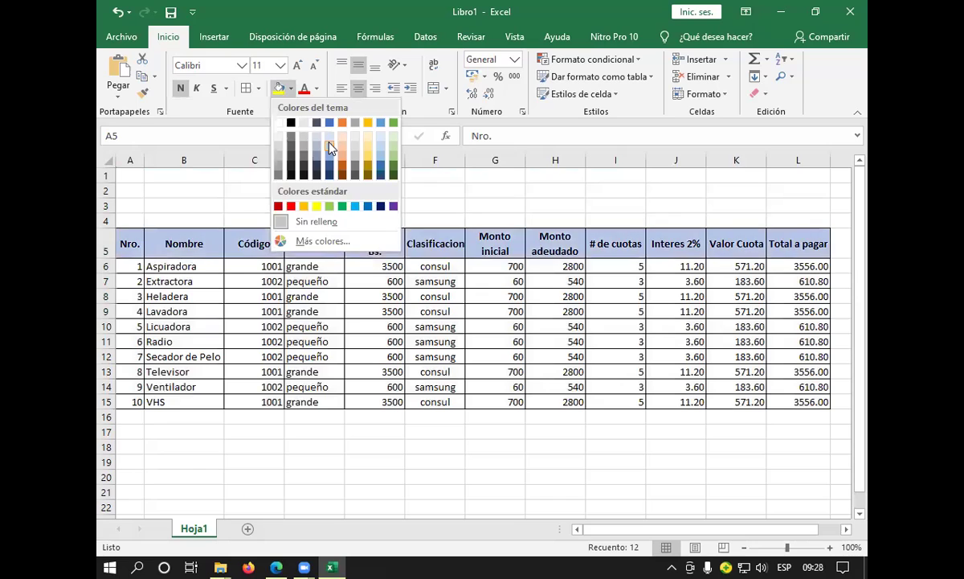
pyautogui.click(329, 145)
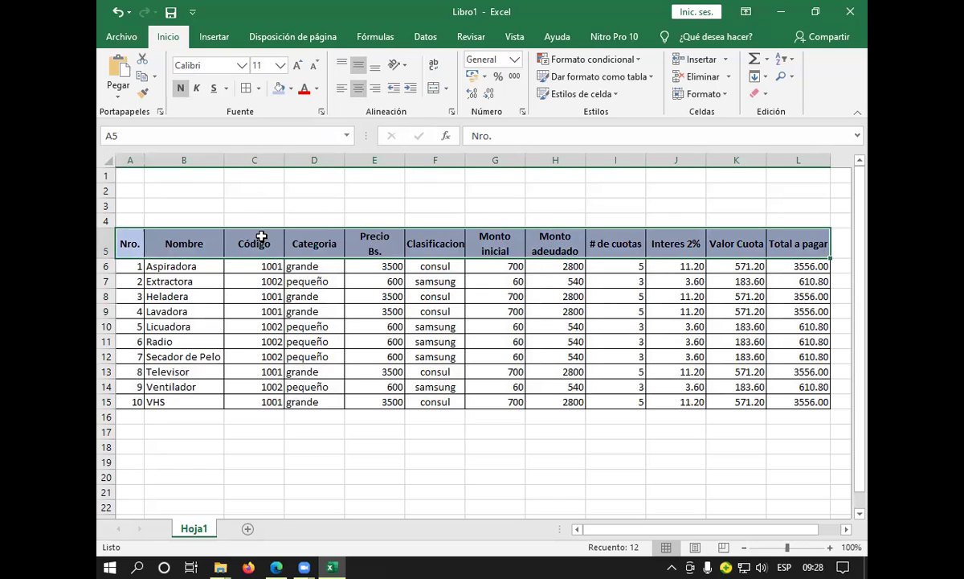
pyautogui.click(385, 185)
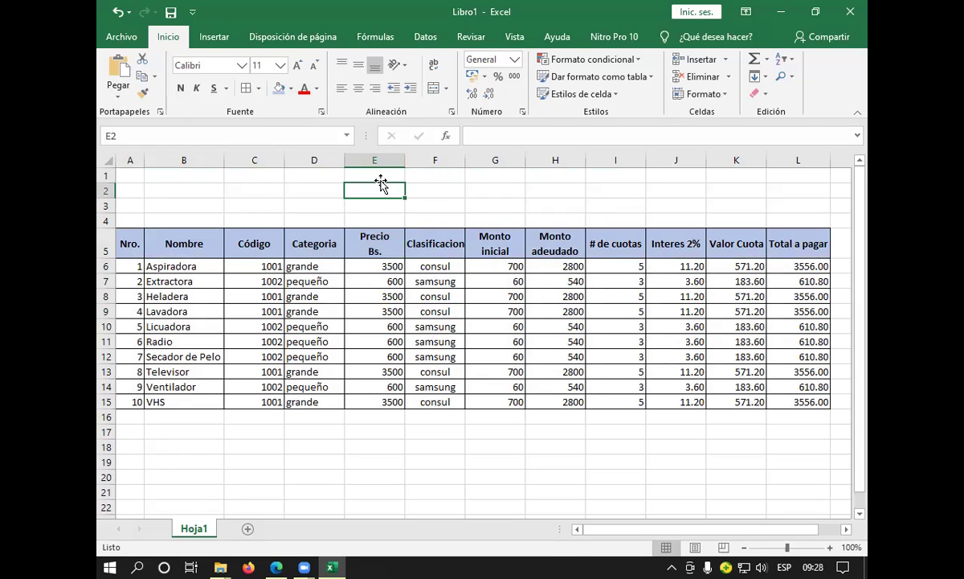
pyautogui.click(432, 175)
pyautogui.moveTo(431, 175); pyautogui.dragTo(549, 219)
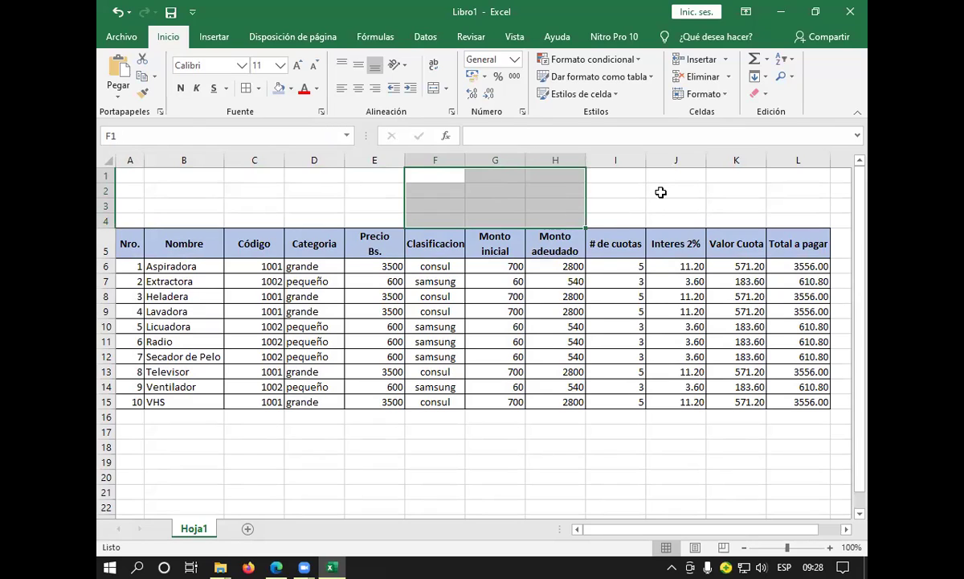